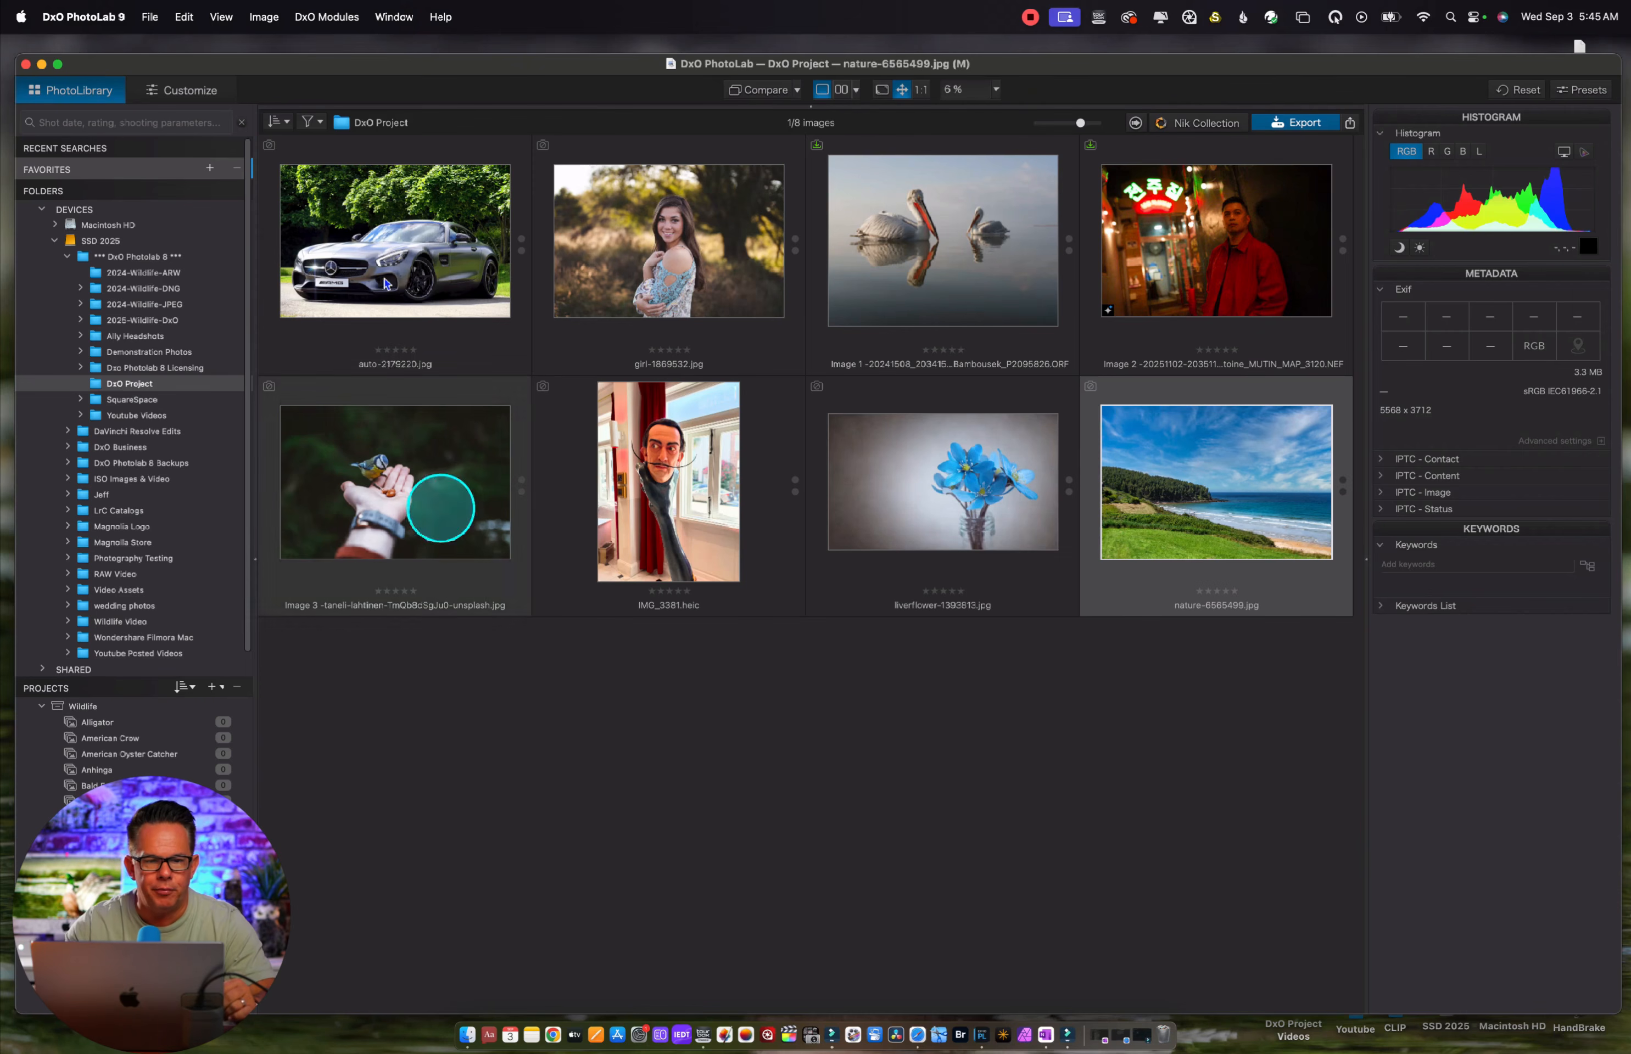
# Customize nature-6565499.jpg and activate the AI Mask tool in Local Adjustments
pyautogui.click(199, 91)
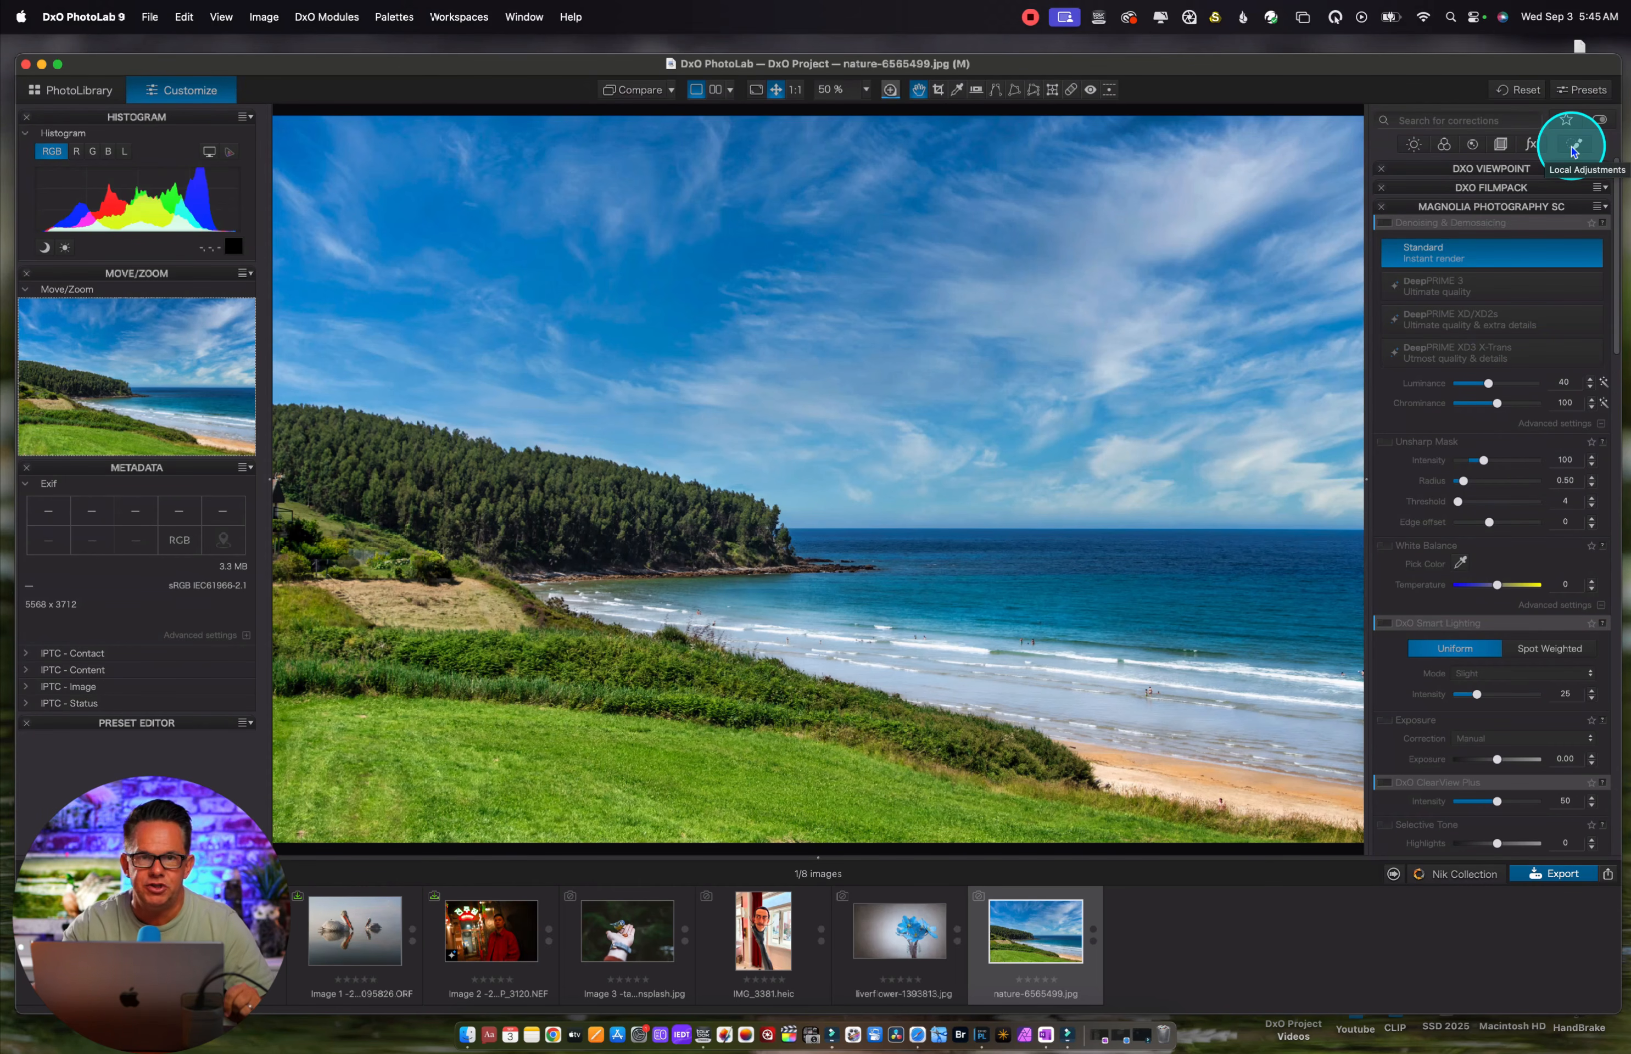
pyautogui.click(1574, 147)
pyautogui.click(1435, 323)
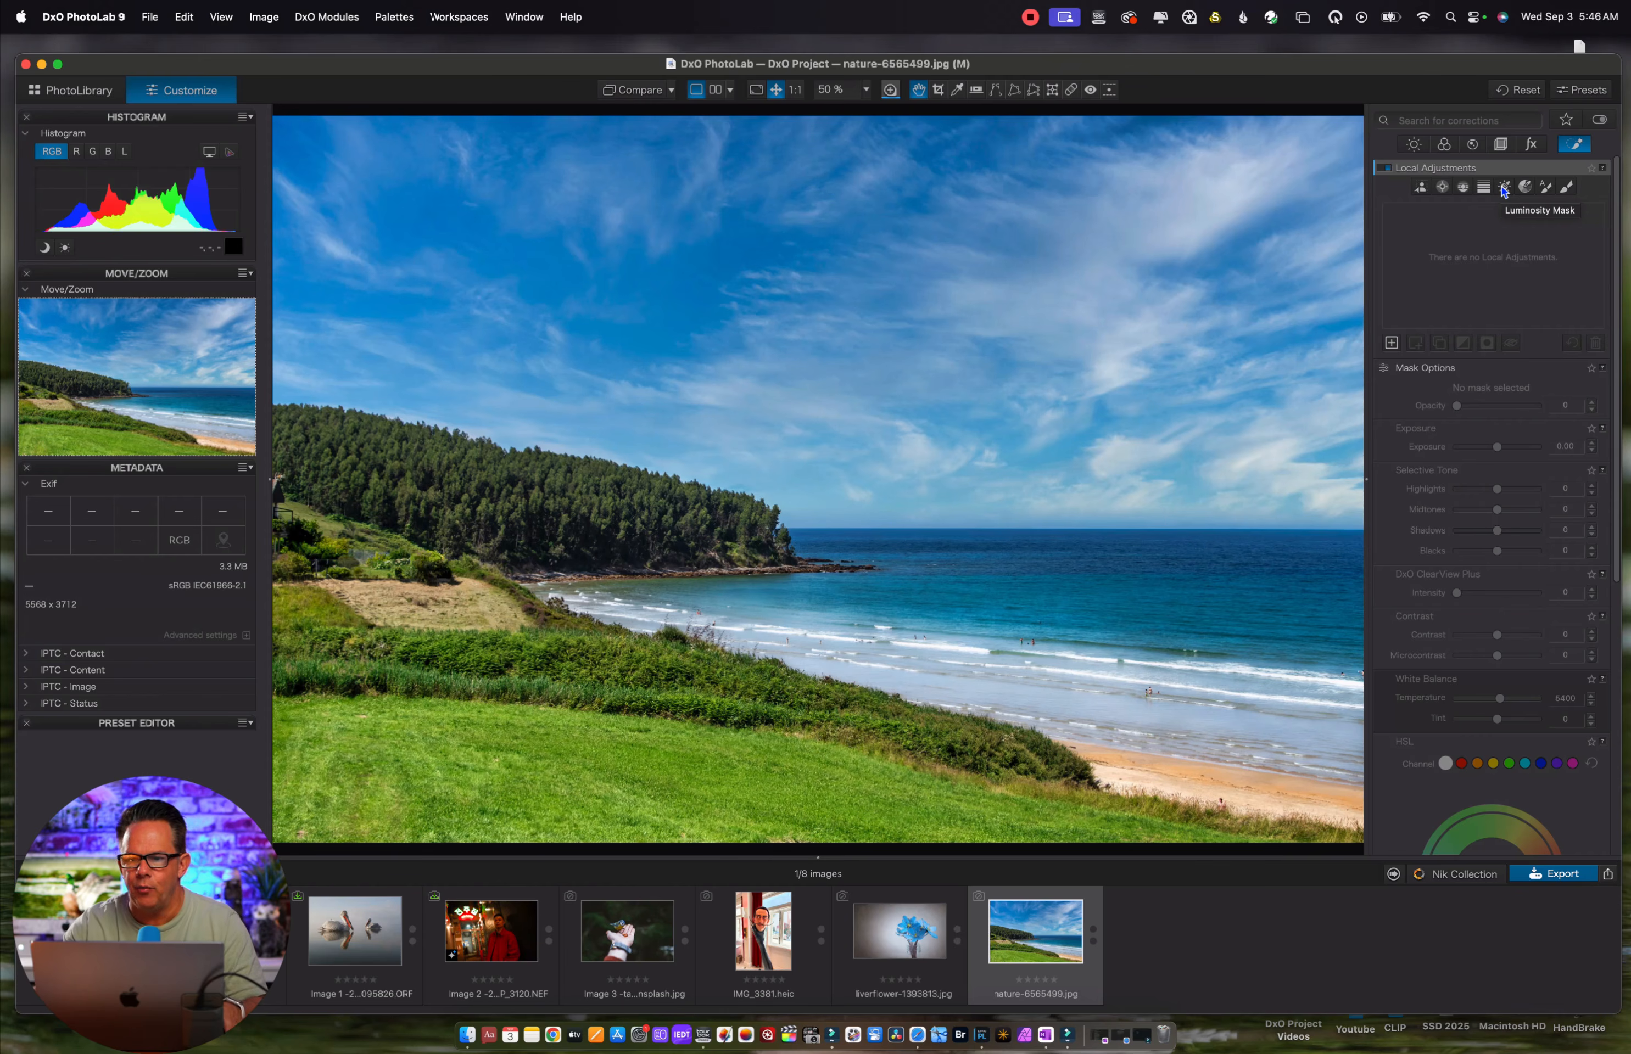
pyautogui.click(1526, 188)
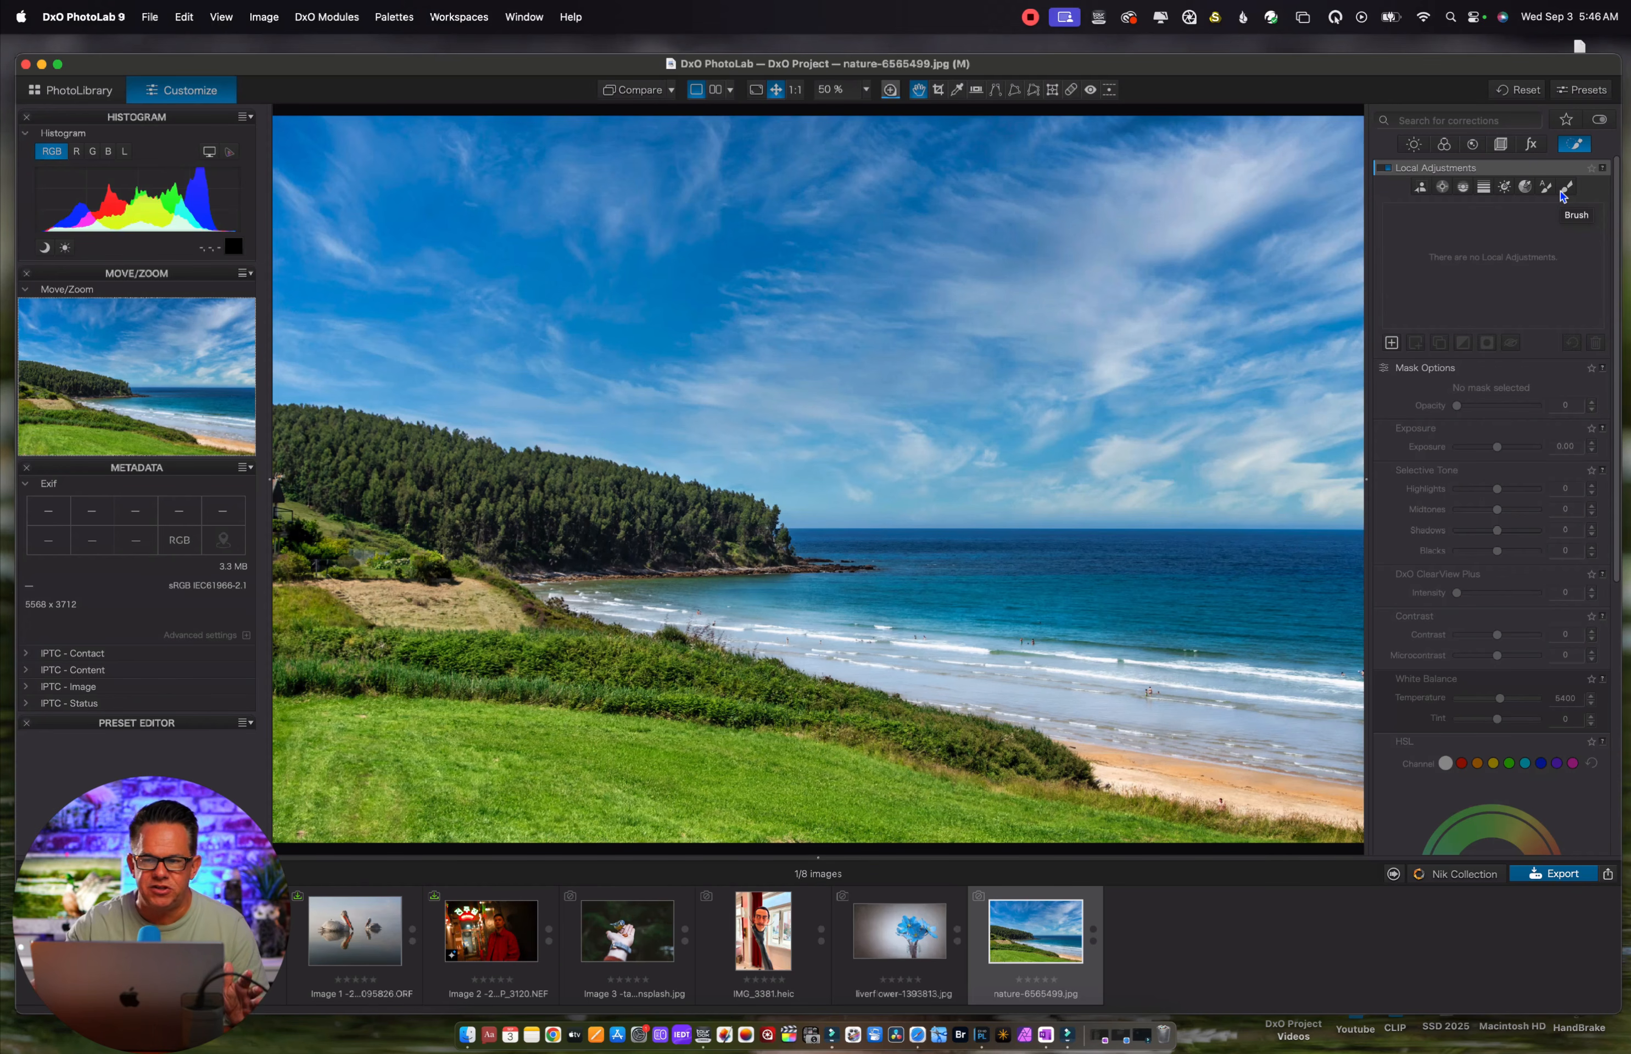
pyautogui.click(1565, 189)
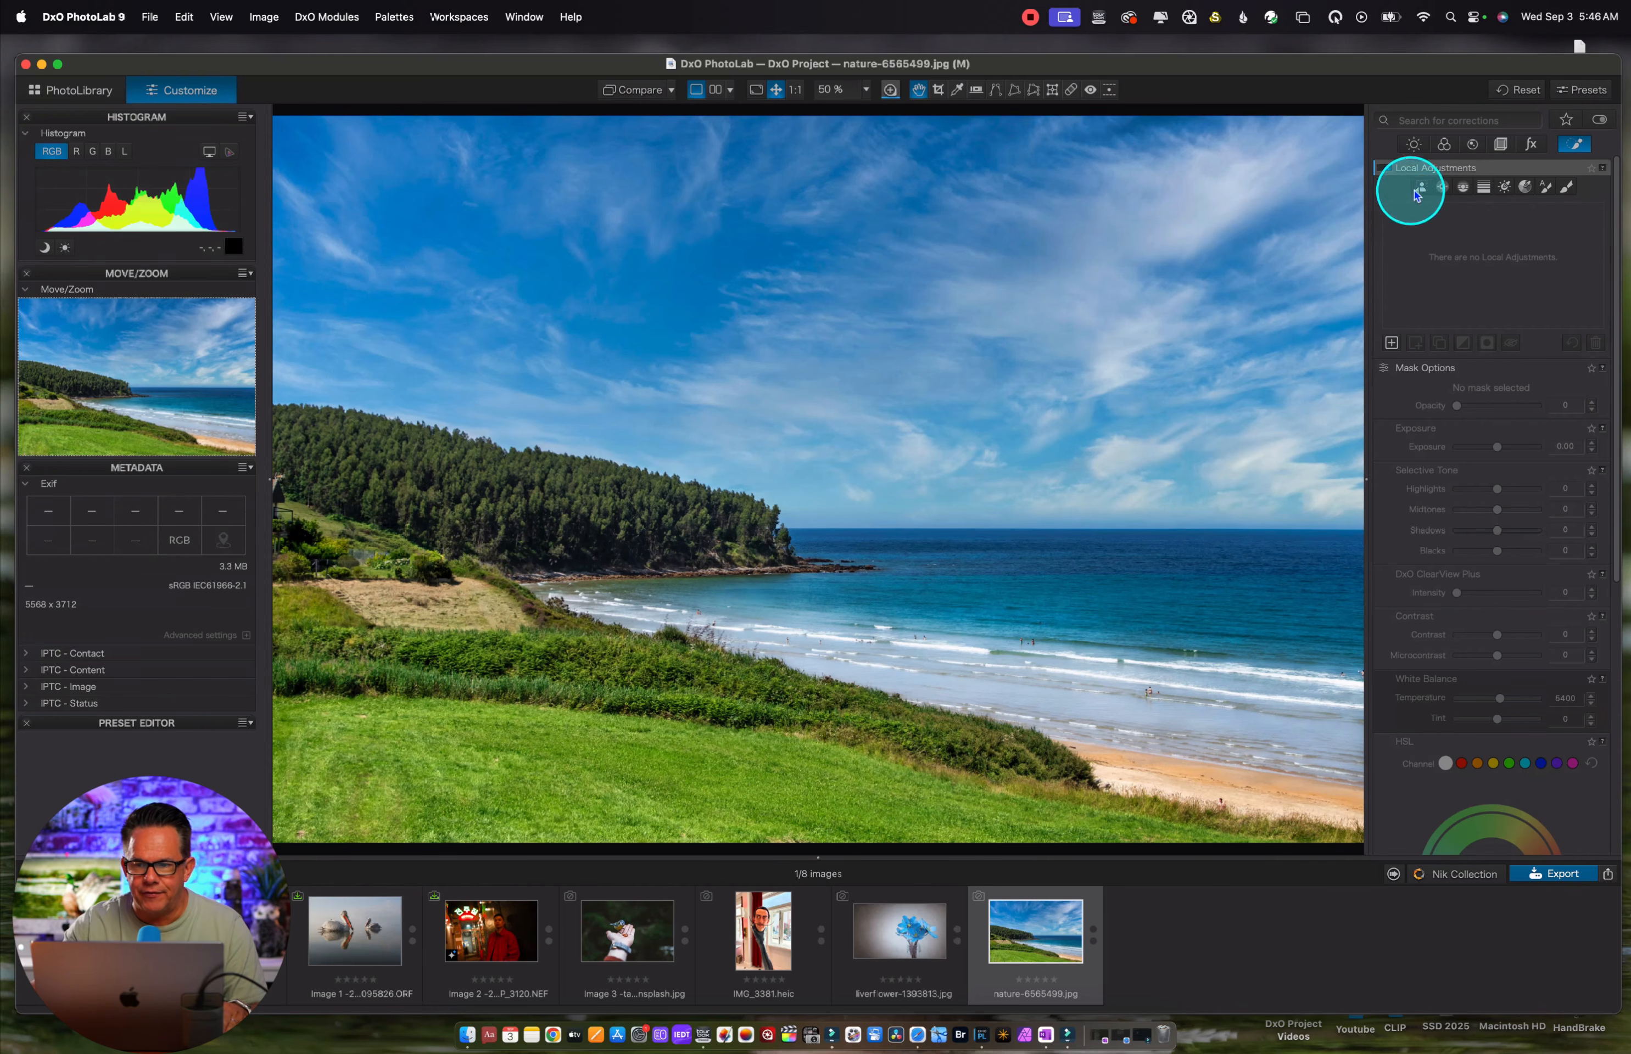
pyautogui.click(1418, 193)
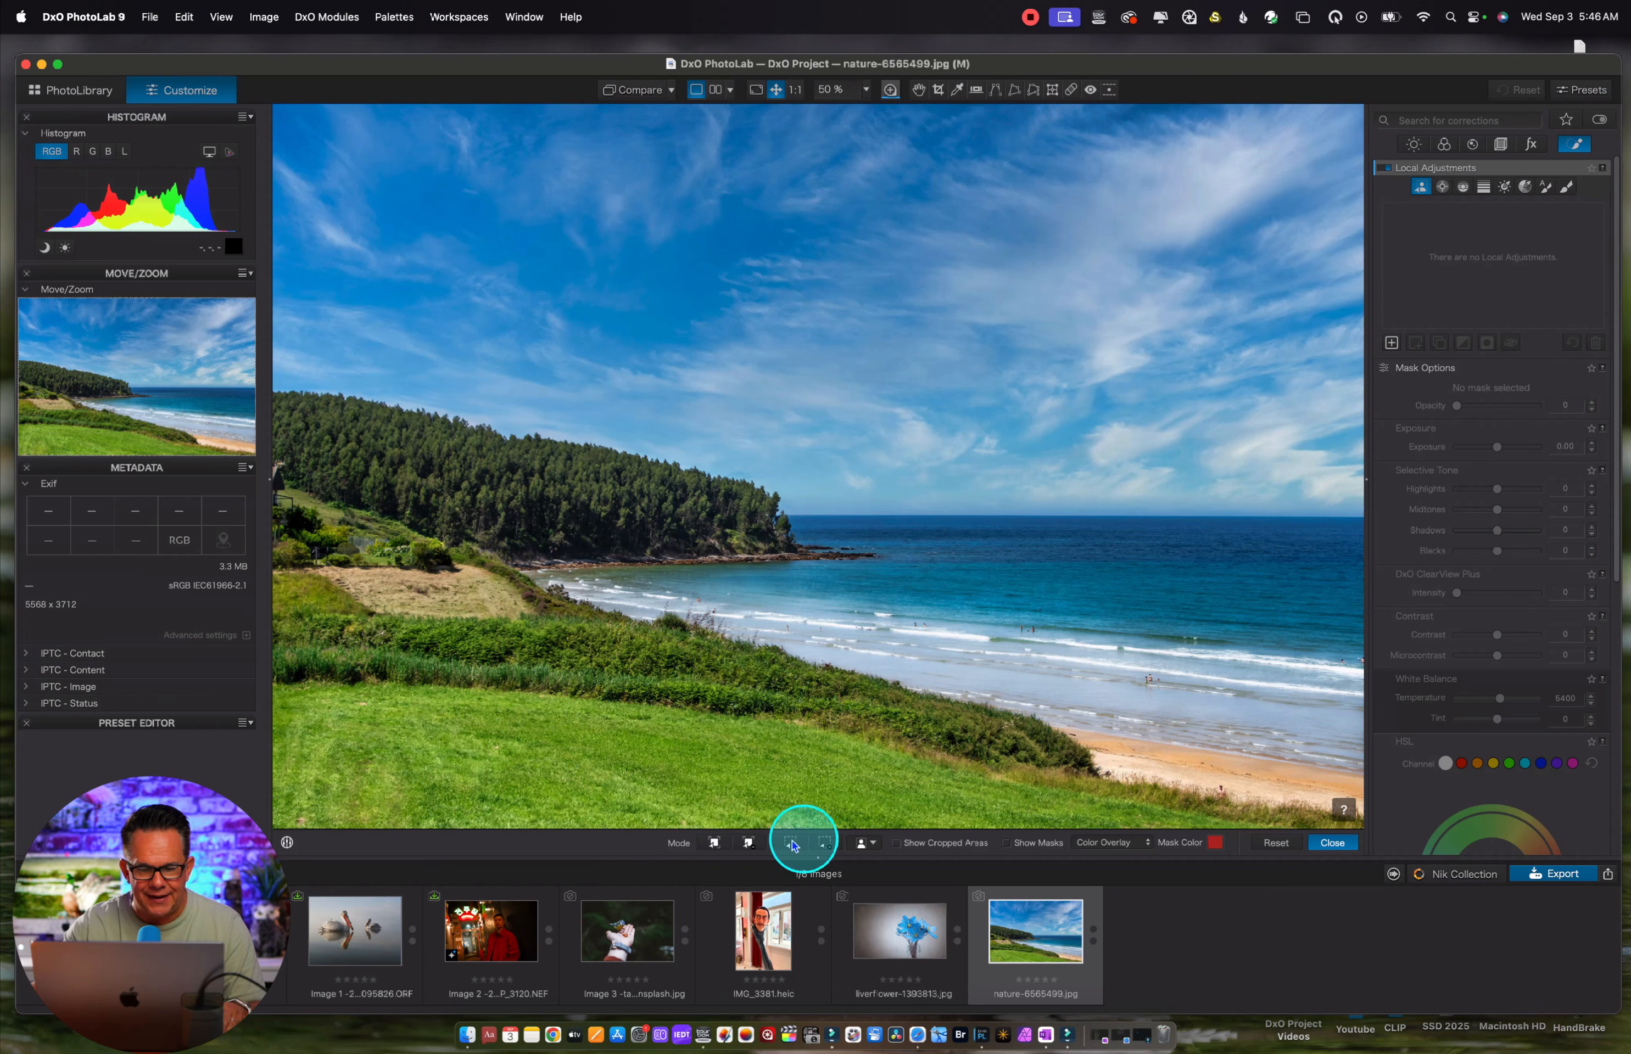
# Create a predefined AI mask of the sky in the landscape photo, and delete that mask
pyautogui.click(875, 848)
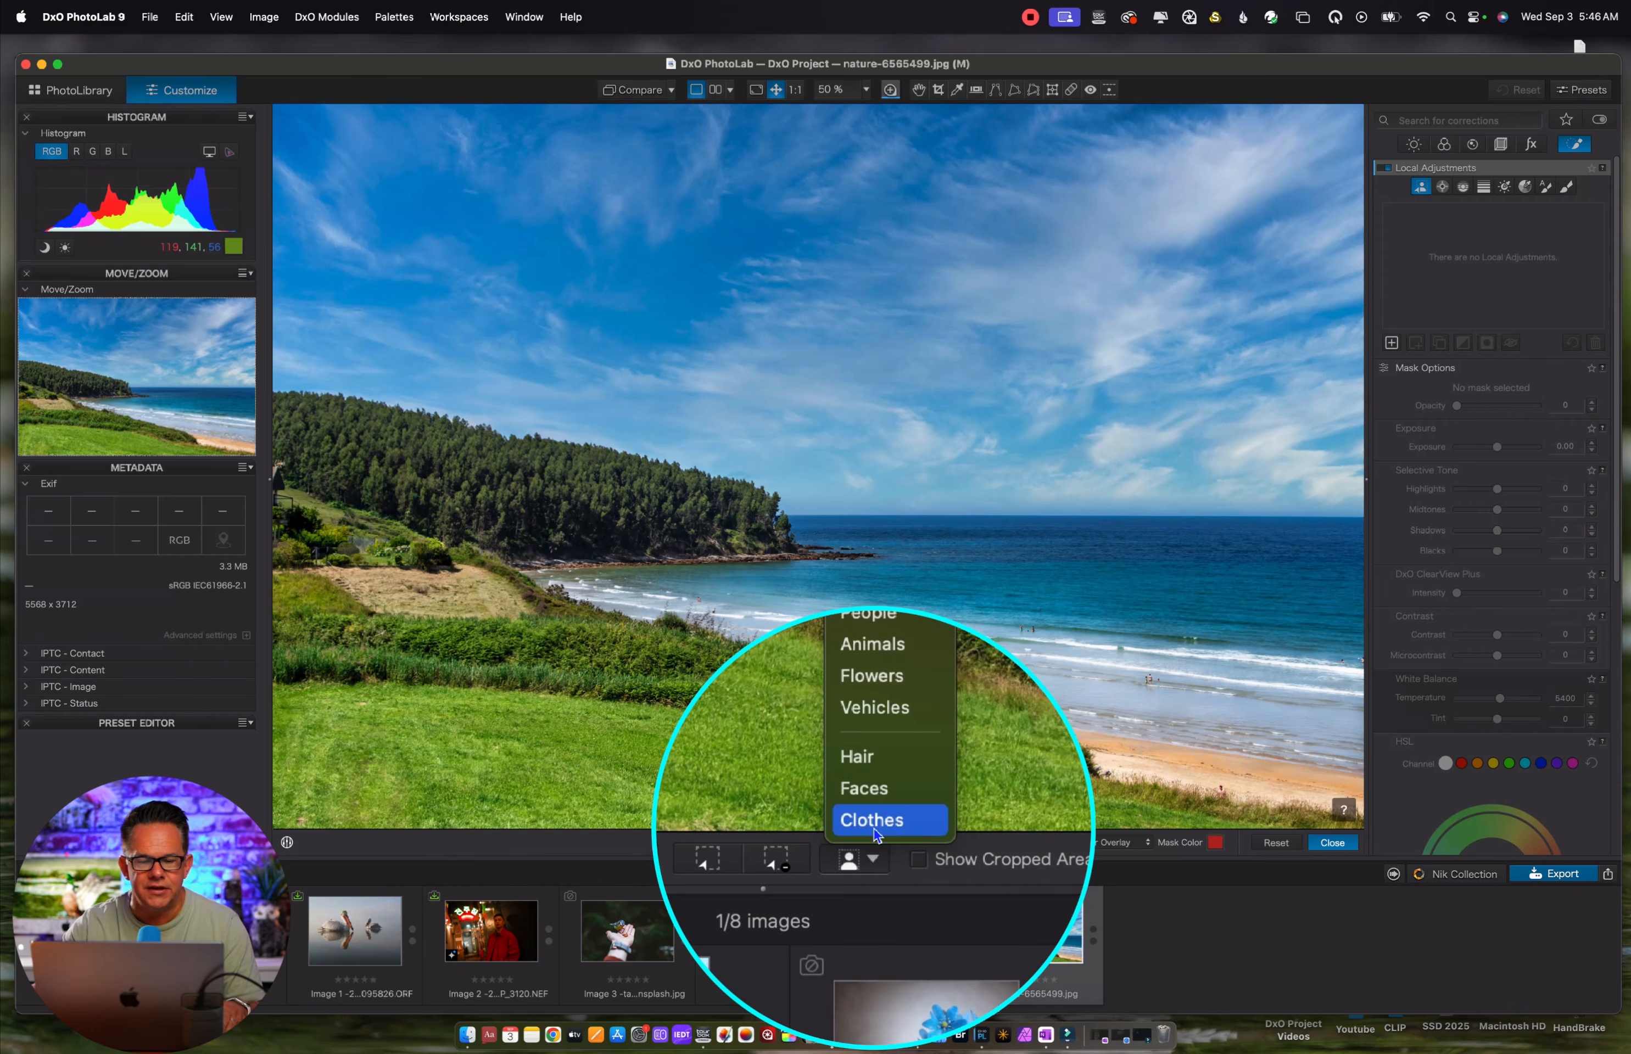
pyautogui.click(865, 663)
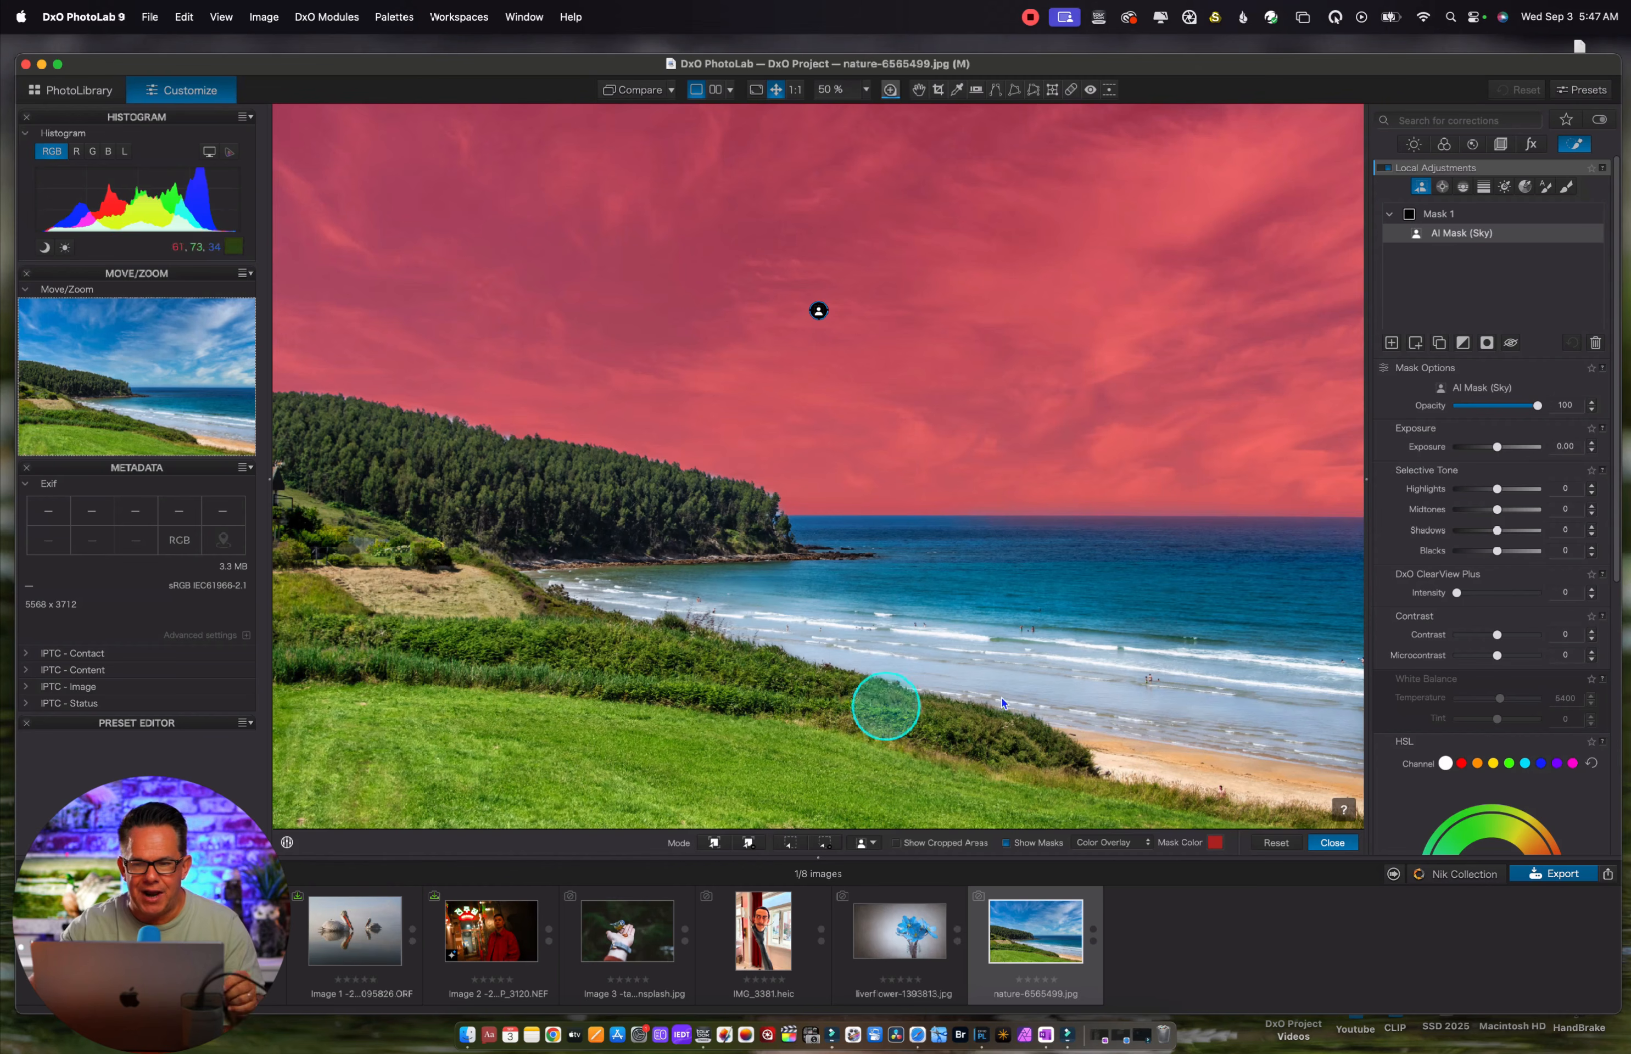
pyautogui.click(1596, 345)
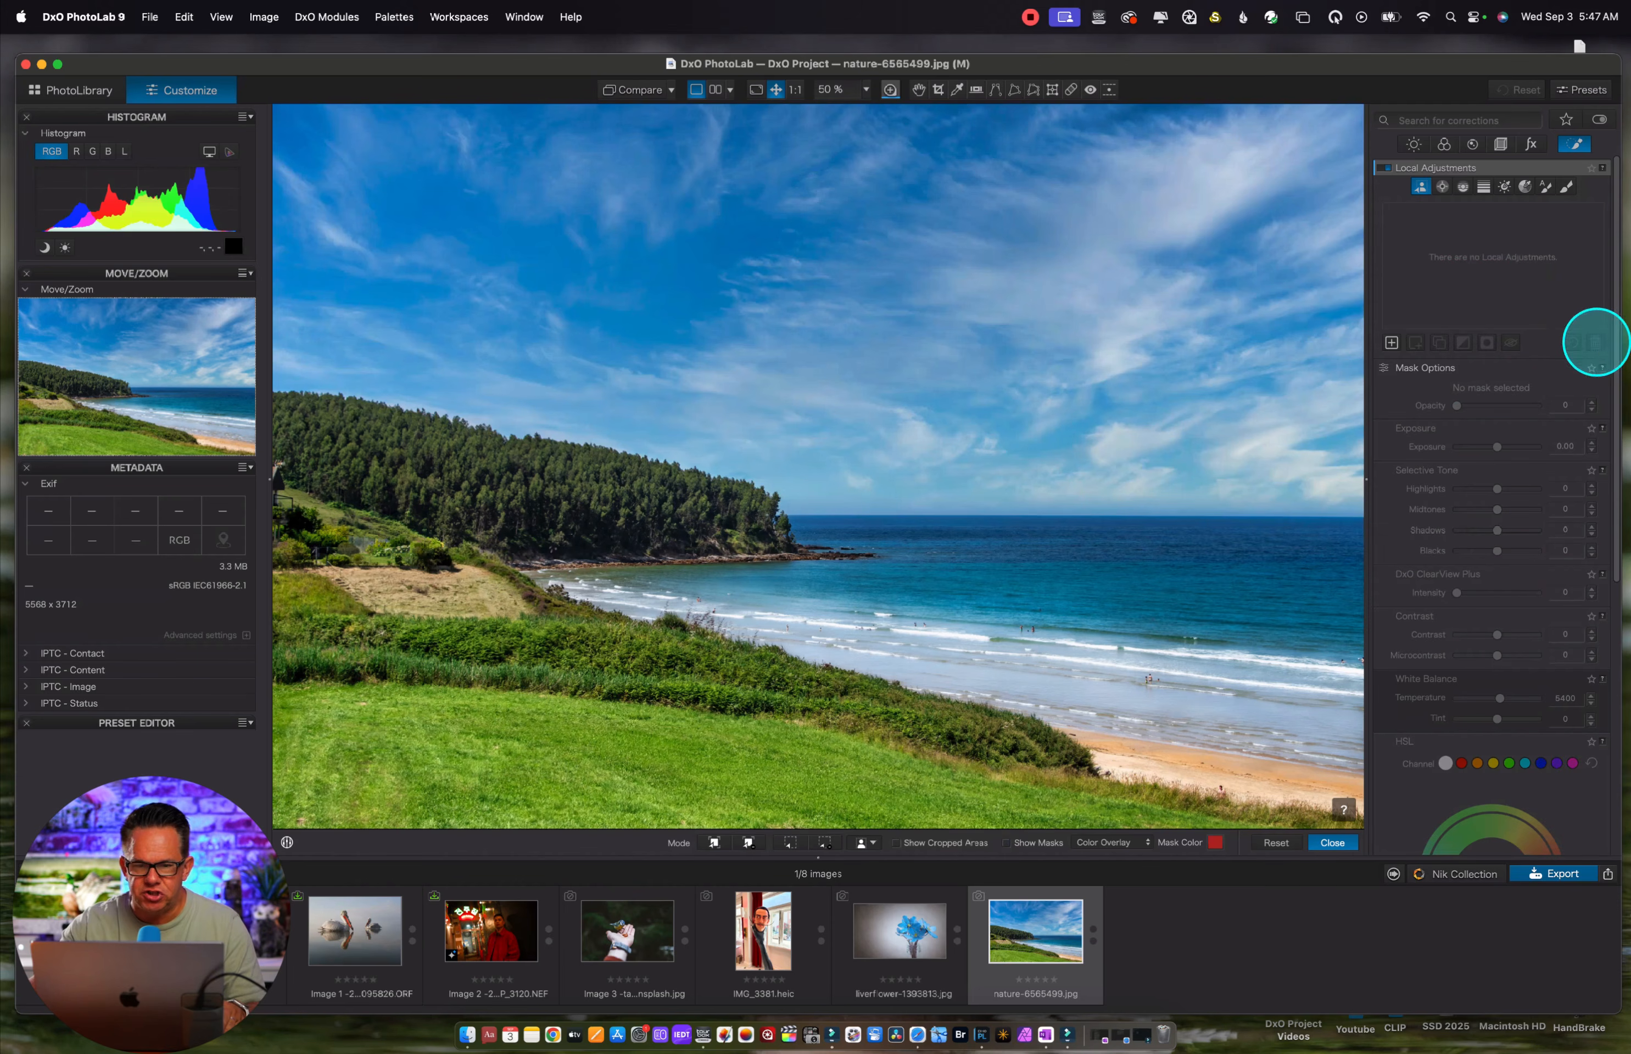
# Switch to the portrait photo girl-1869532.jpg, keeping the AI Mask tool active
pyautogui.click(871, 845)
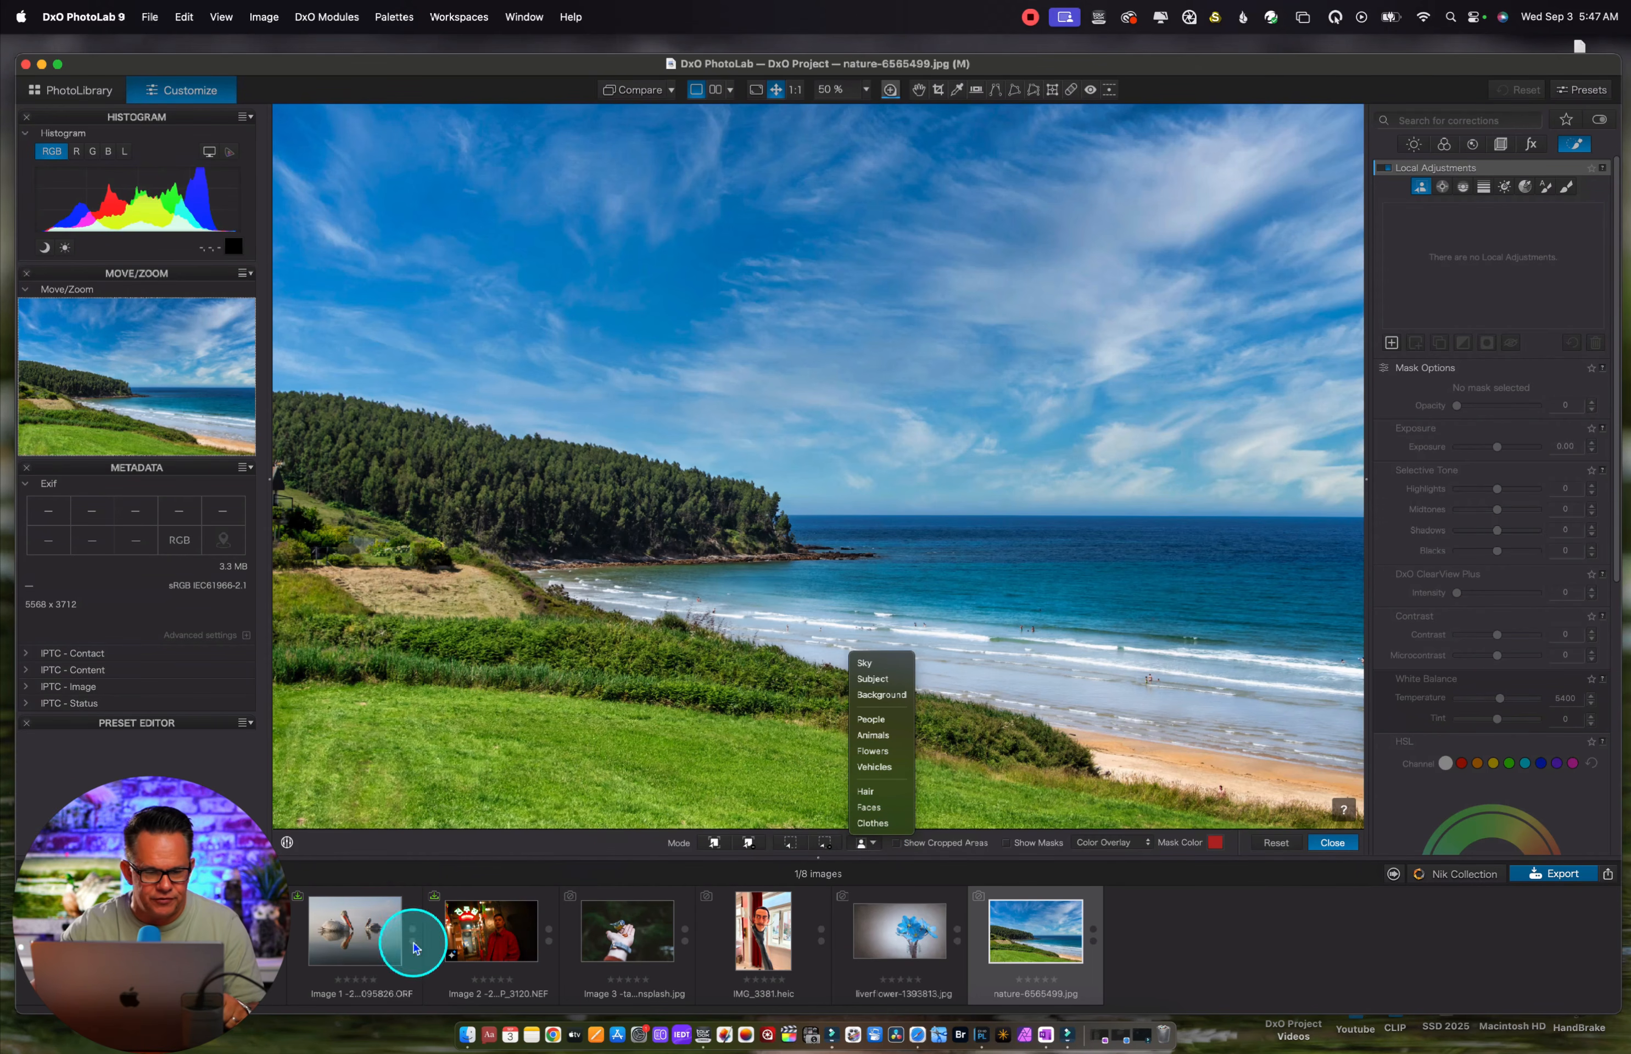
pyautogui.click(266, 933)
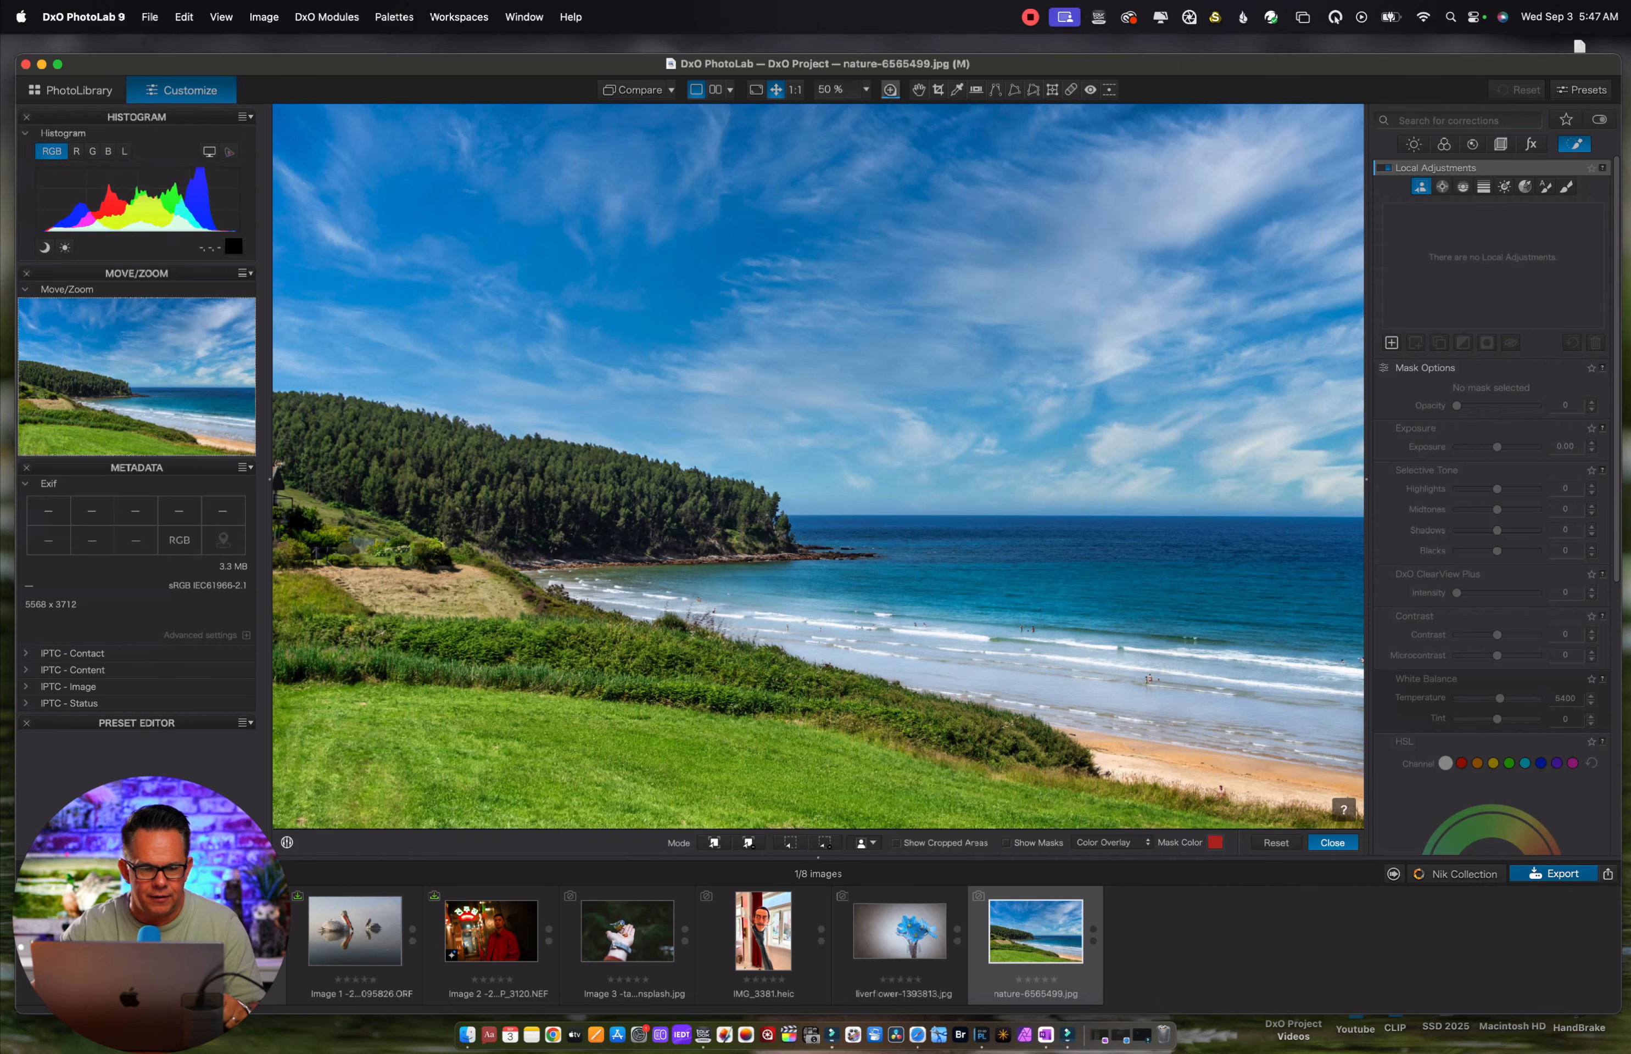
pyautogui.click(251, 934)
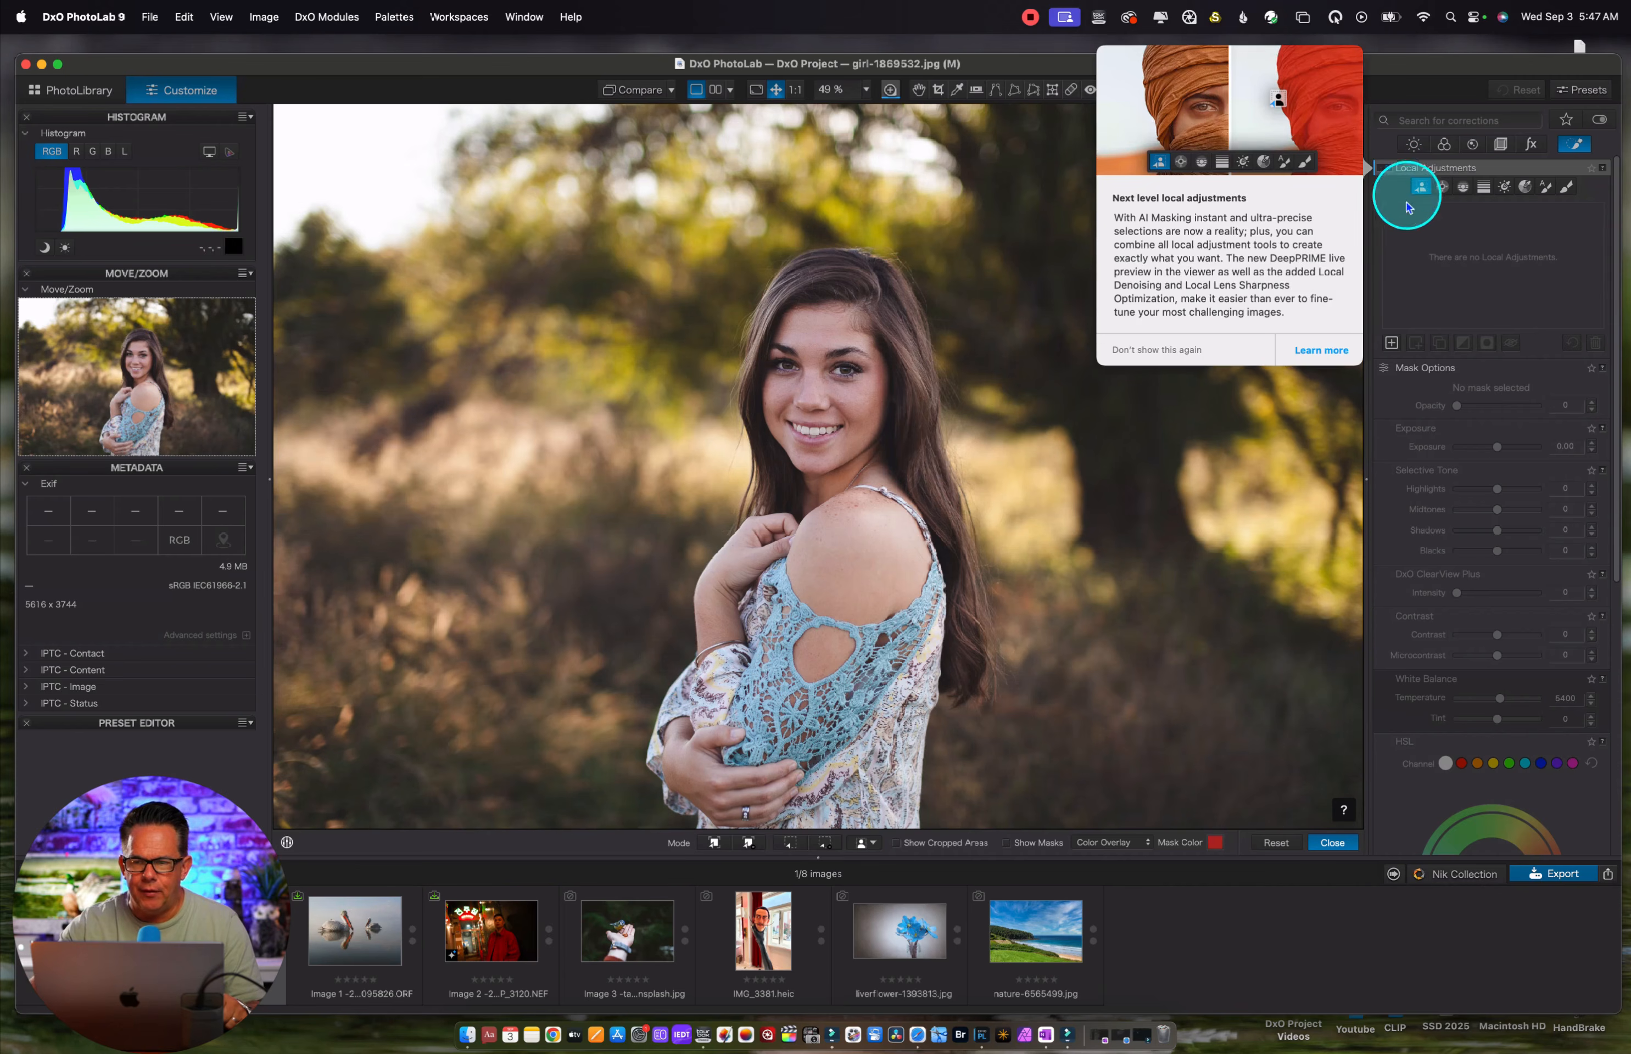
# Create a predefined AI mask of the subject in the portrait, and delete that mask
pyautogui.click(862, 842)
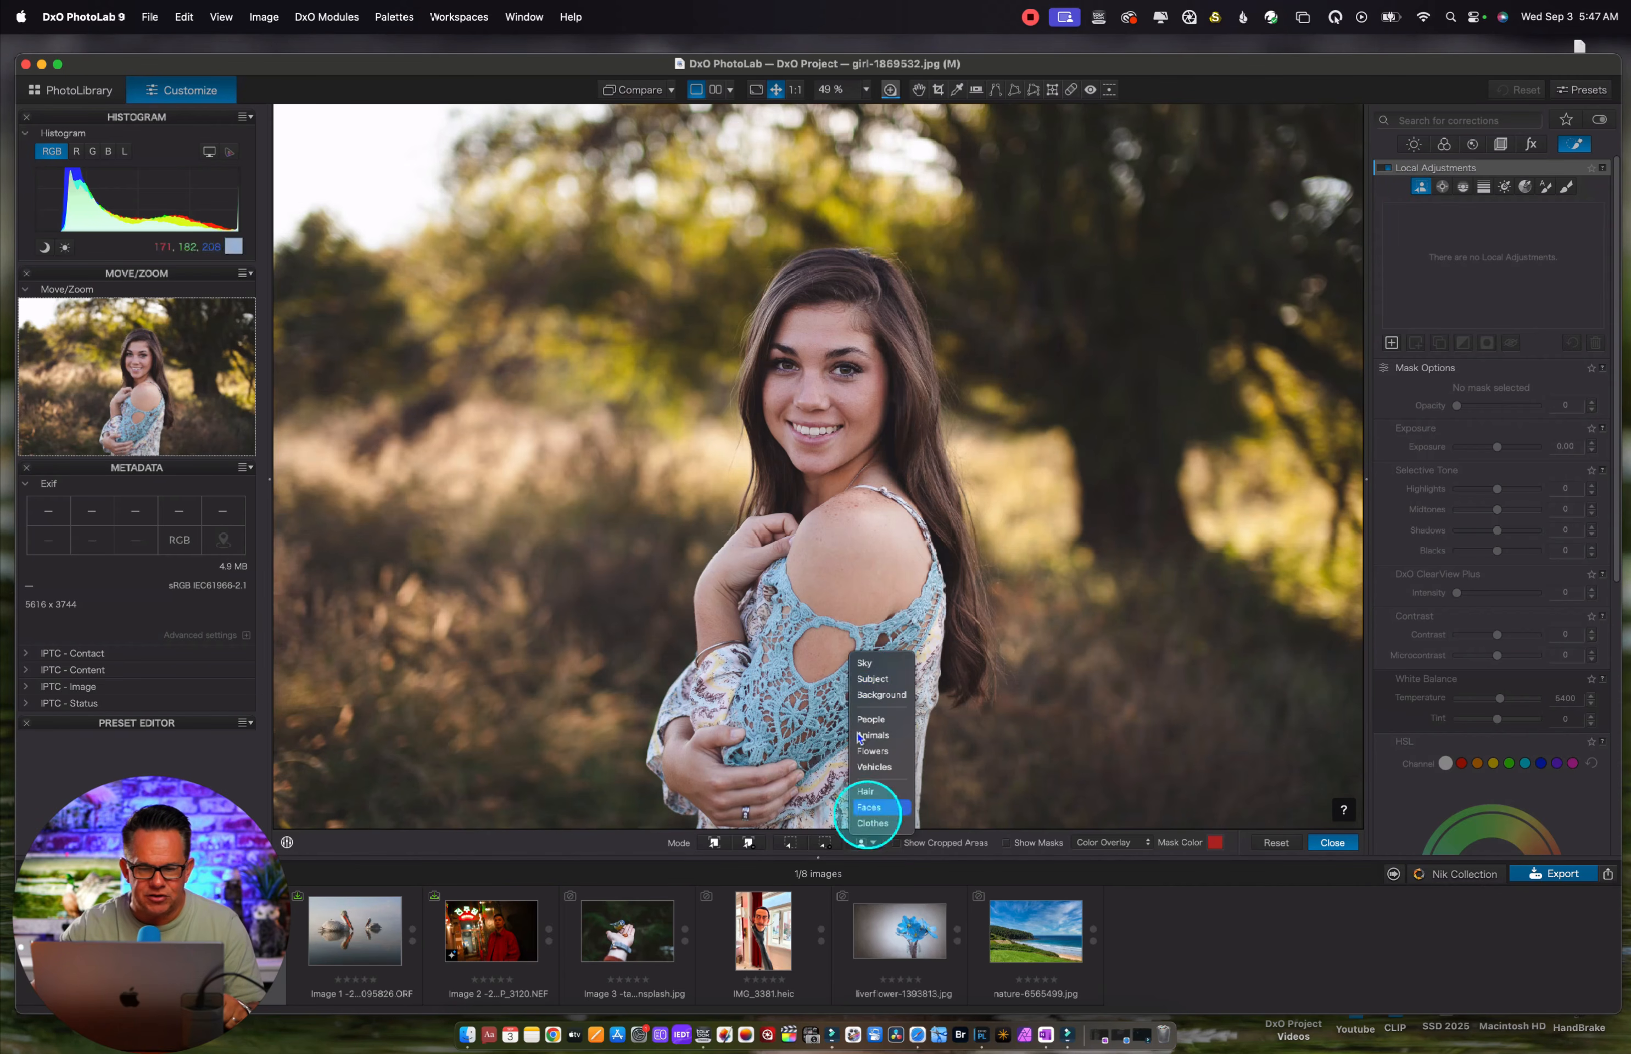
pyautogui.click(861, 680)
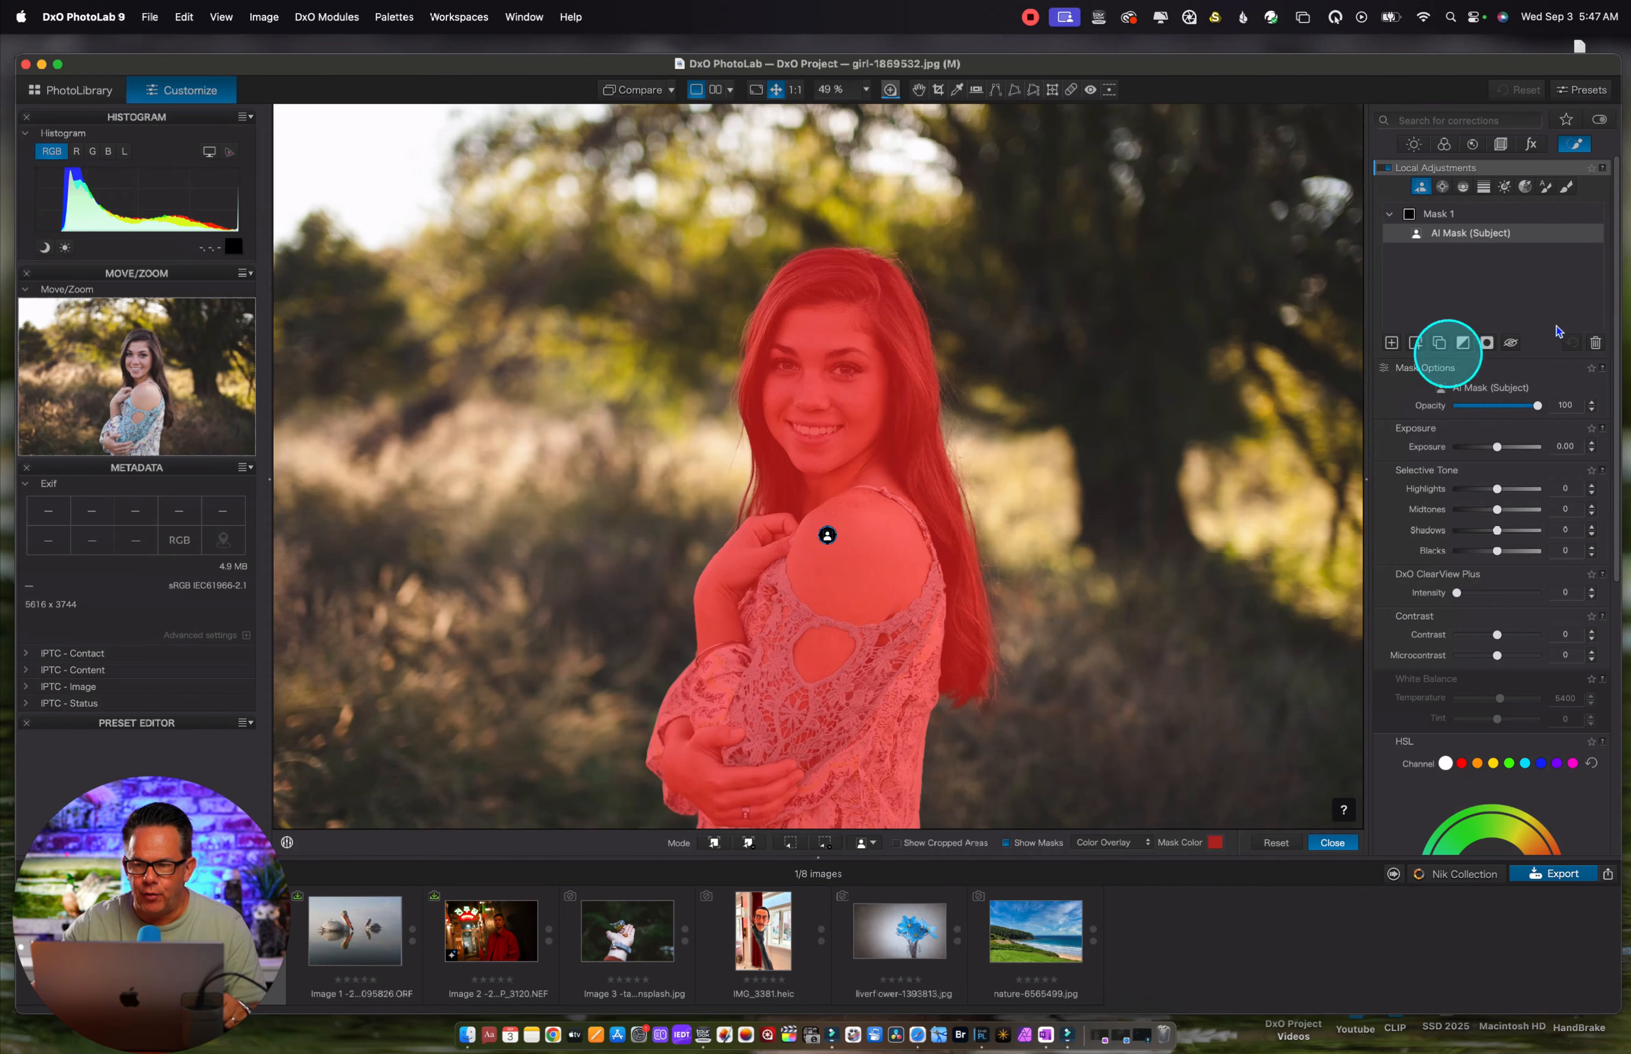
pyautogui.click(1595, 343)
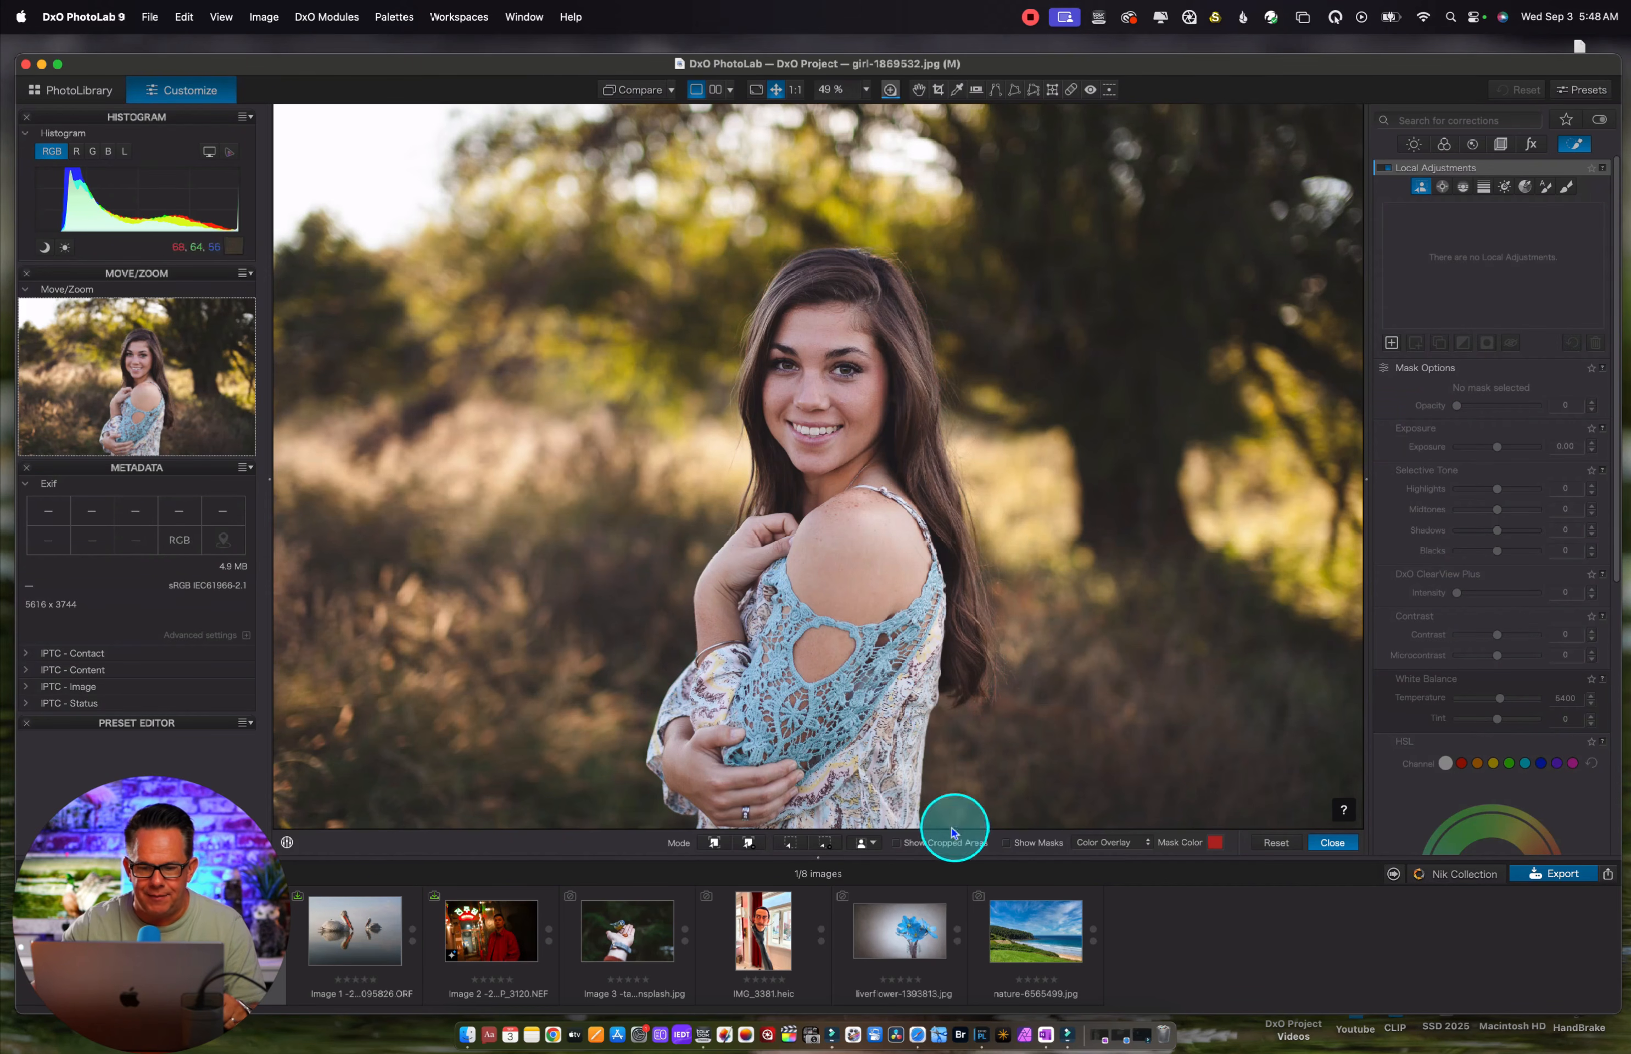
# Create a predefined AI mask of the background behind the woman, and delete that mask
pyautogui.click(869, 842)
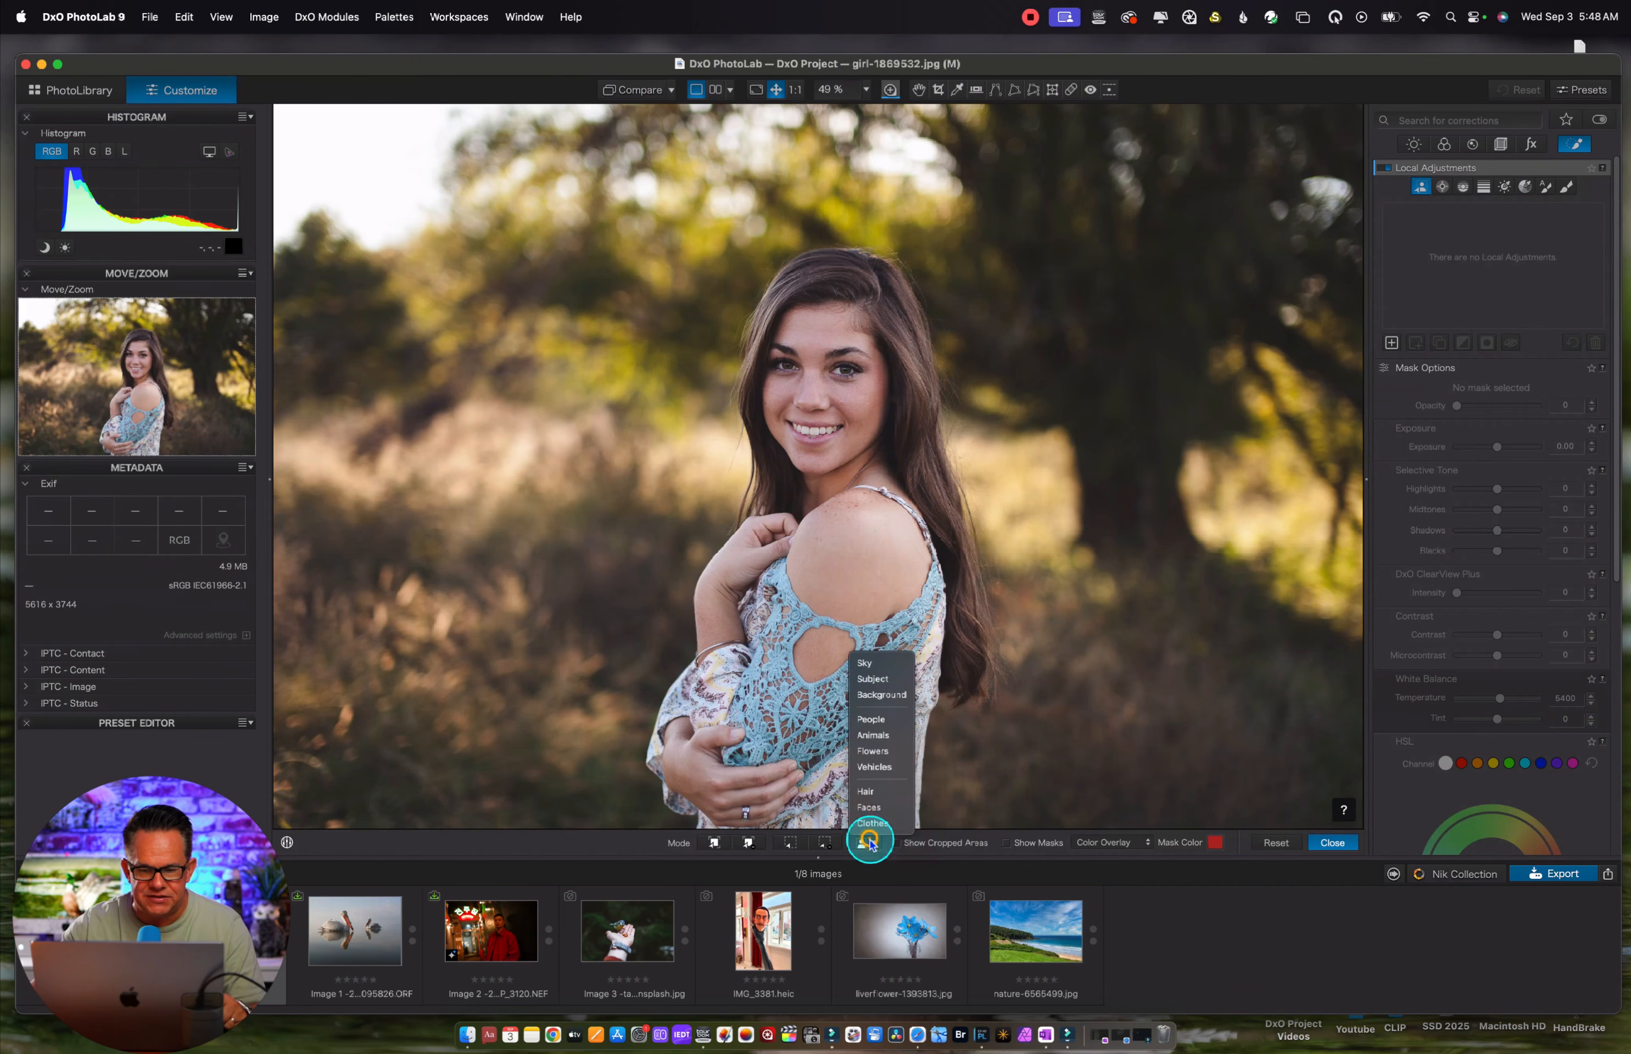
pyautogui.click(877, 695)
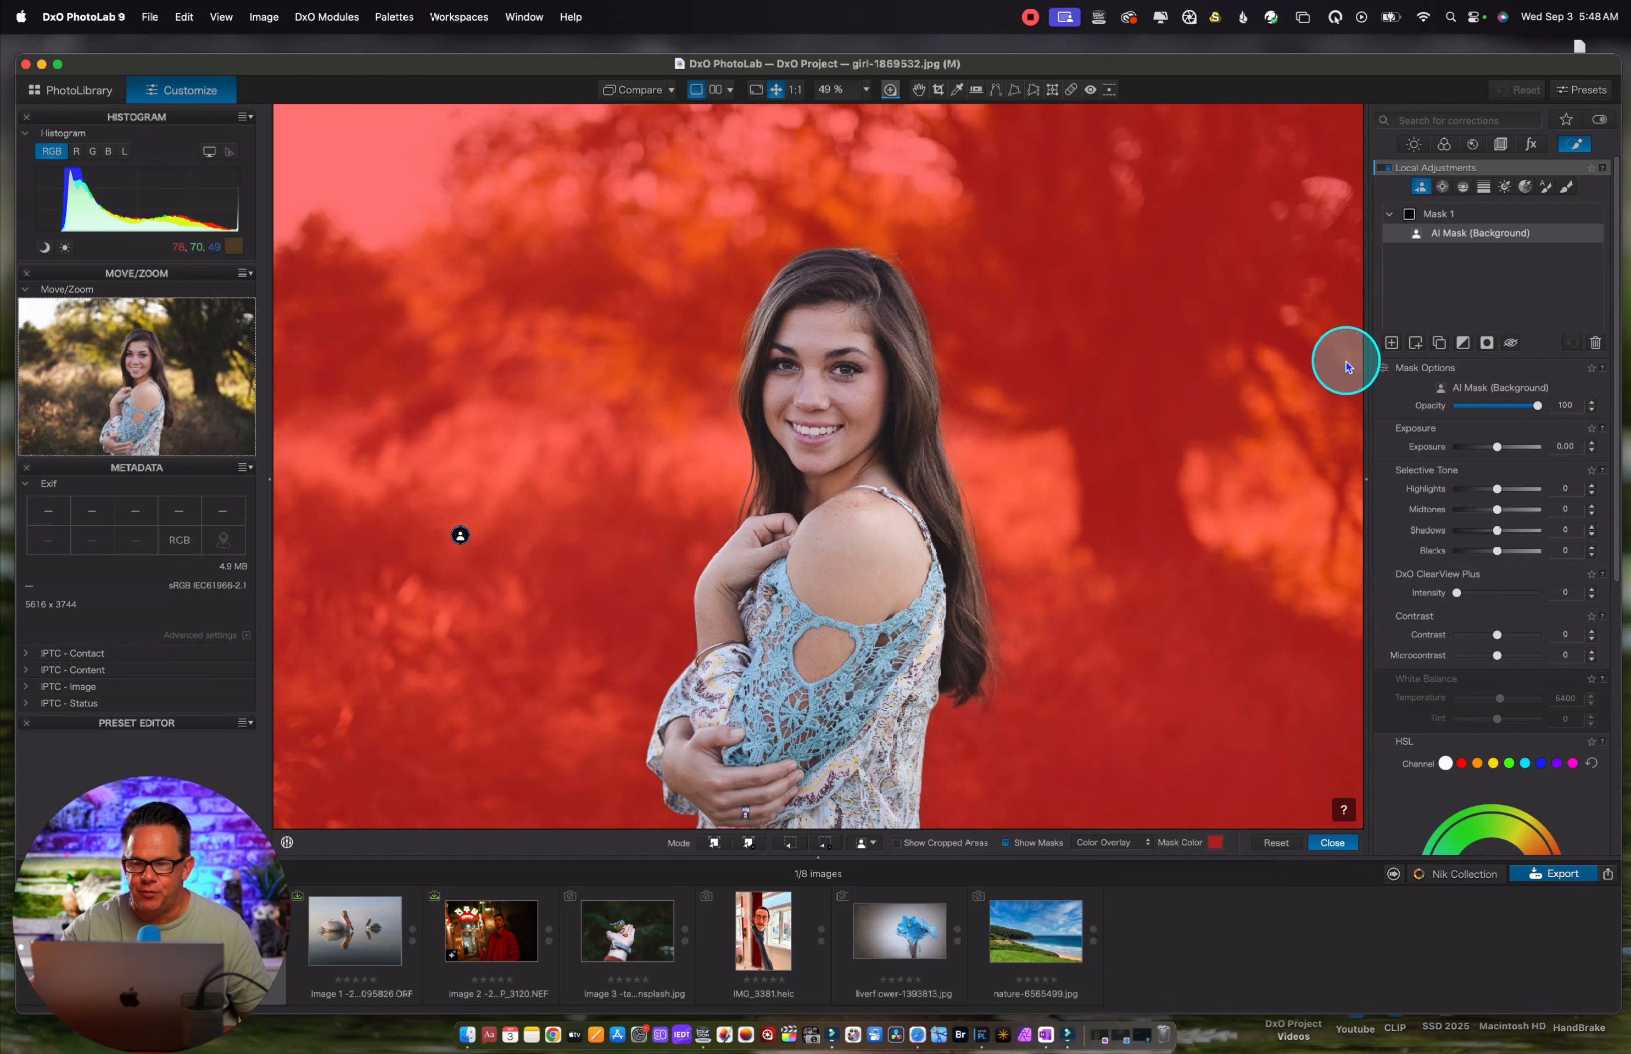
pyautogui.click(1595, 343)
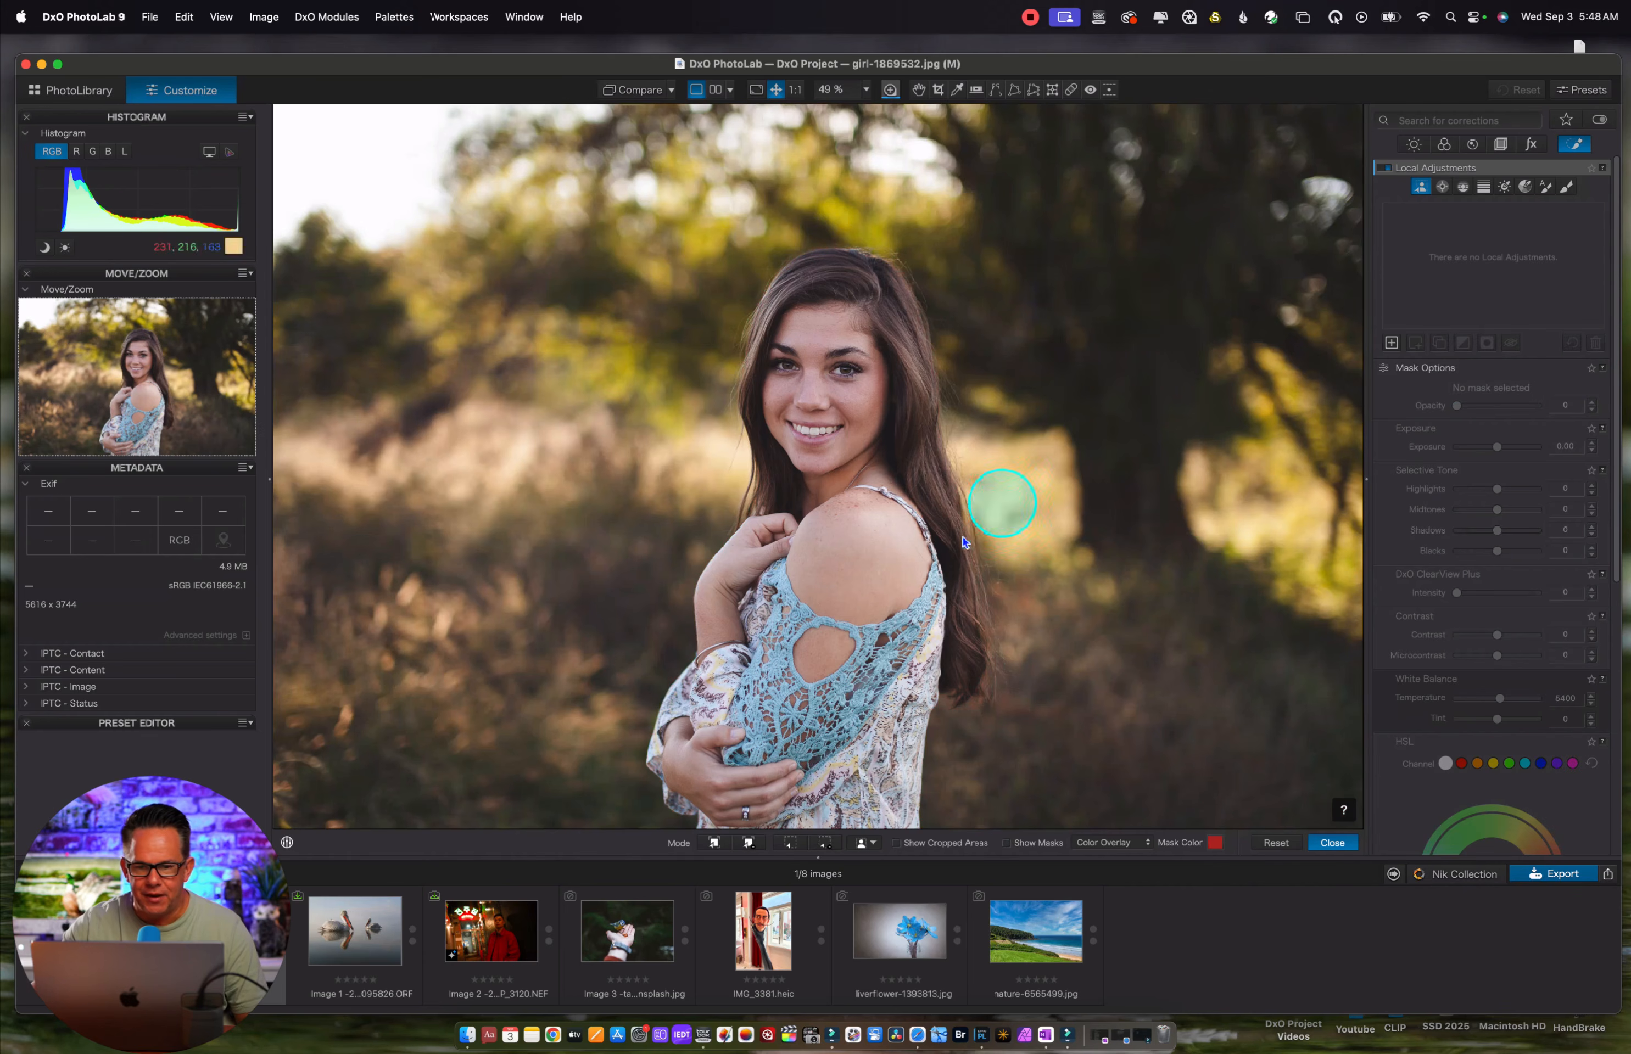
# Create separate predefined AI masks for People and Hair on the portrait, with the mask overlay shown
pyautogui.click(875, 842)
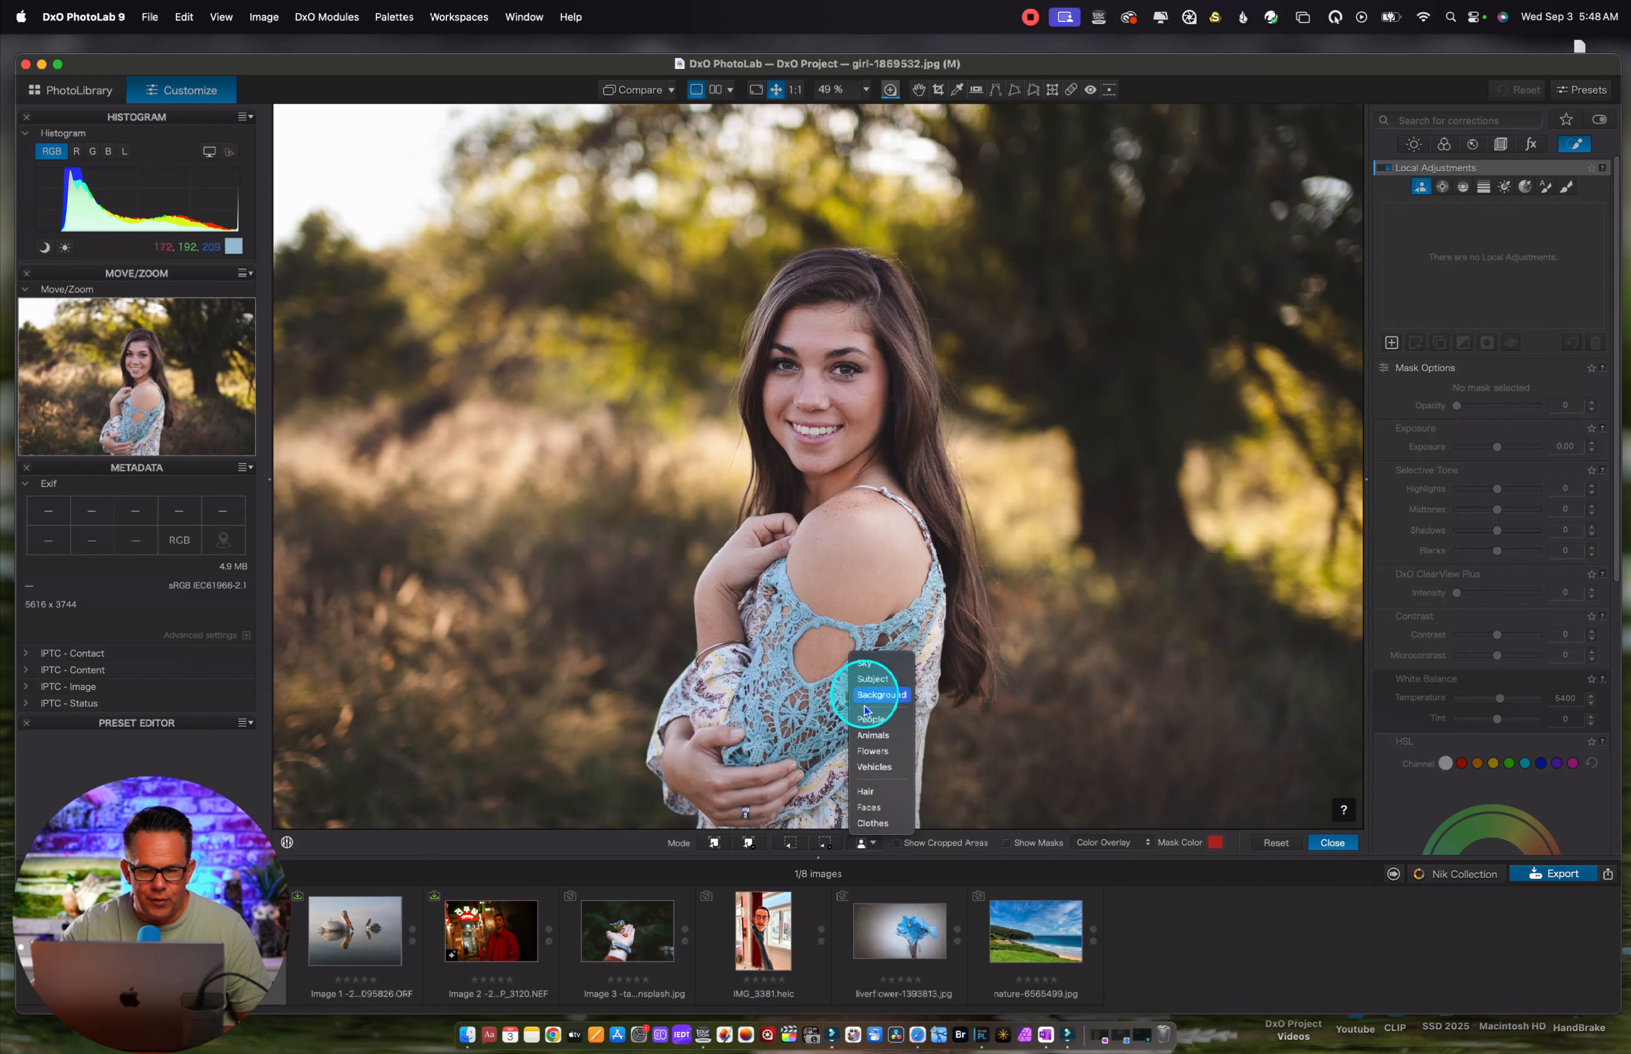
pyautogui.click(868, 718)
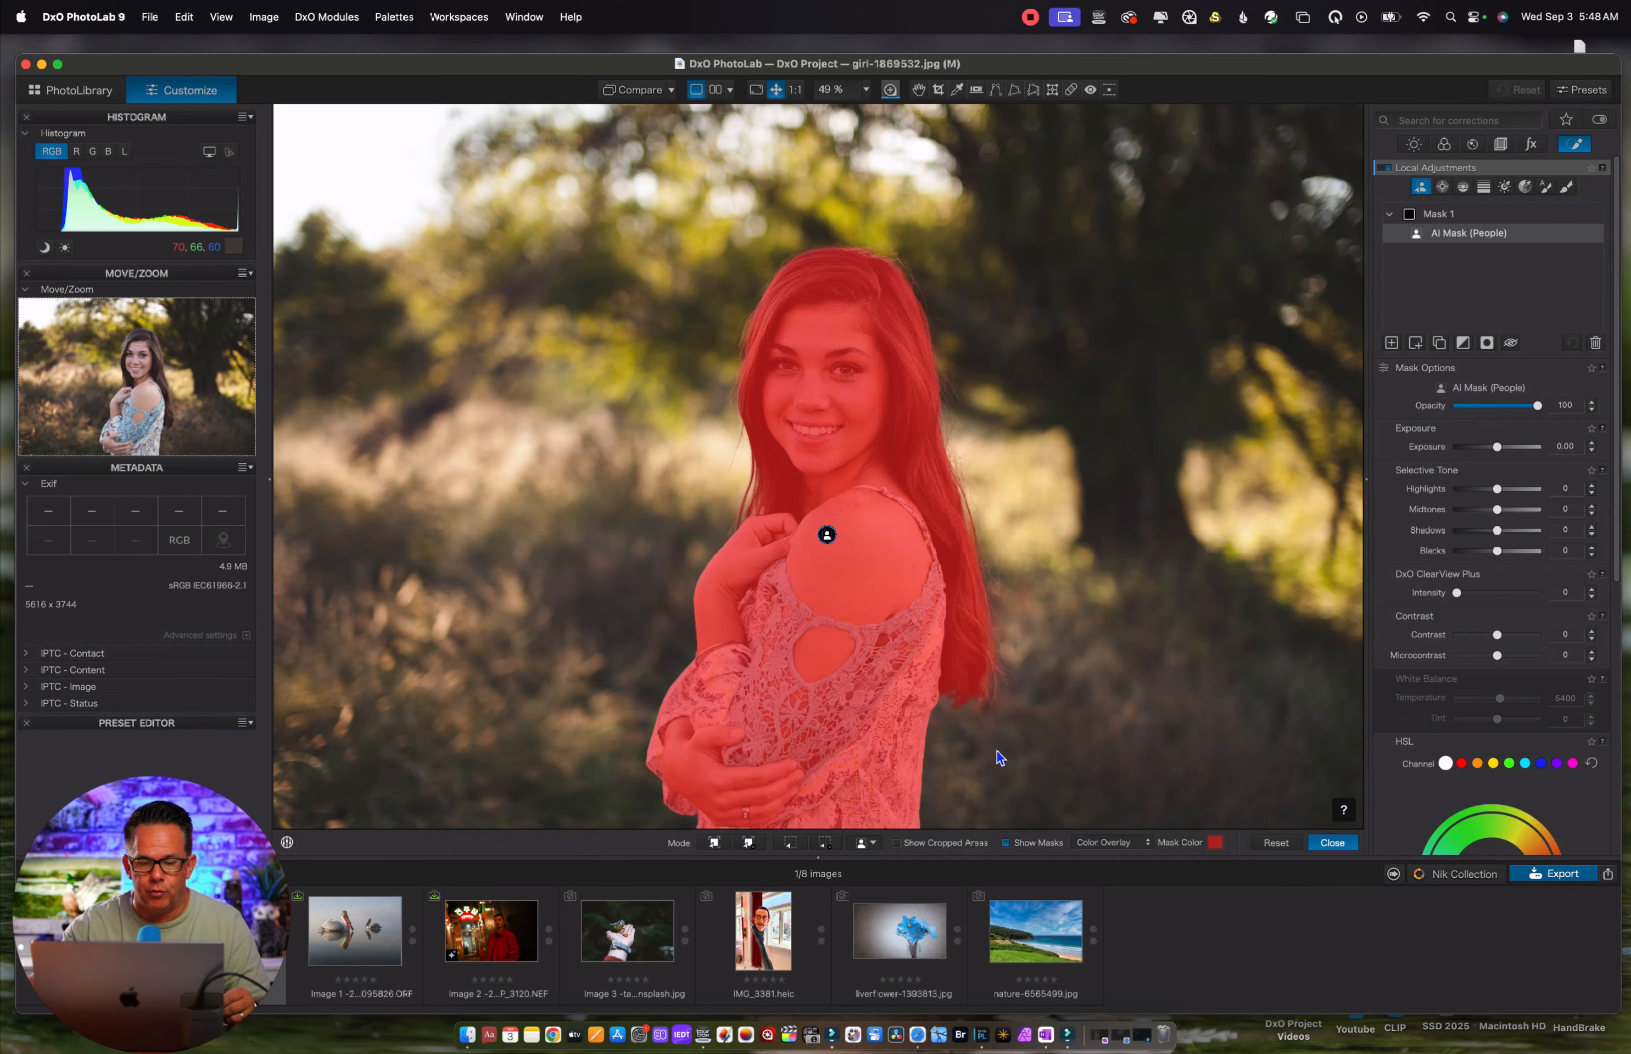
pyautogui.click(871, 845)
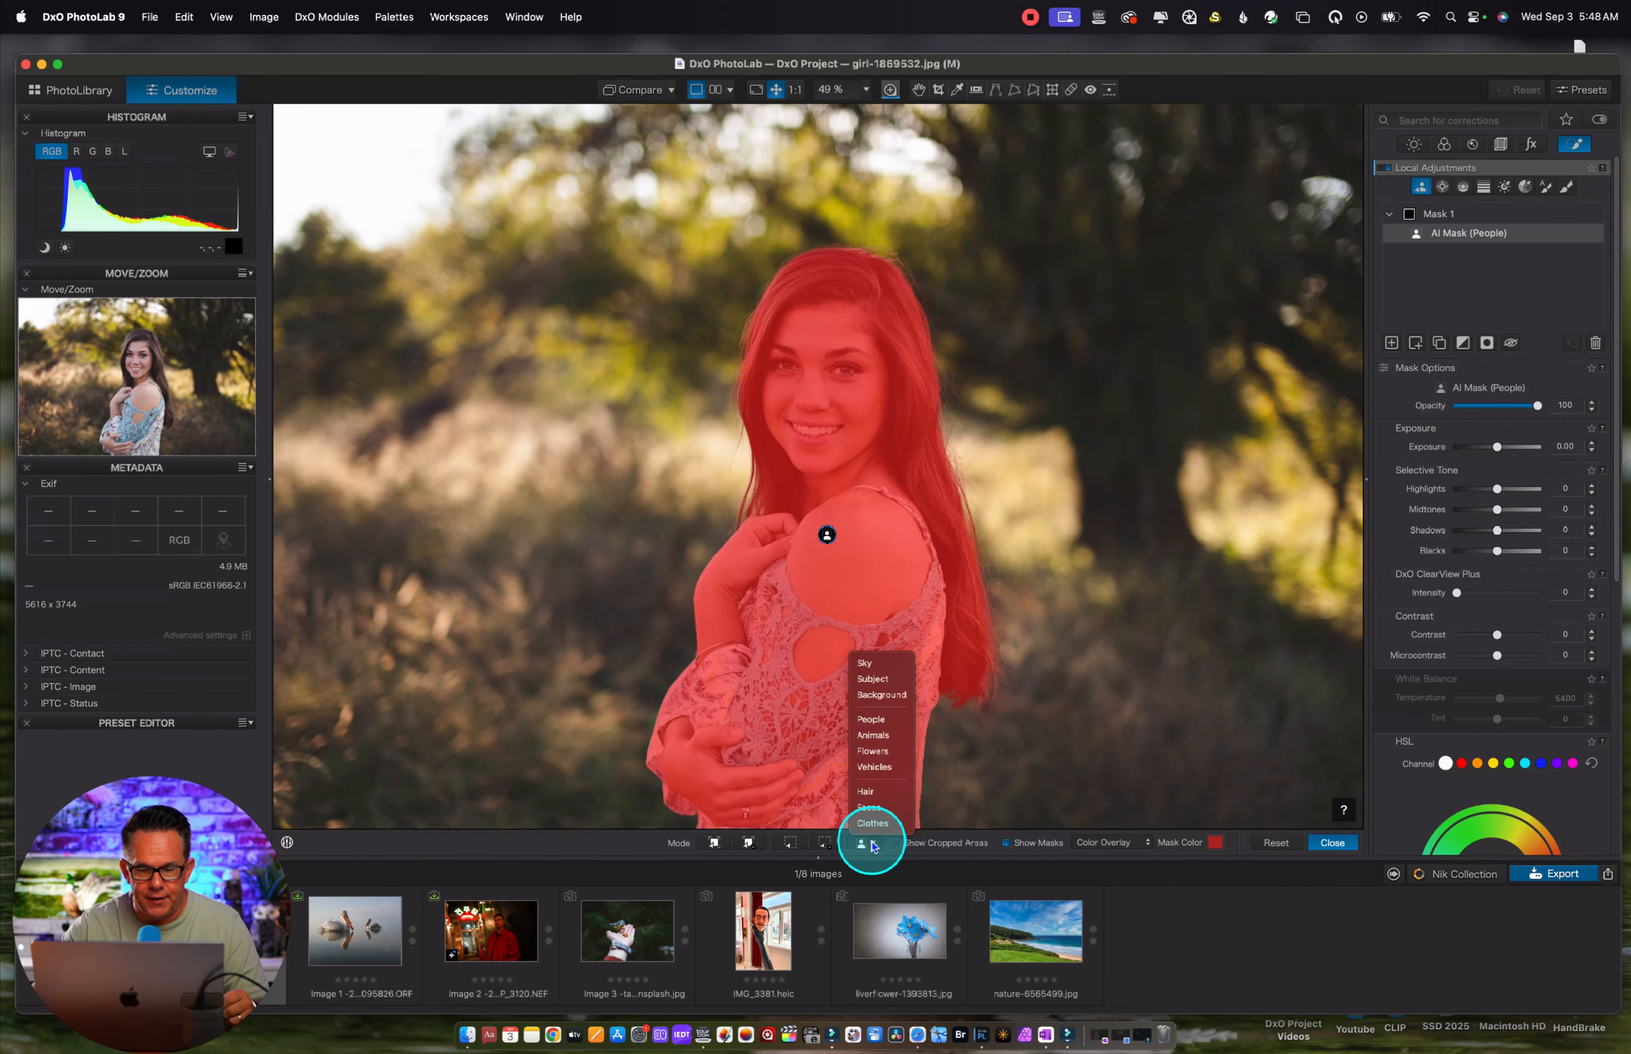
pyautogui.click(865, 793)
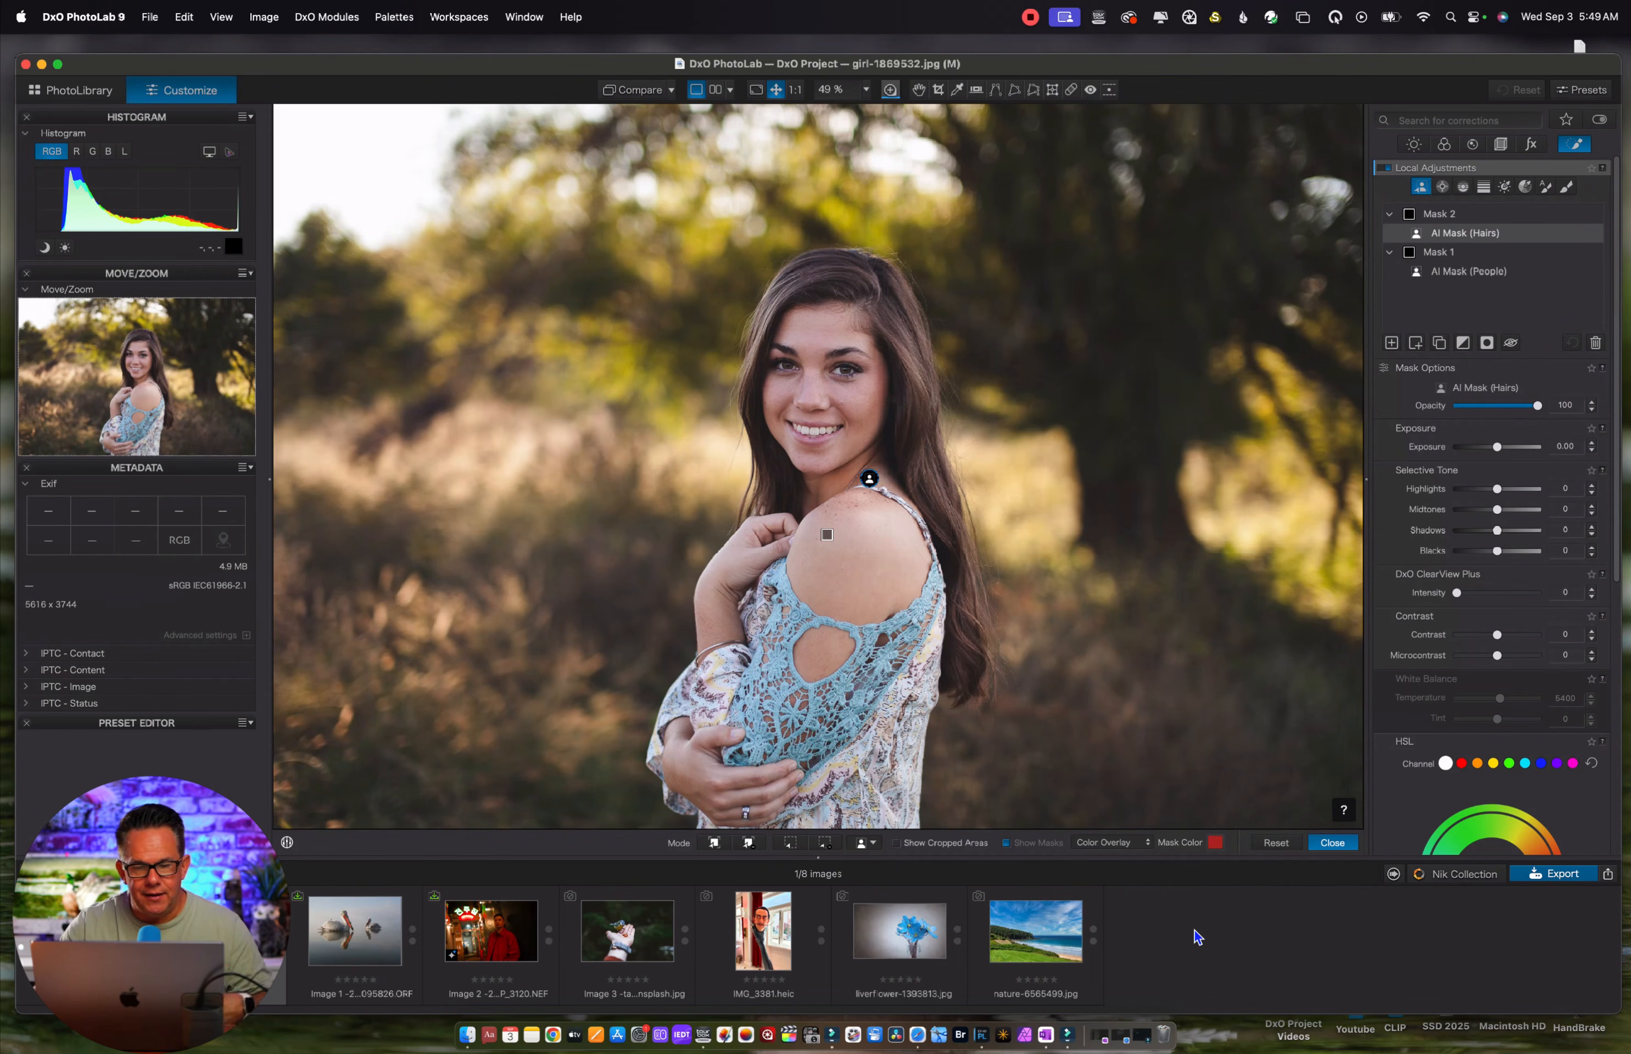
pyautogui.press('m')
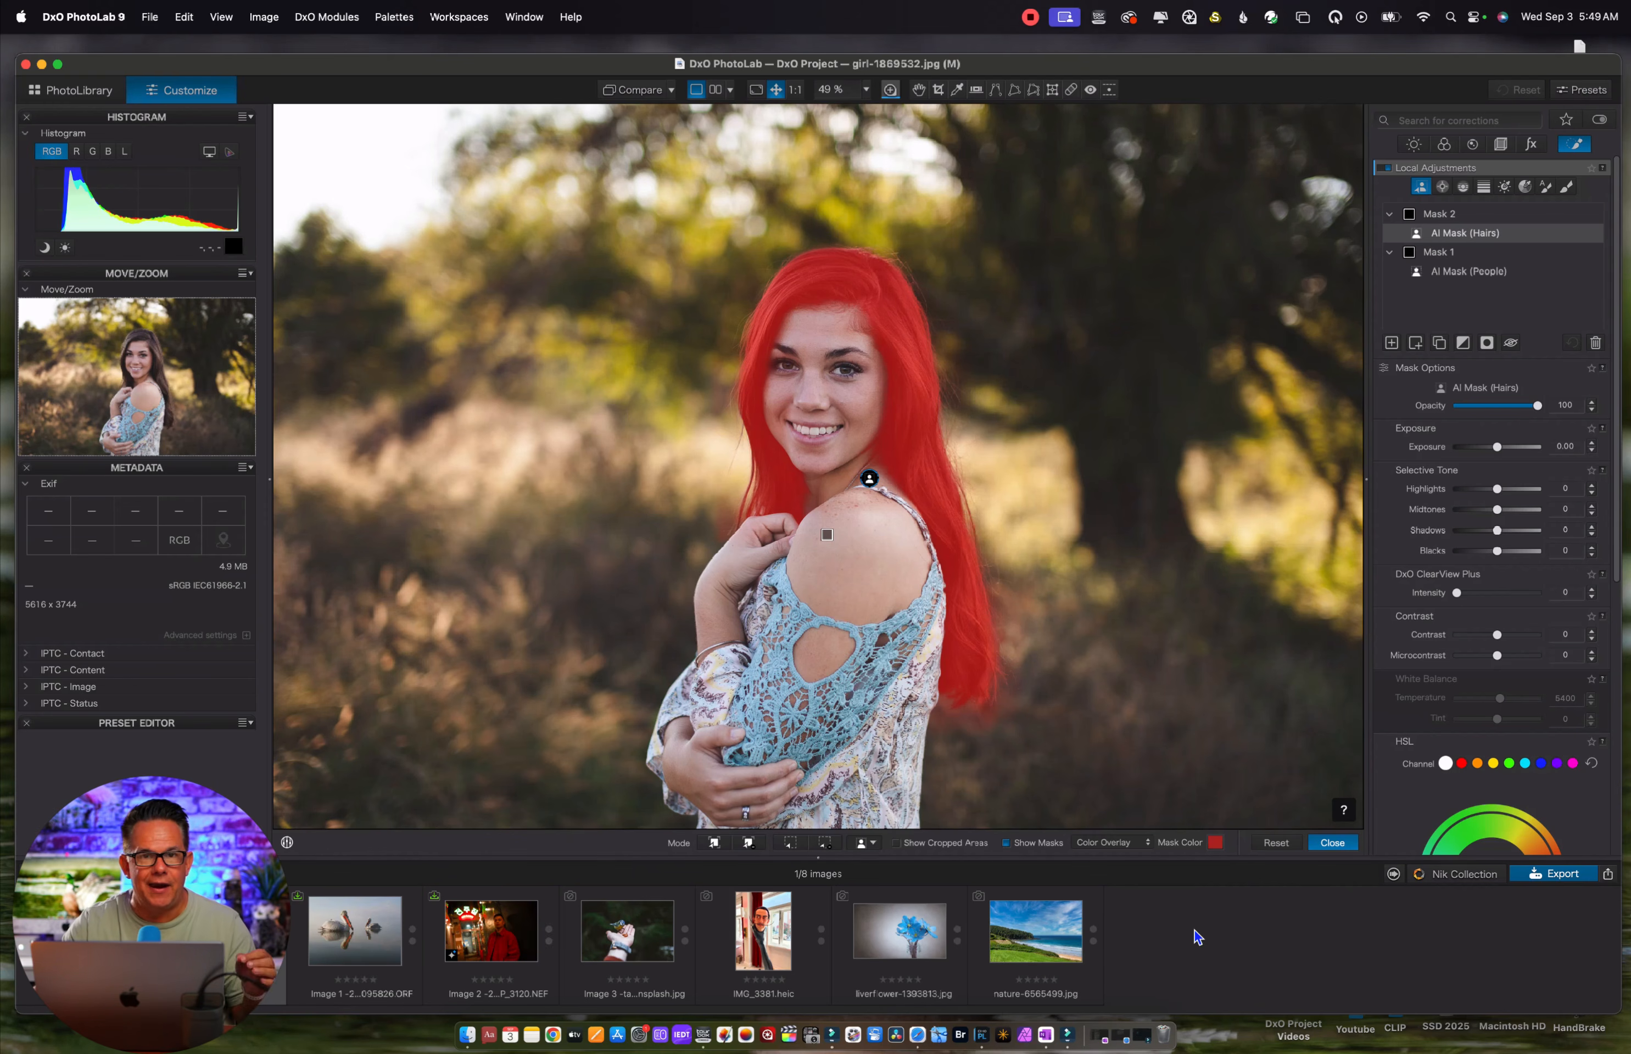
# Add two more predefined AI masks to the portrait, one for Faces and one for Clothes
pyautogui.click(868, 844)
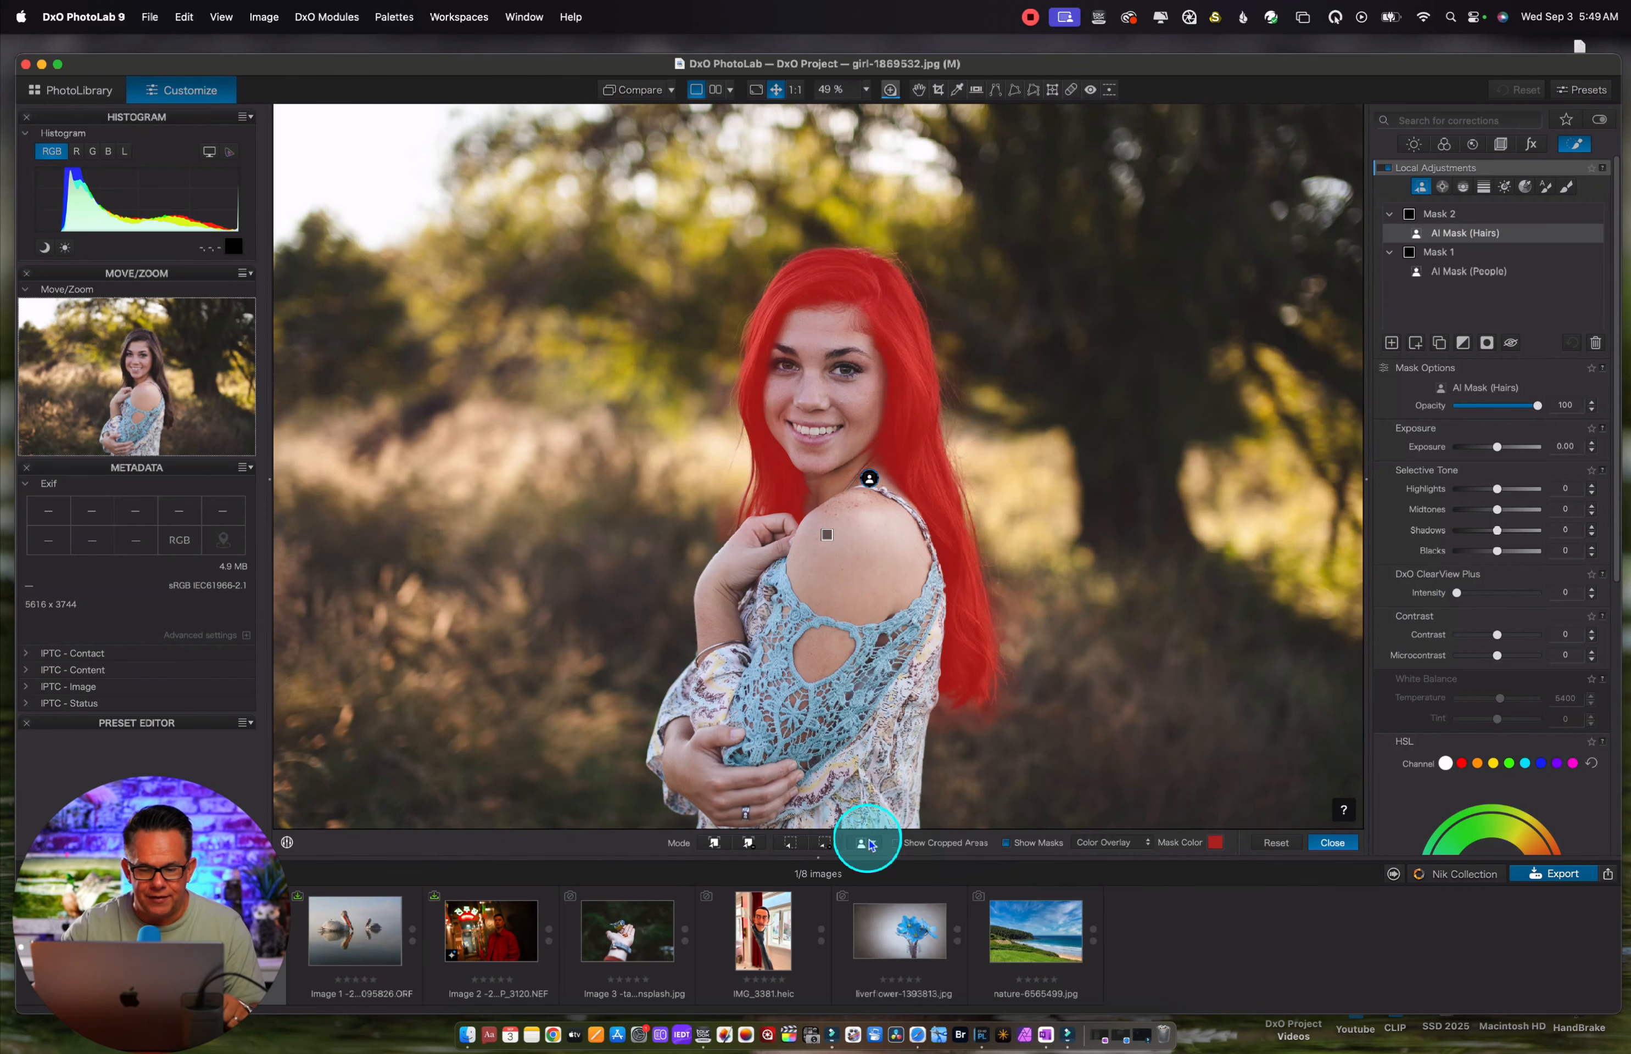
pyautogui.click(868, 808)
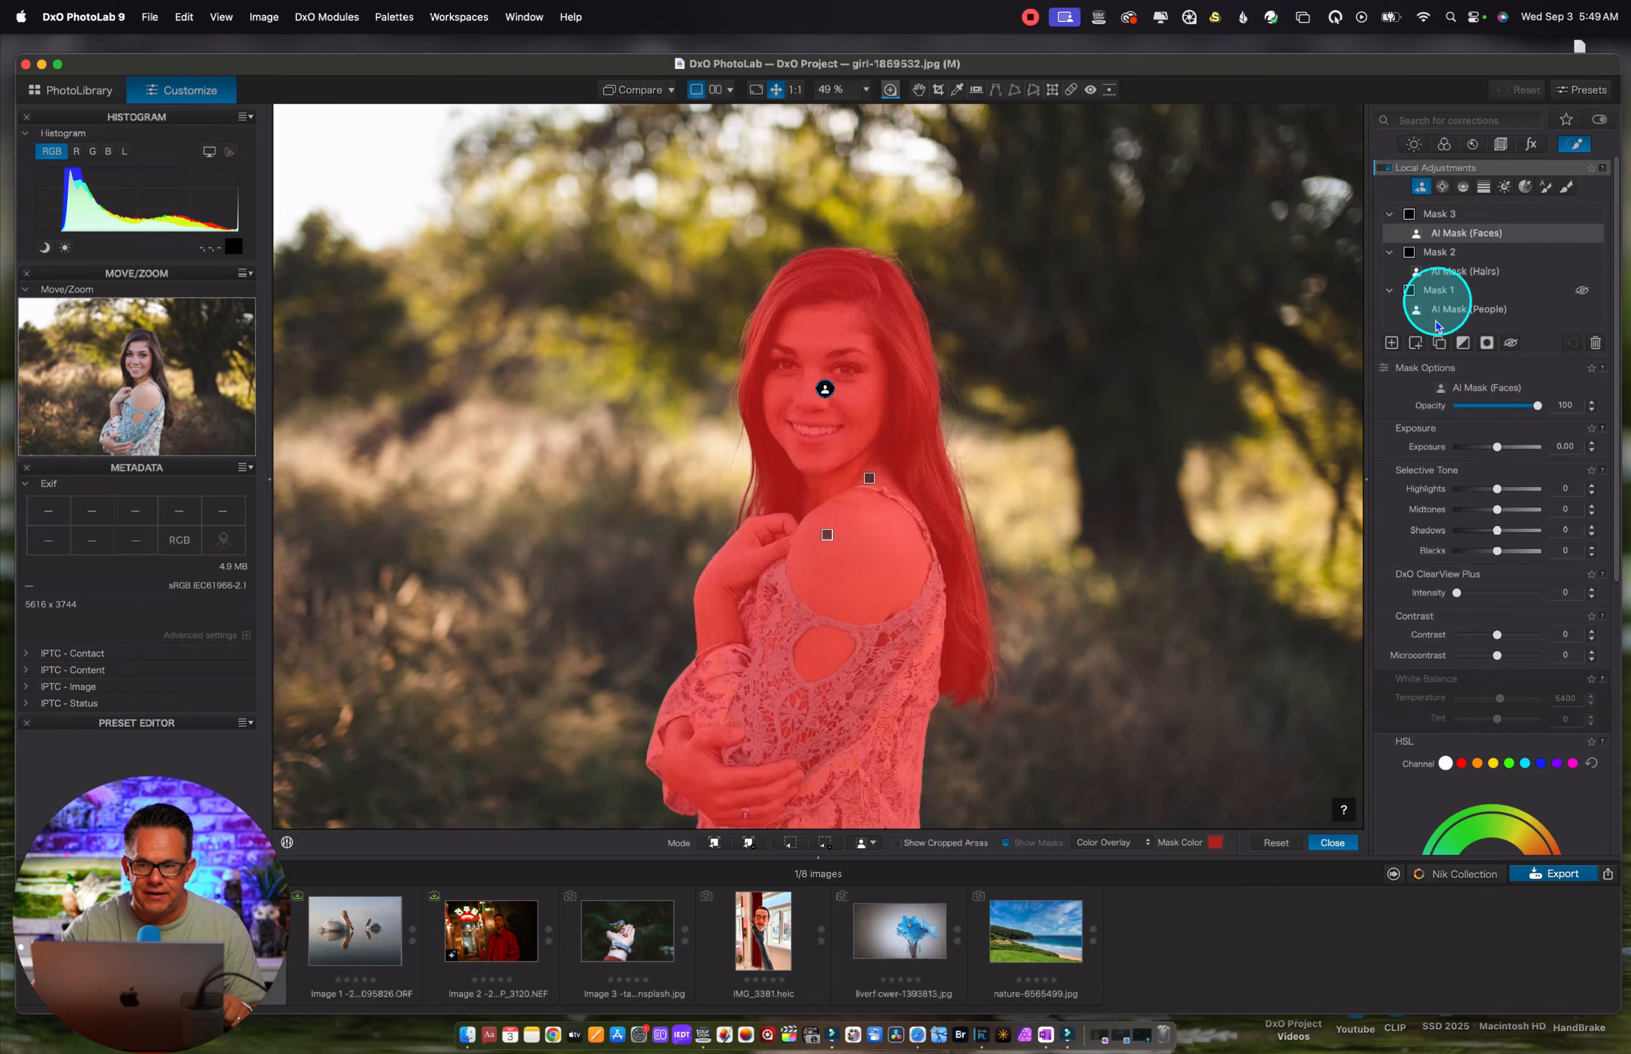
pyautogui.moveTo(1453, 285)
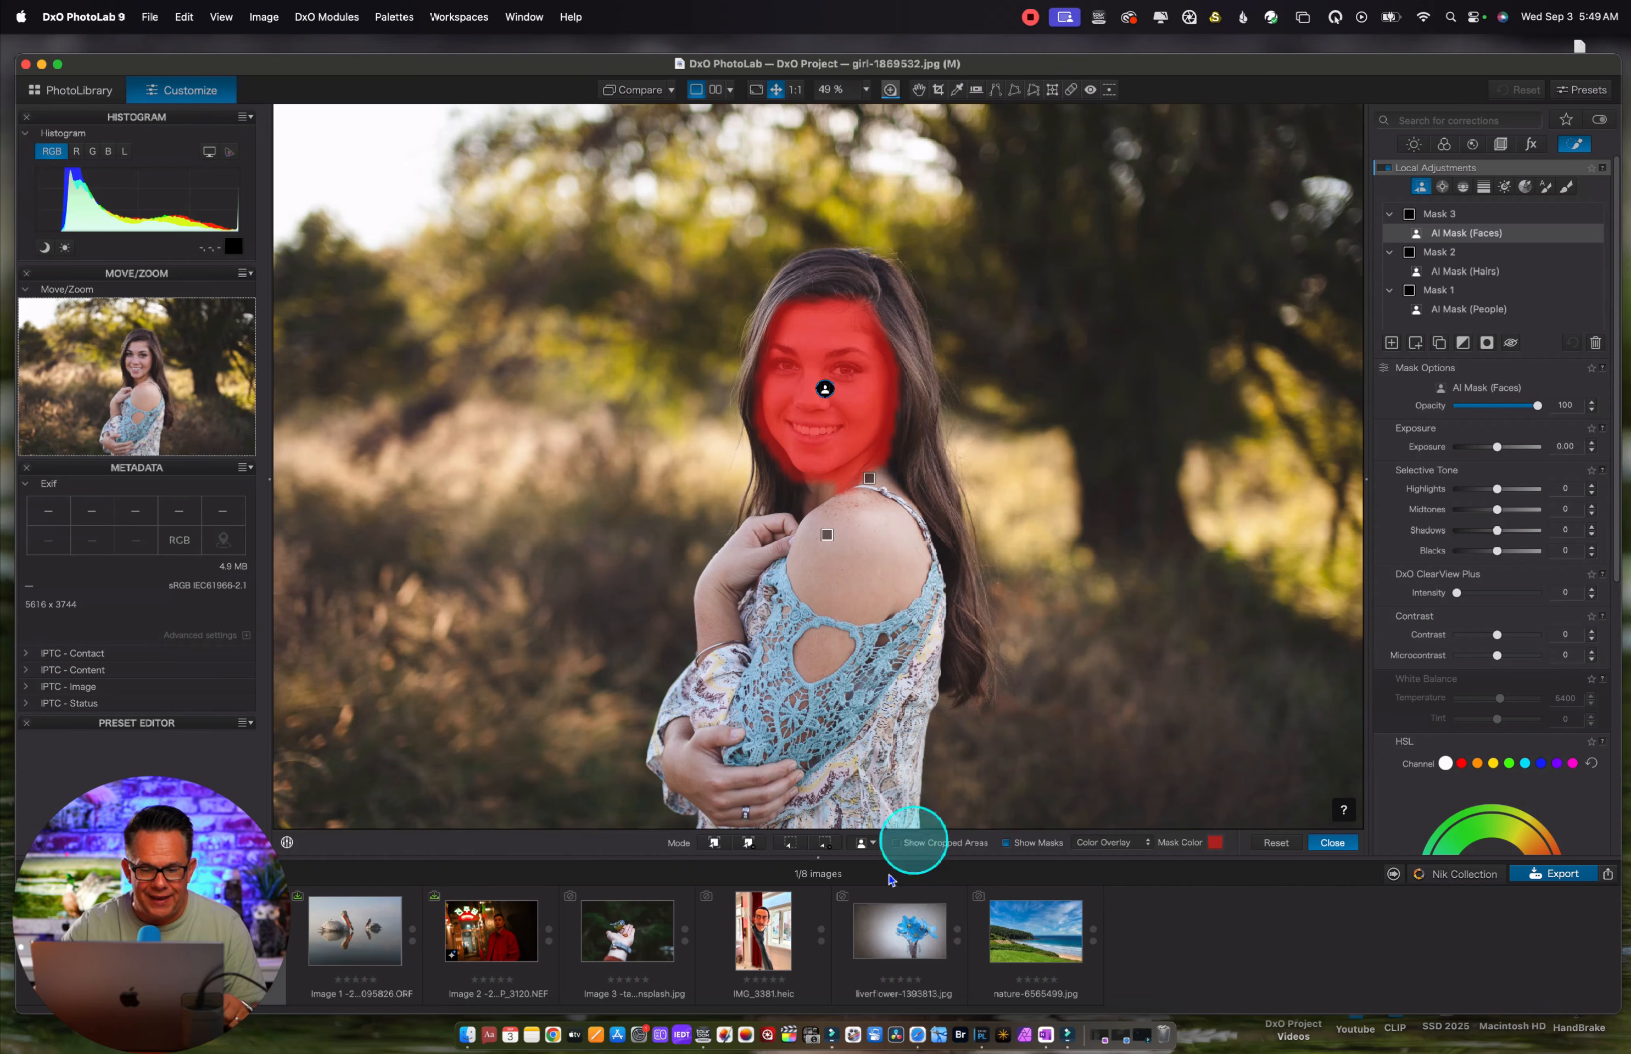
pyautogui.click(868, 842)
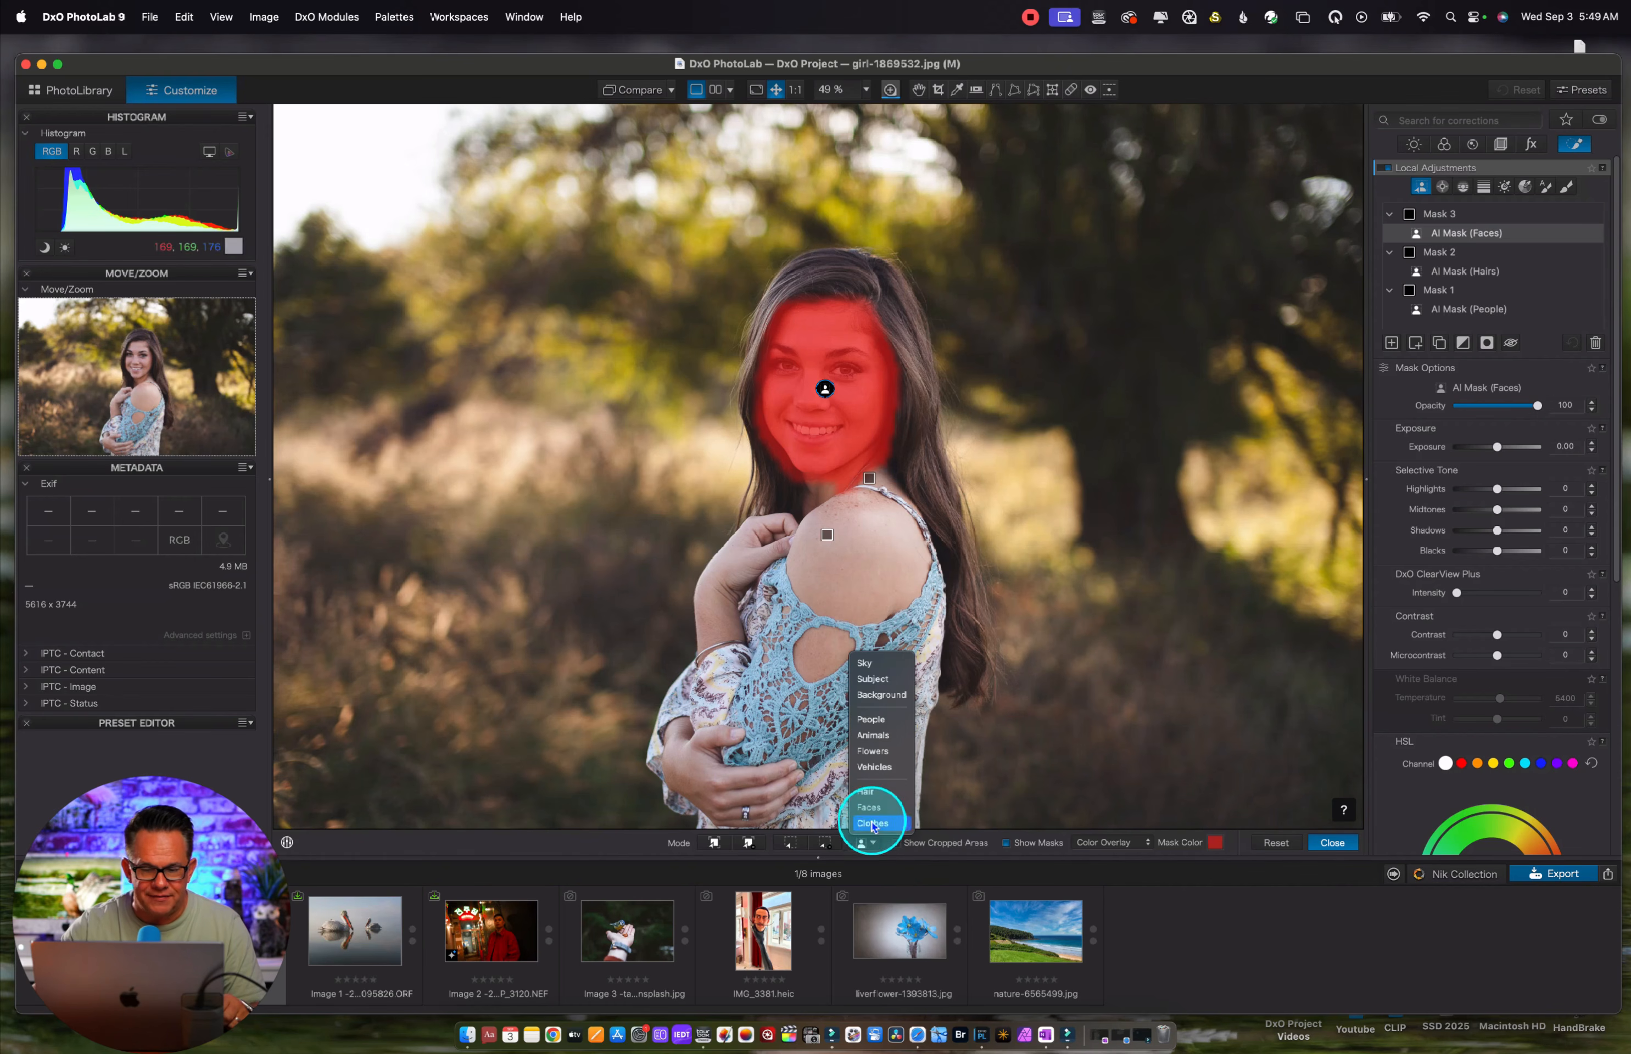
pyautogui.click(873, 824)
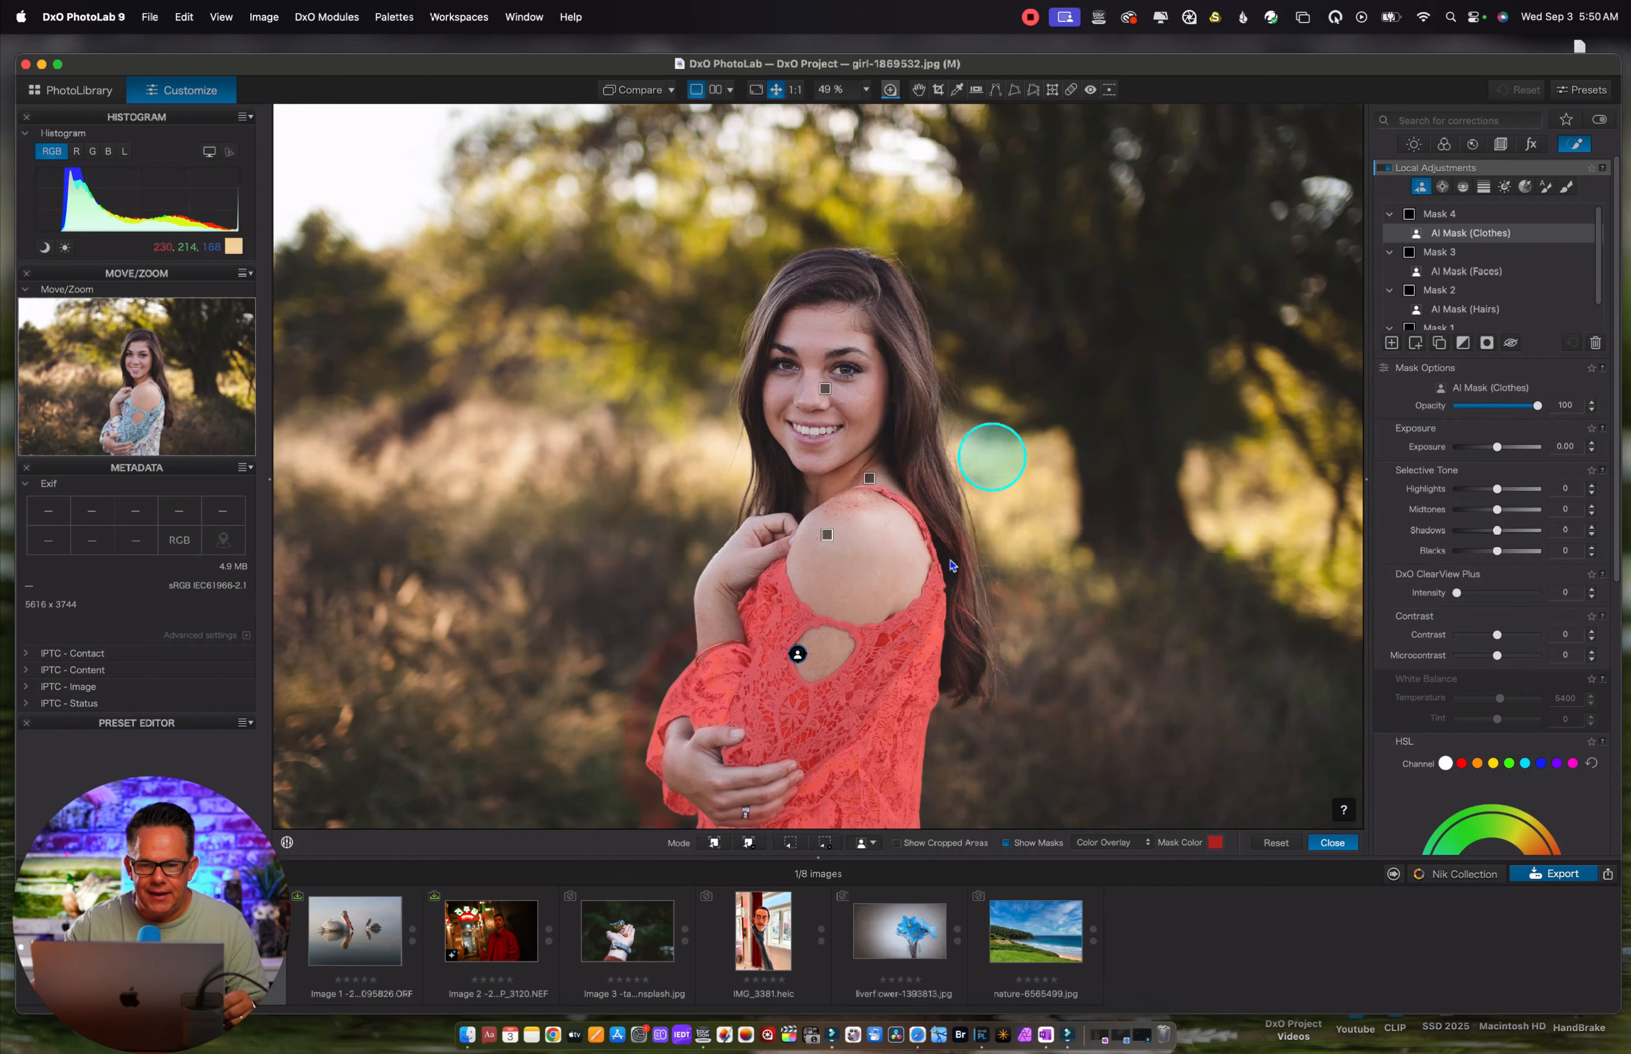
# Delete the Clothes, Faces, Hairs and People masks from the portrait
pyautogui.moveTo(1528, 292)
pyautogui.click(1594, 344)
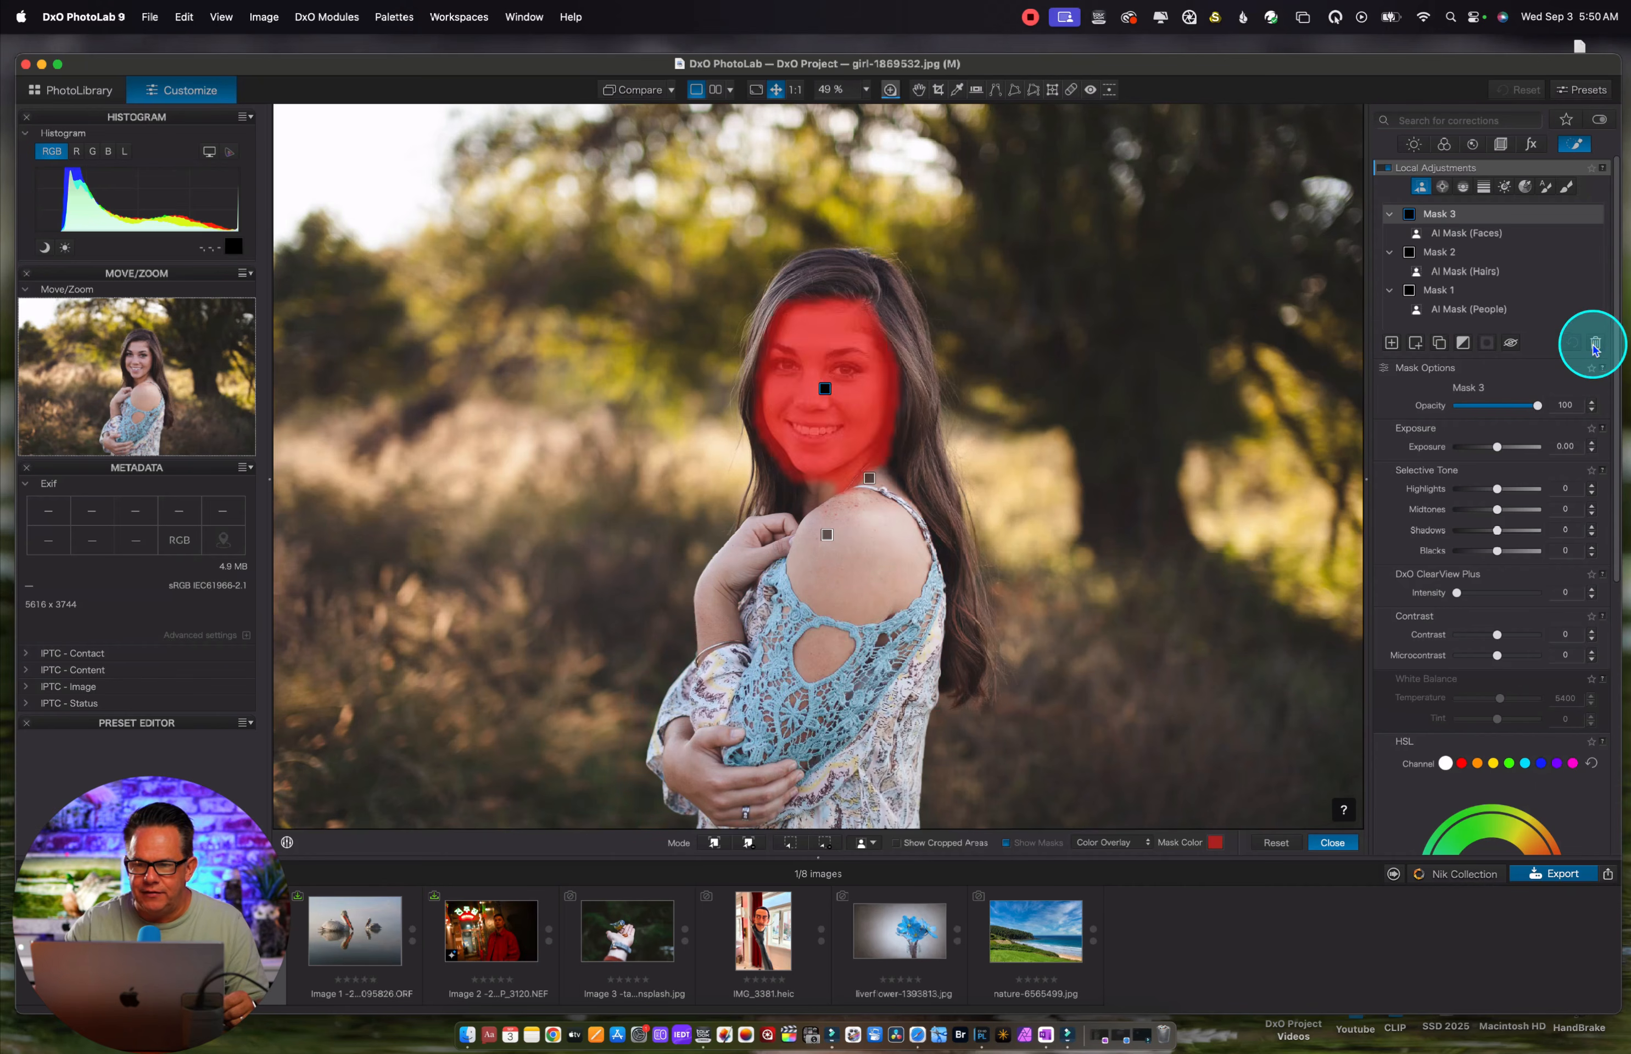
pyautogui.click(1594, 344)
pyautogui.click(1594, 345)
pyautogui.click(1594, 344)
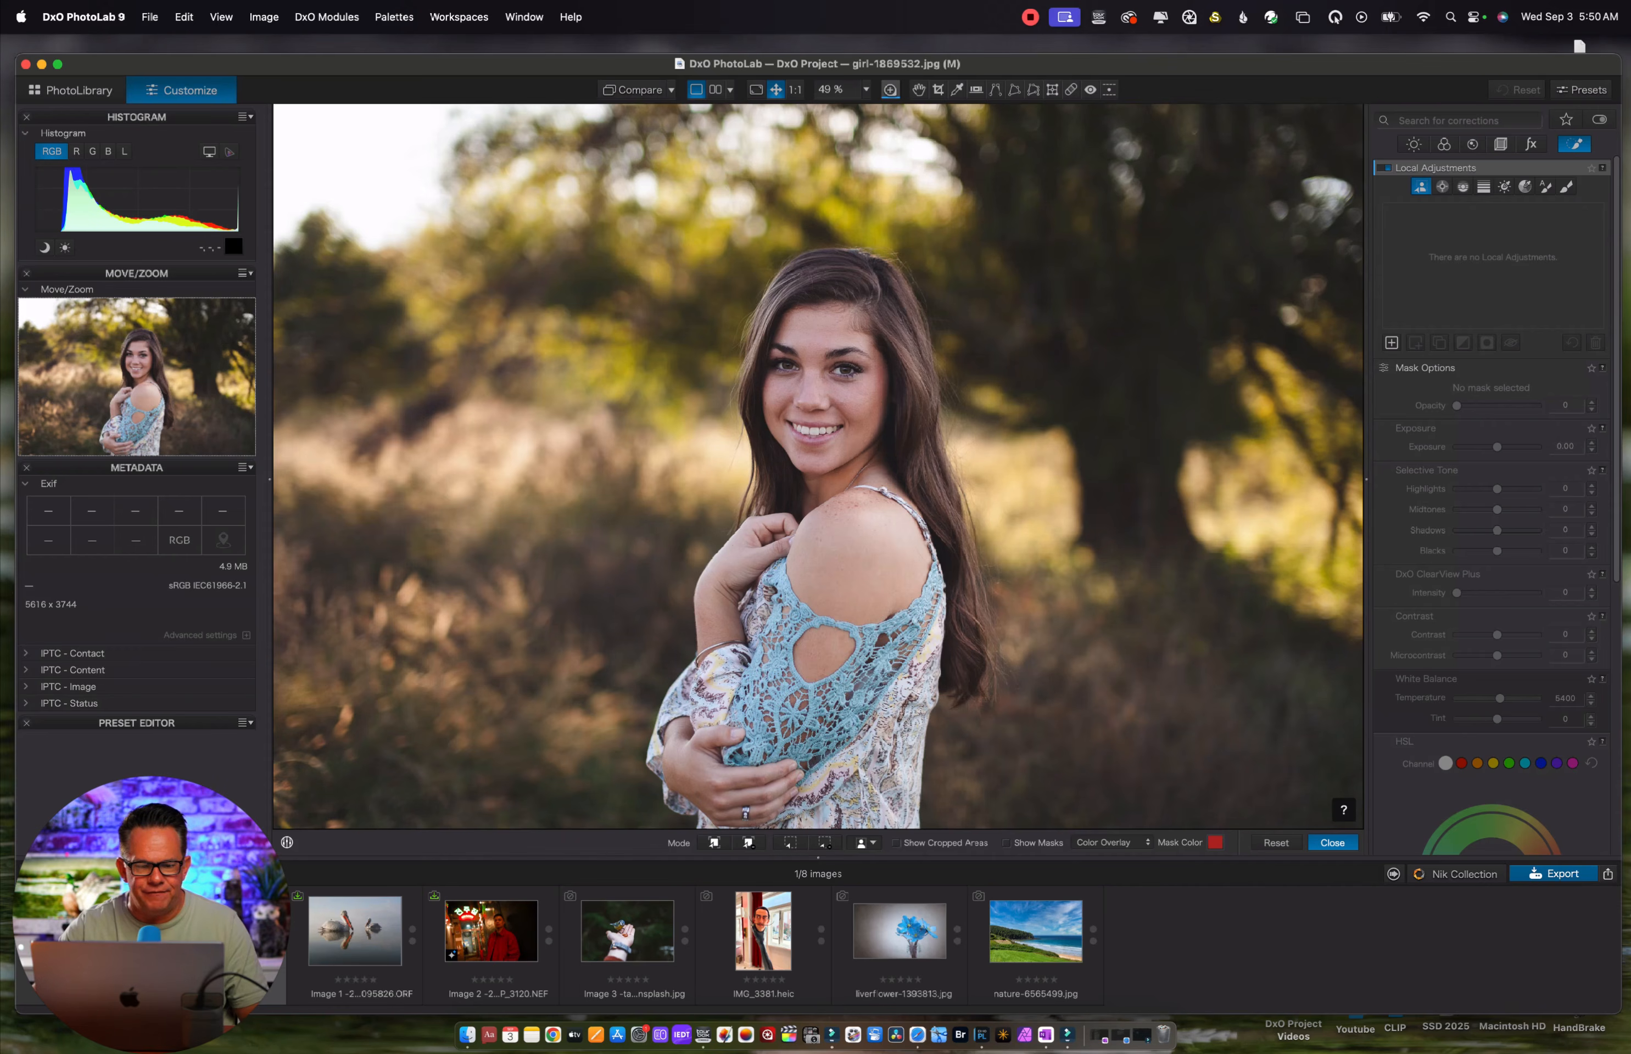
# Open auto-2179220.jpg and try the predefined Vehicles AI mask on the car, deleting the mask again
pyautogui.click(82, 933)
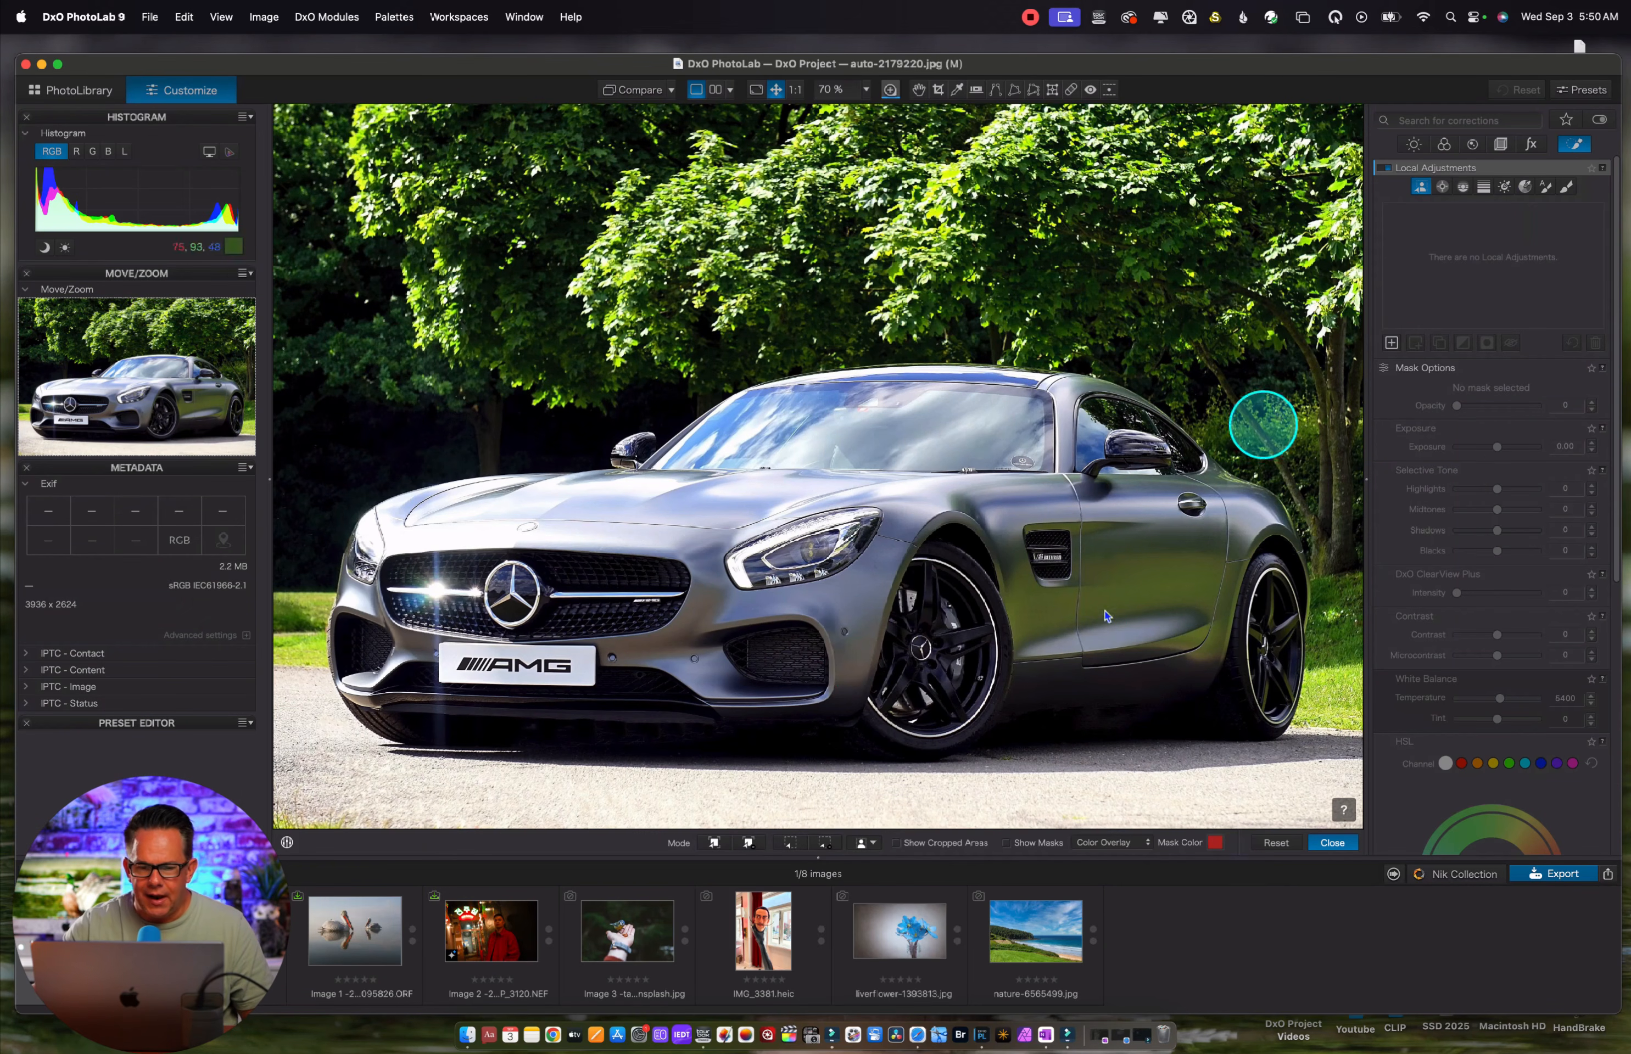
pyautogui.click(868, 843)
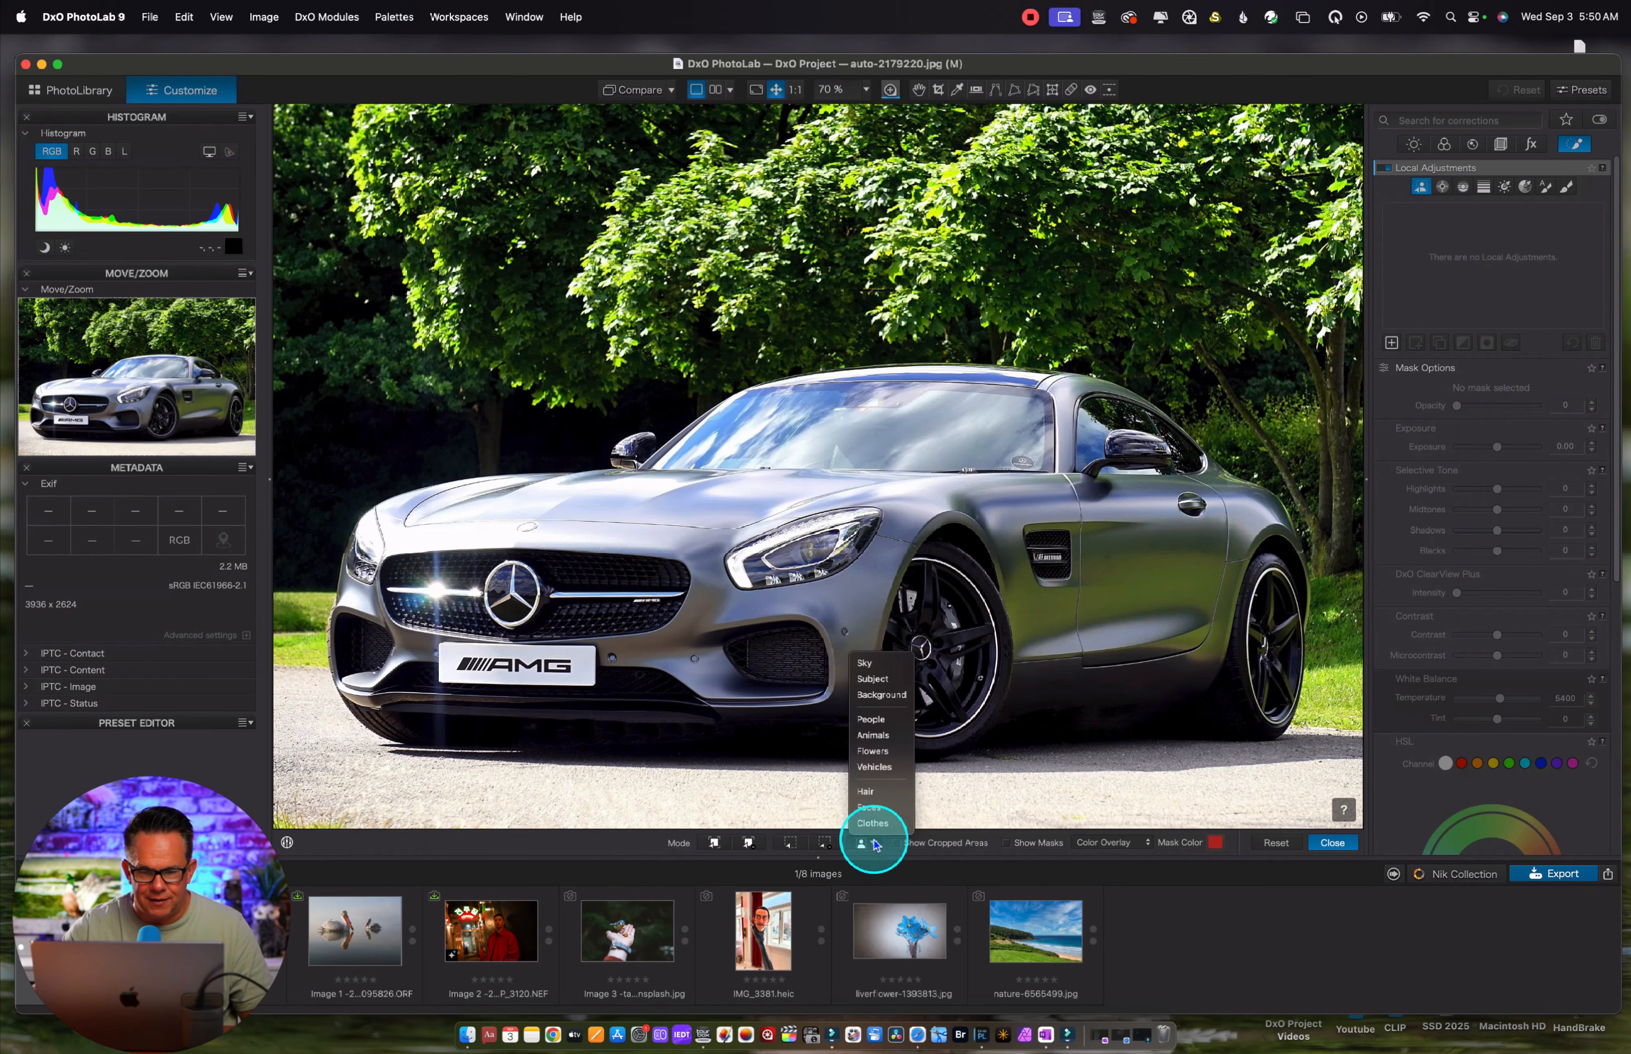
pyautogui.click(872, 767)
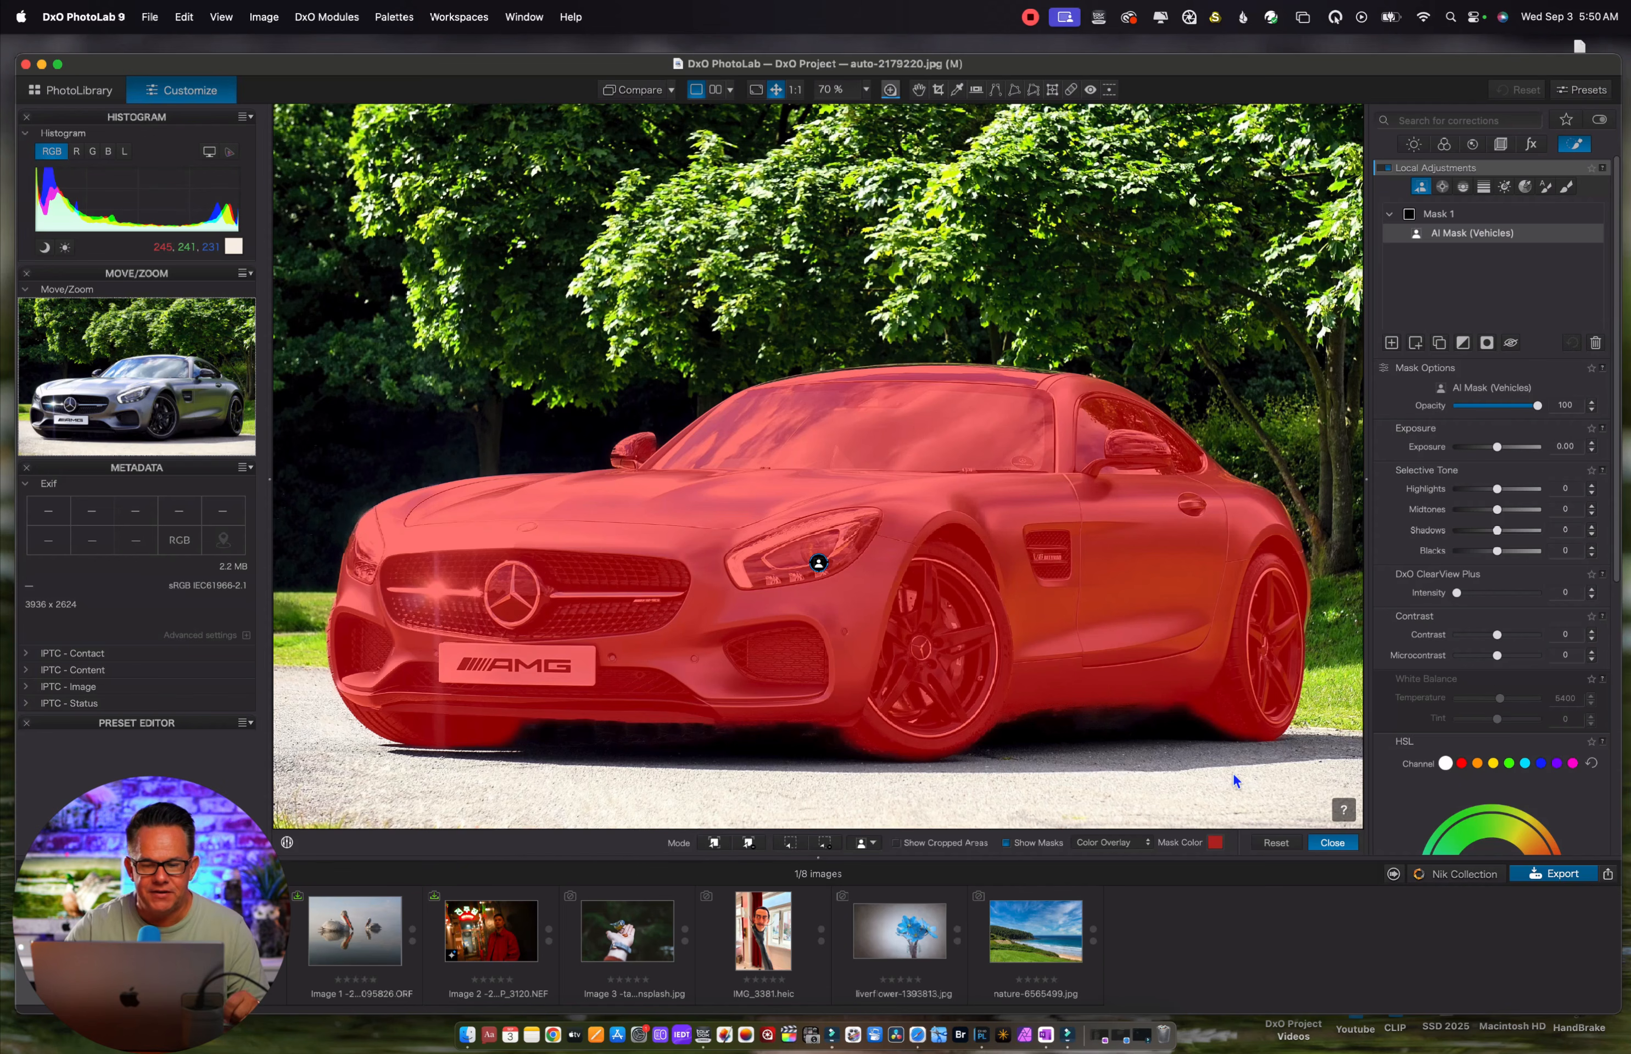
pyautogui.click(1598, 342)
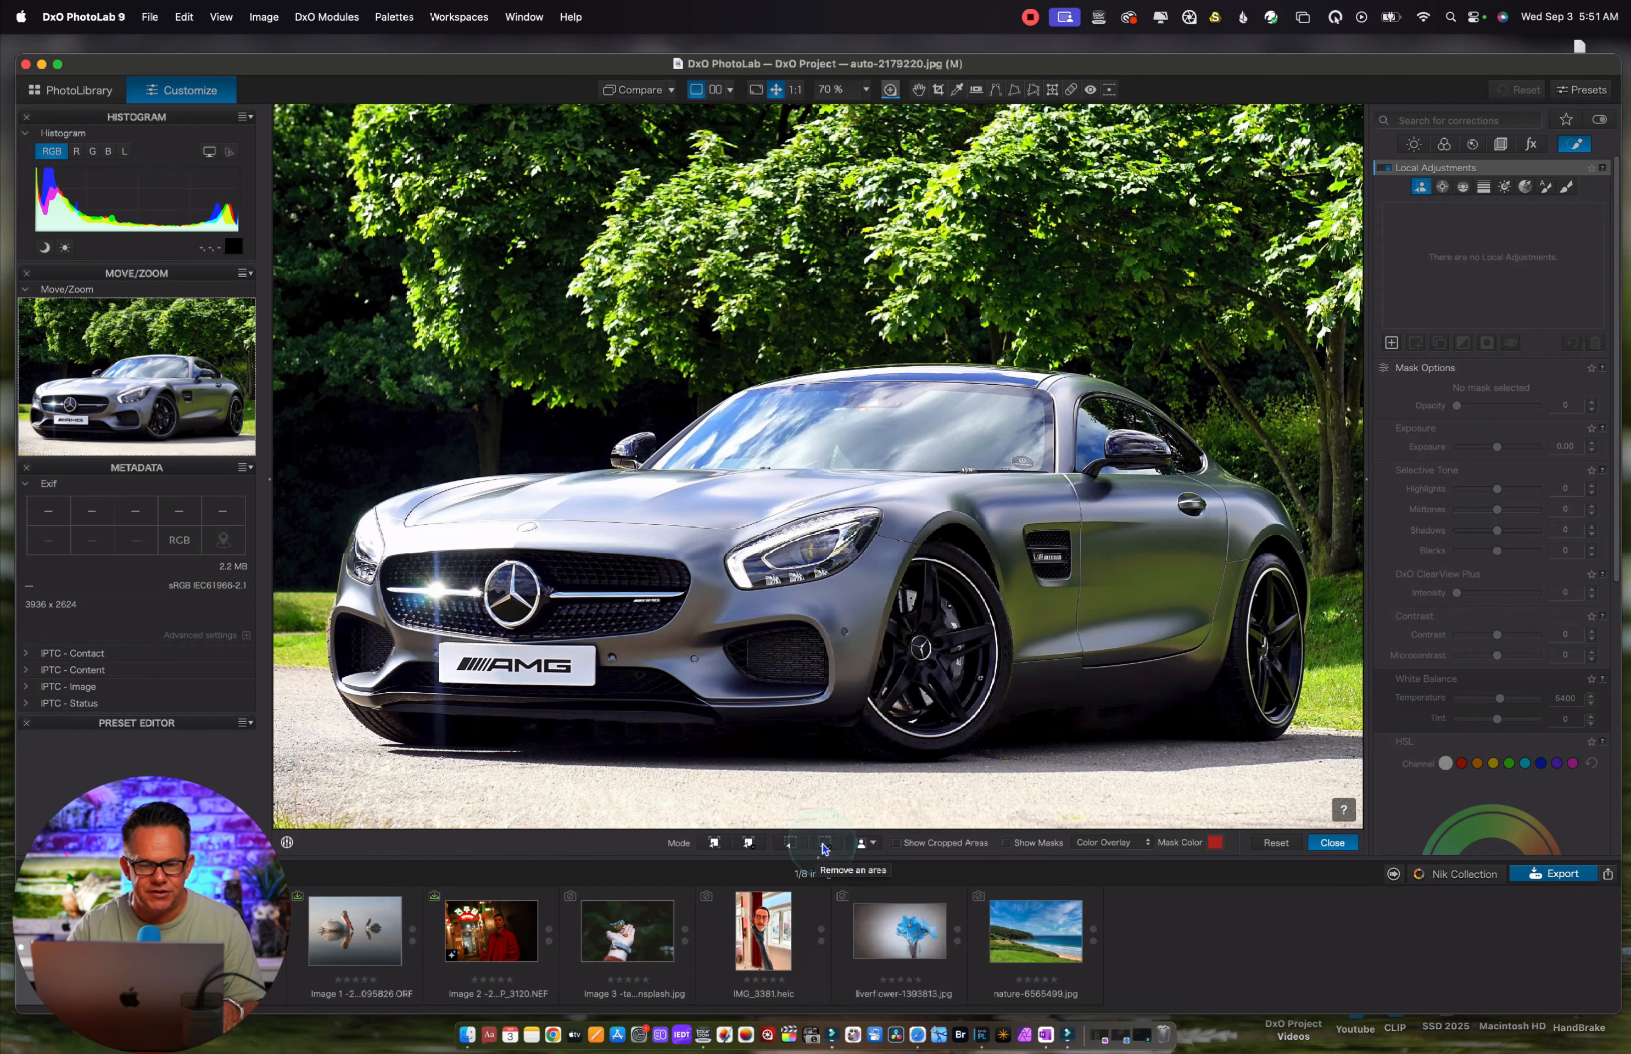
# Create a separate AI mask for each of the car's two headlights using the Add a selection mode
pyautogui.click(715, 841)
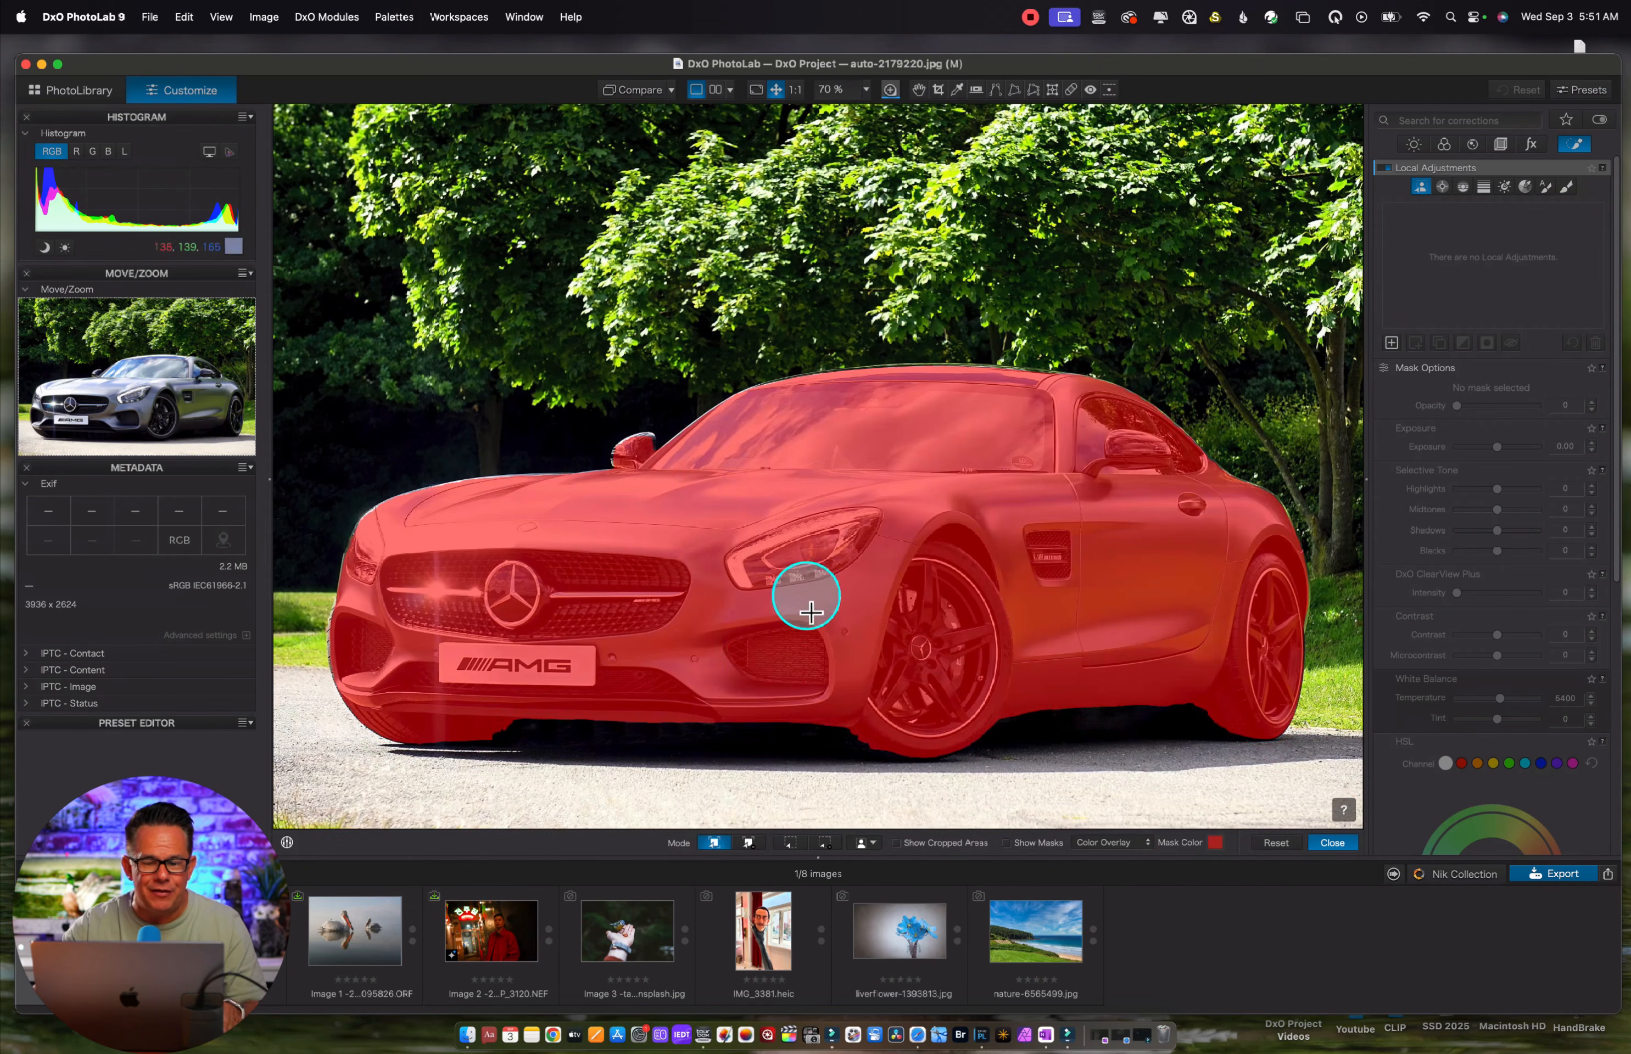
pyautogui.click(718, 783)
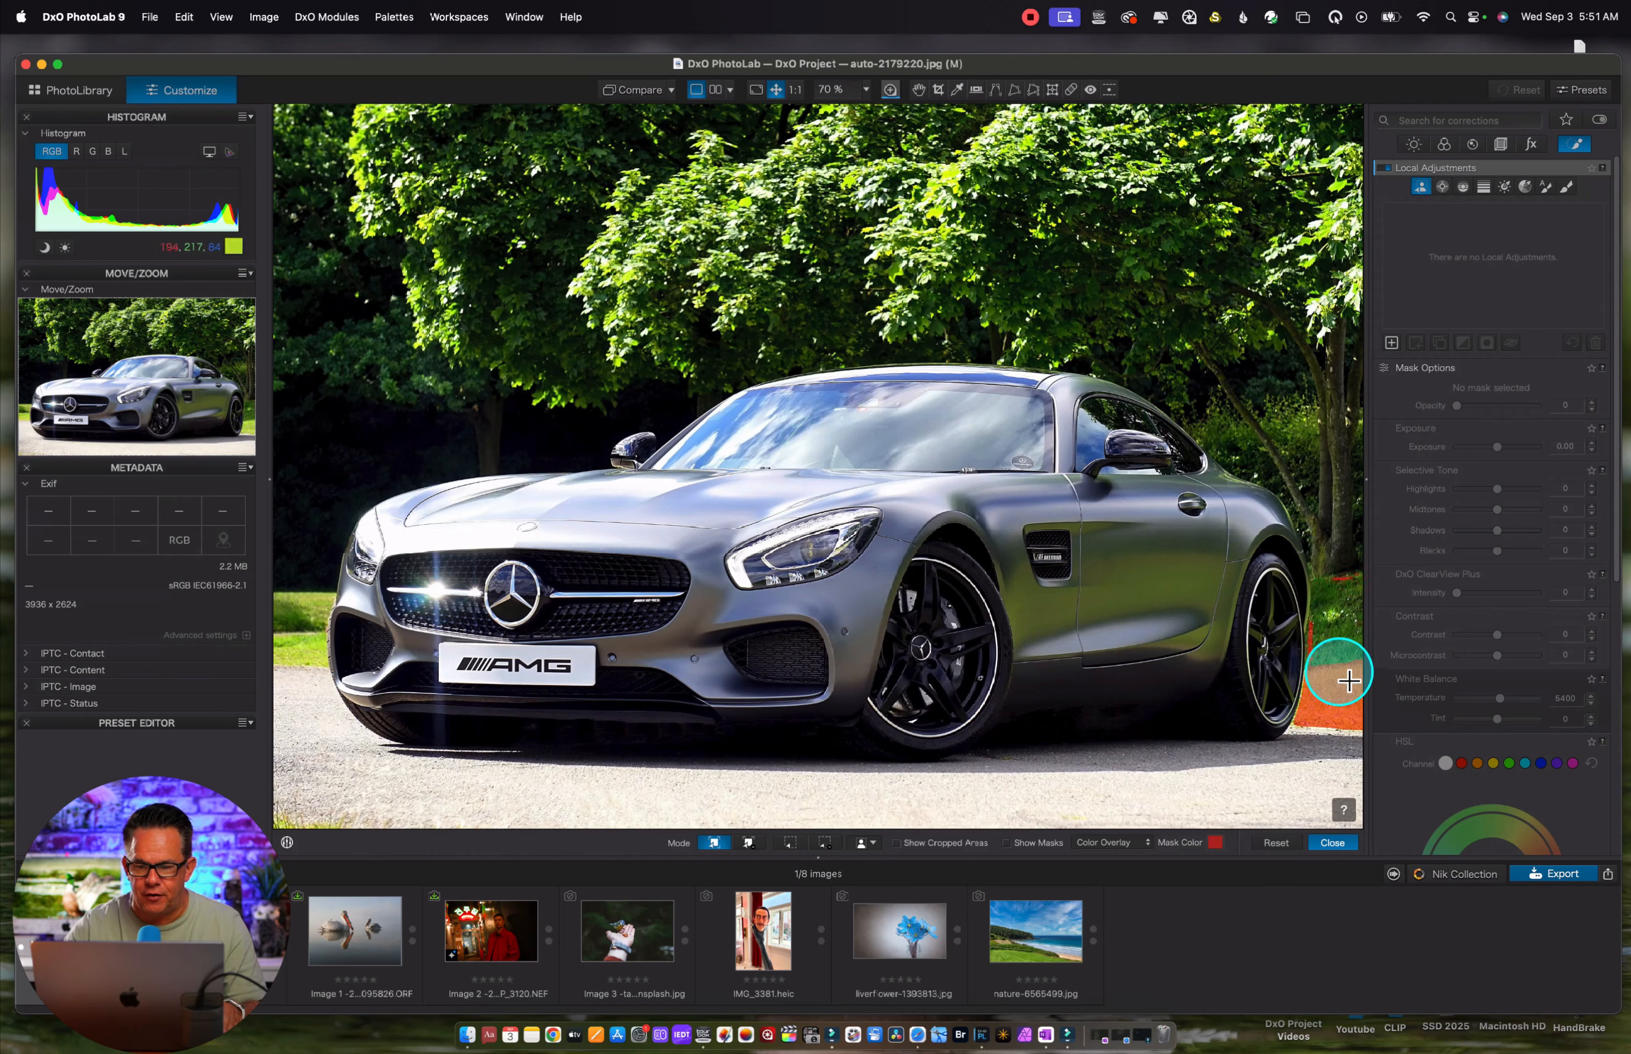
pyautogui.click(1302, 405)
pyautogui.click(1148, 315)
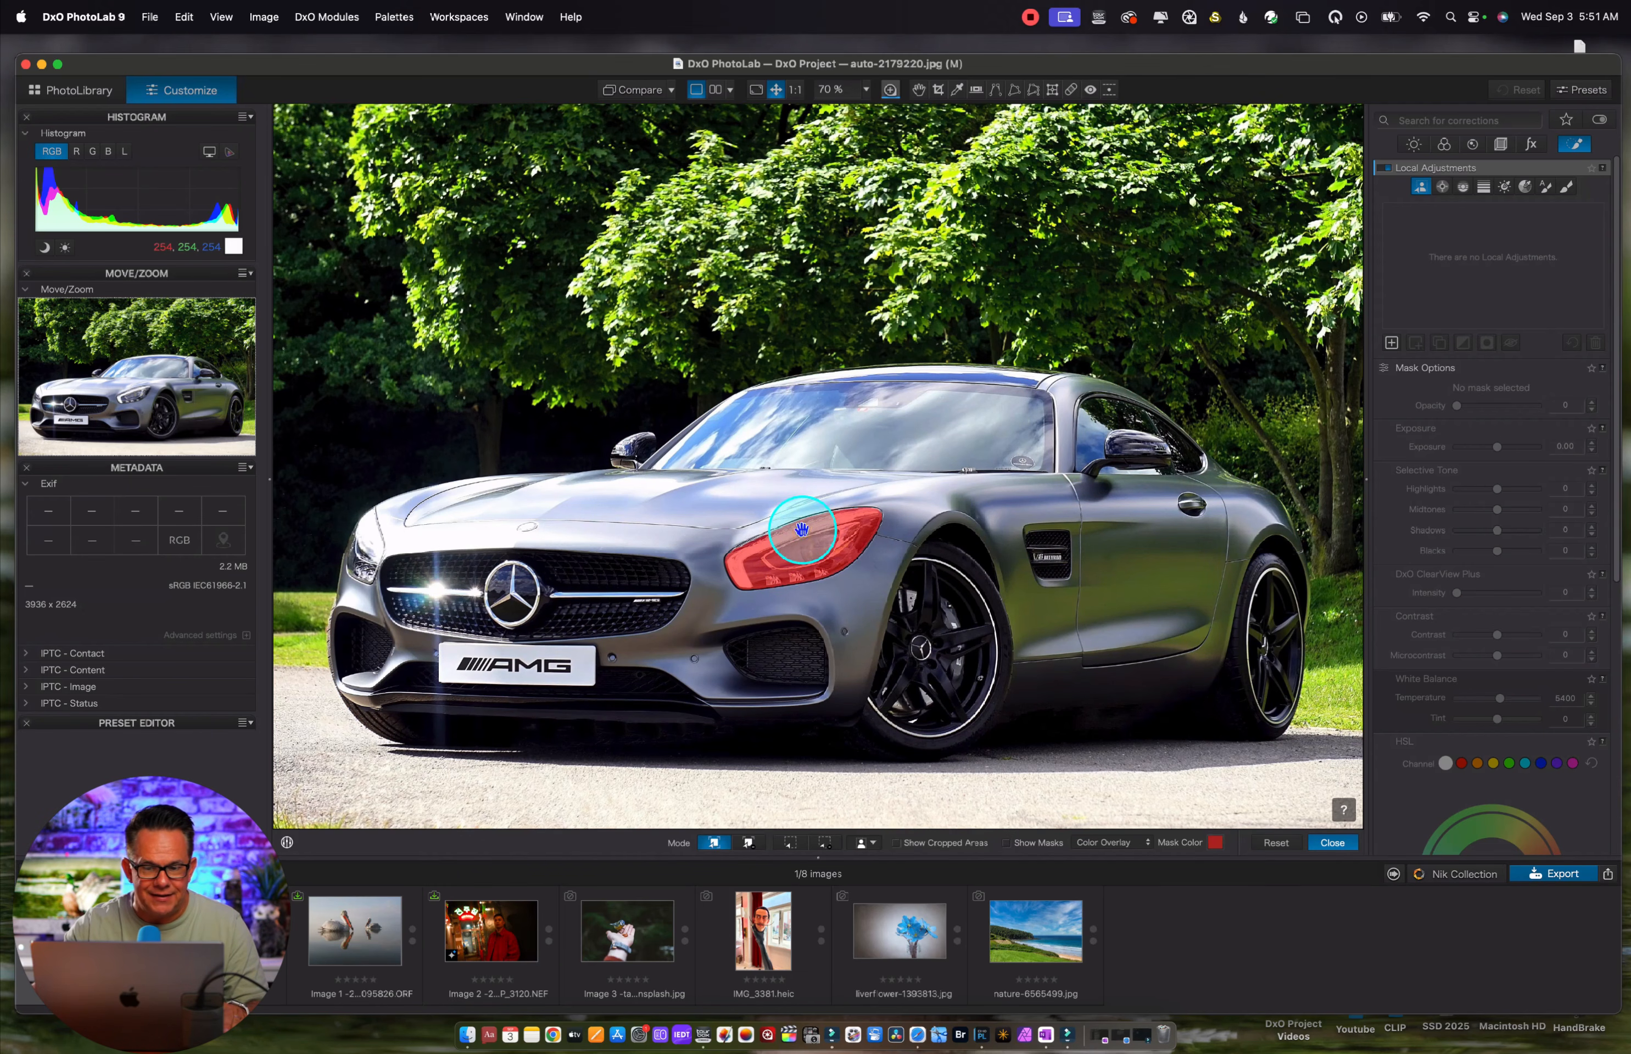
pyautogui.click(802, 529)
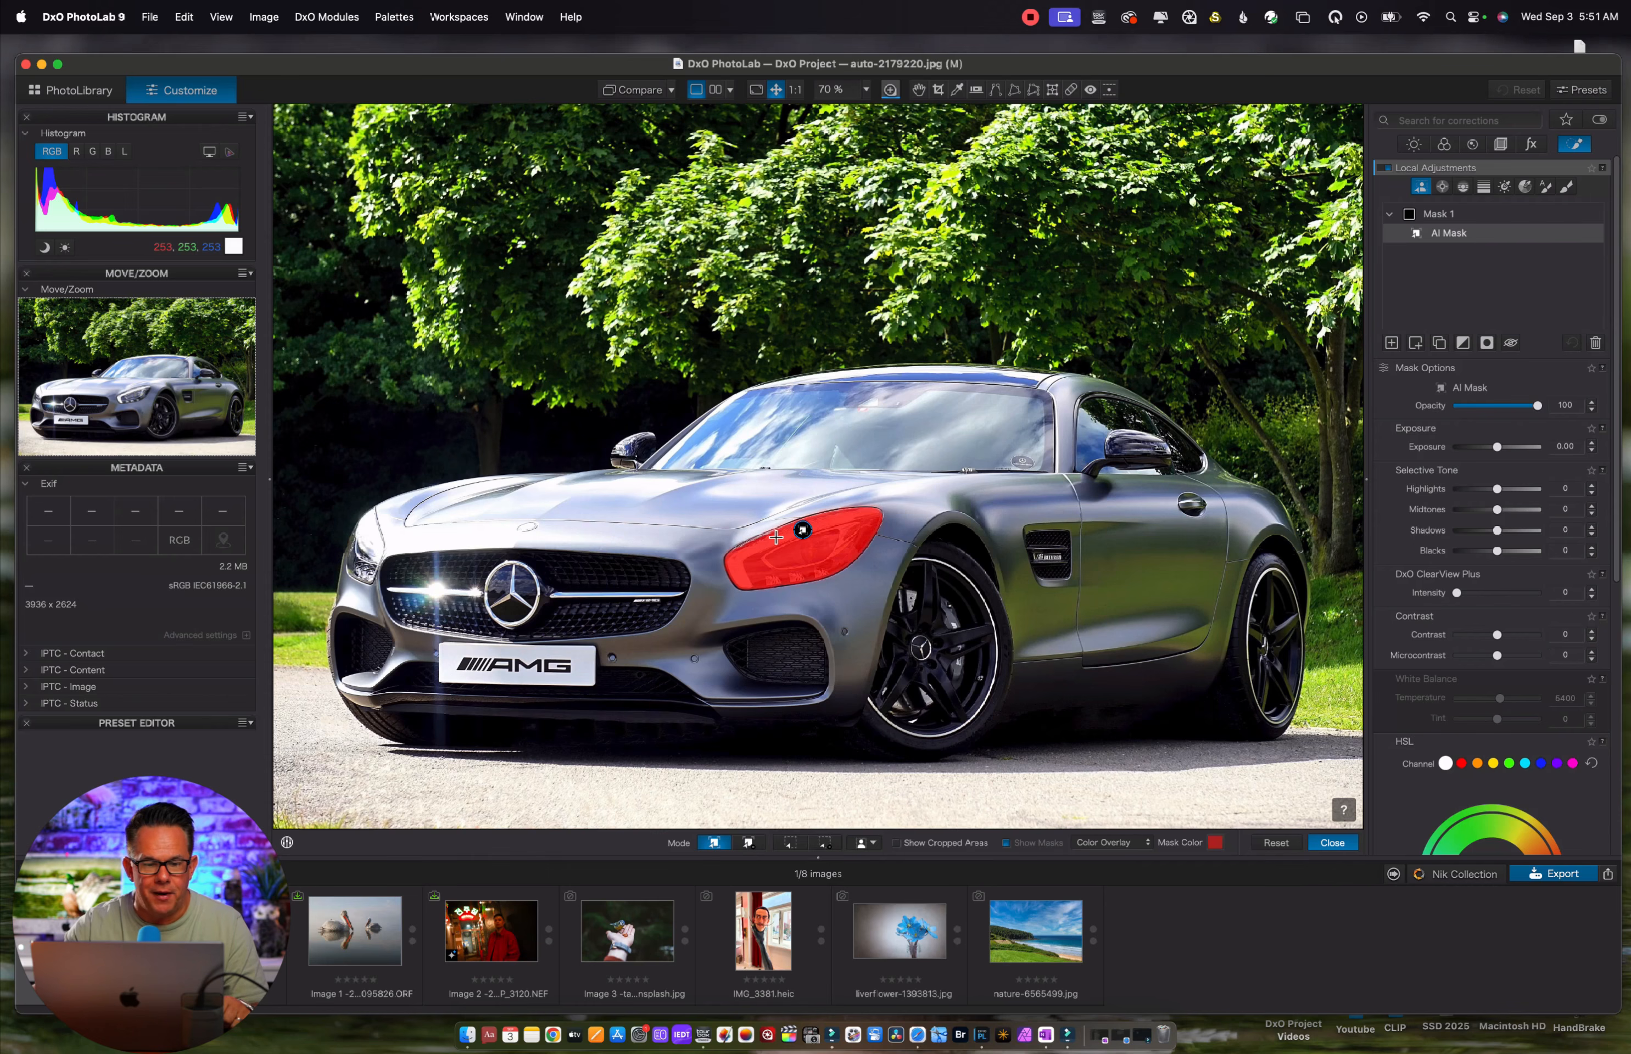
pyautogui.click(363, 547)
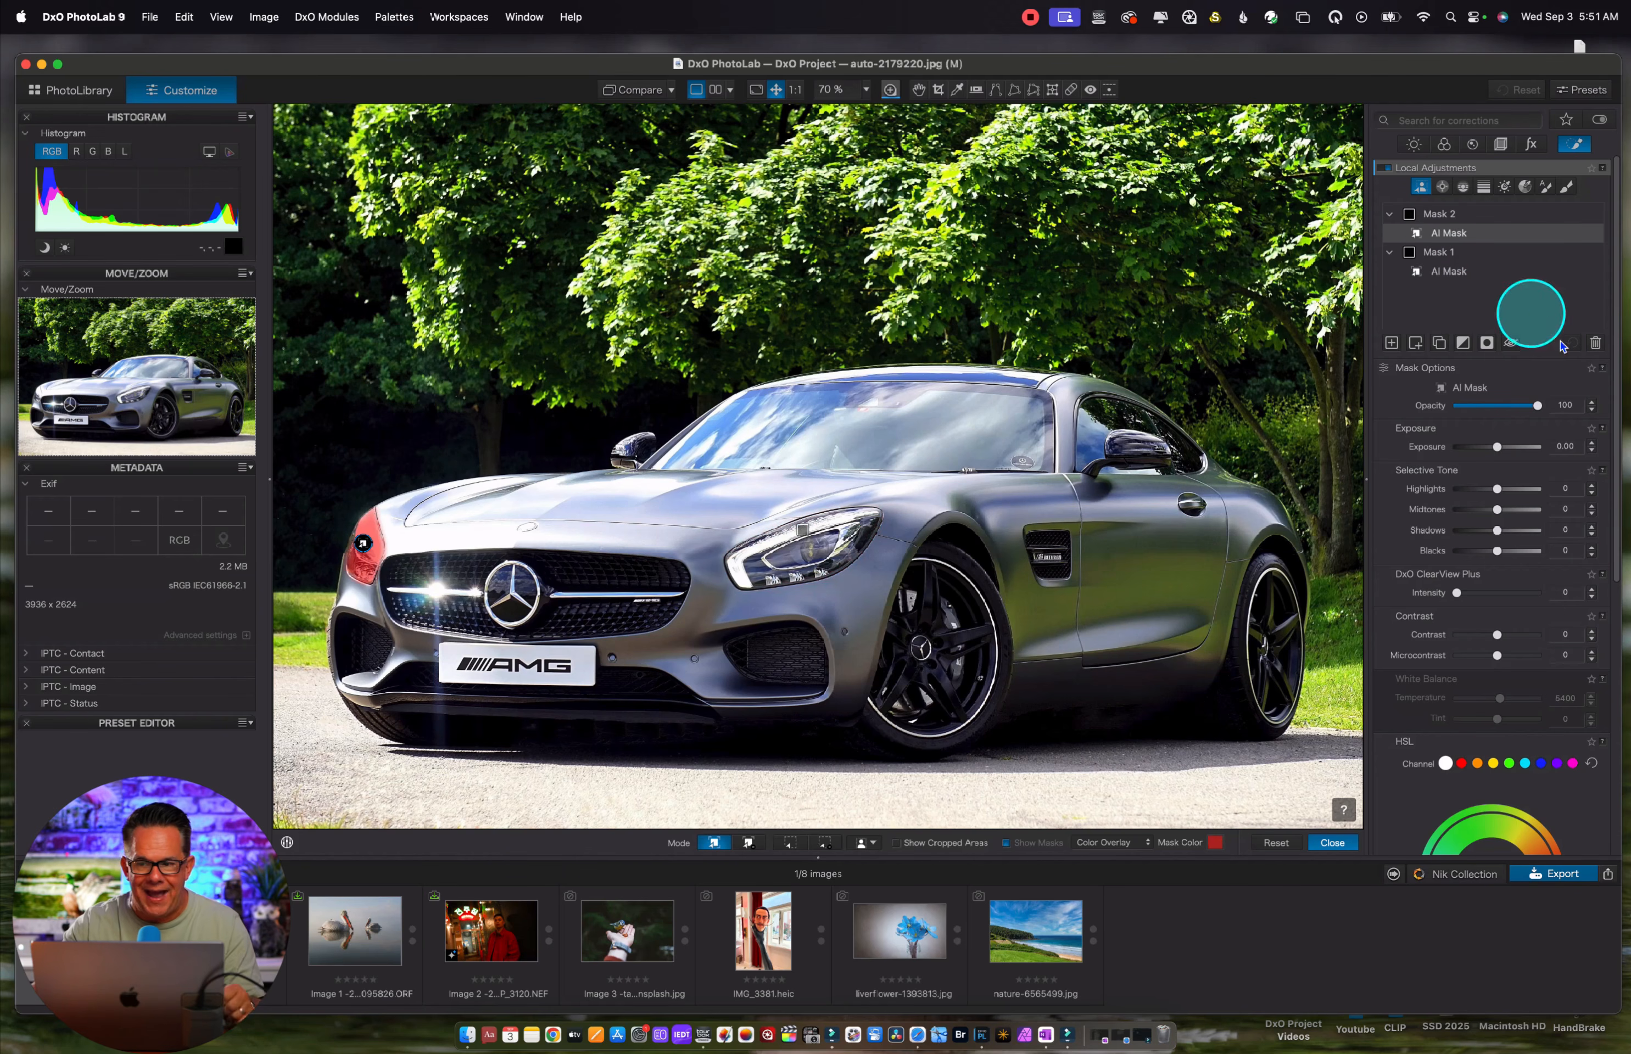
# Delete the far headlight's separate mask and add that headlight as an AI sub-mask within Mask 1
pyautogui.click(1595, 344)
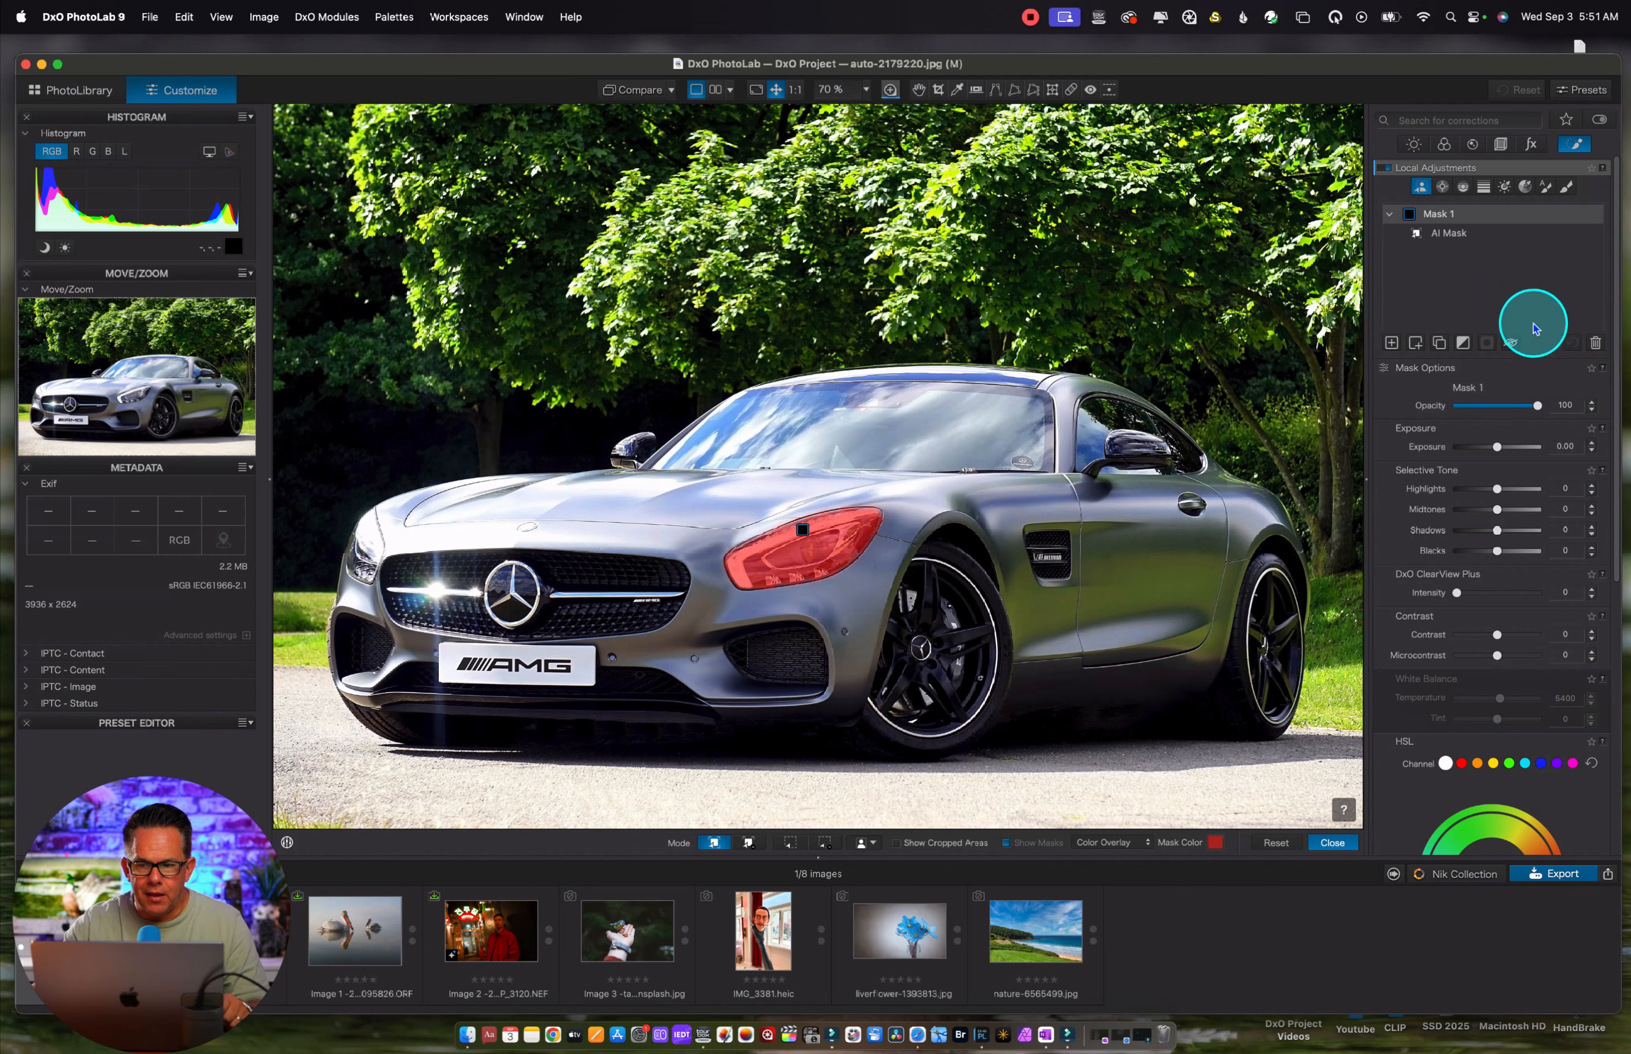
pyautogui.click(1443, 233)
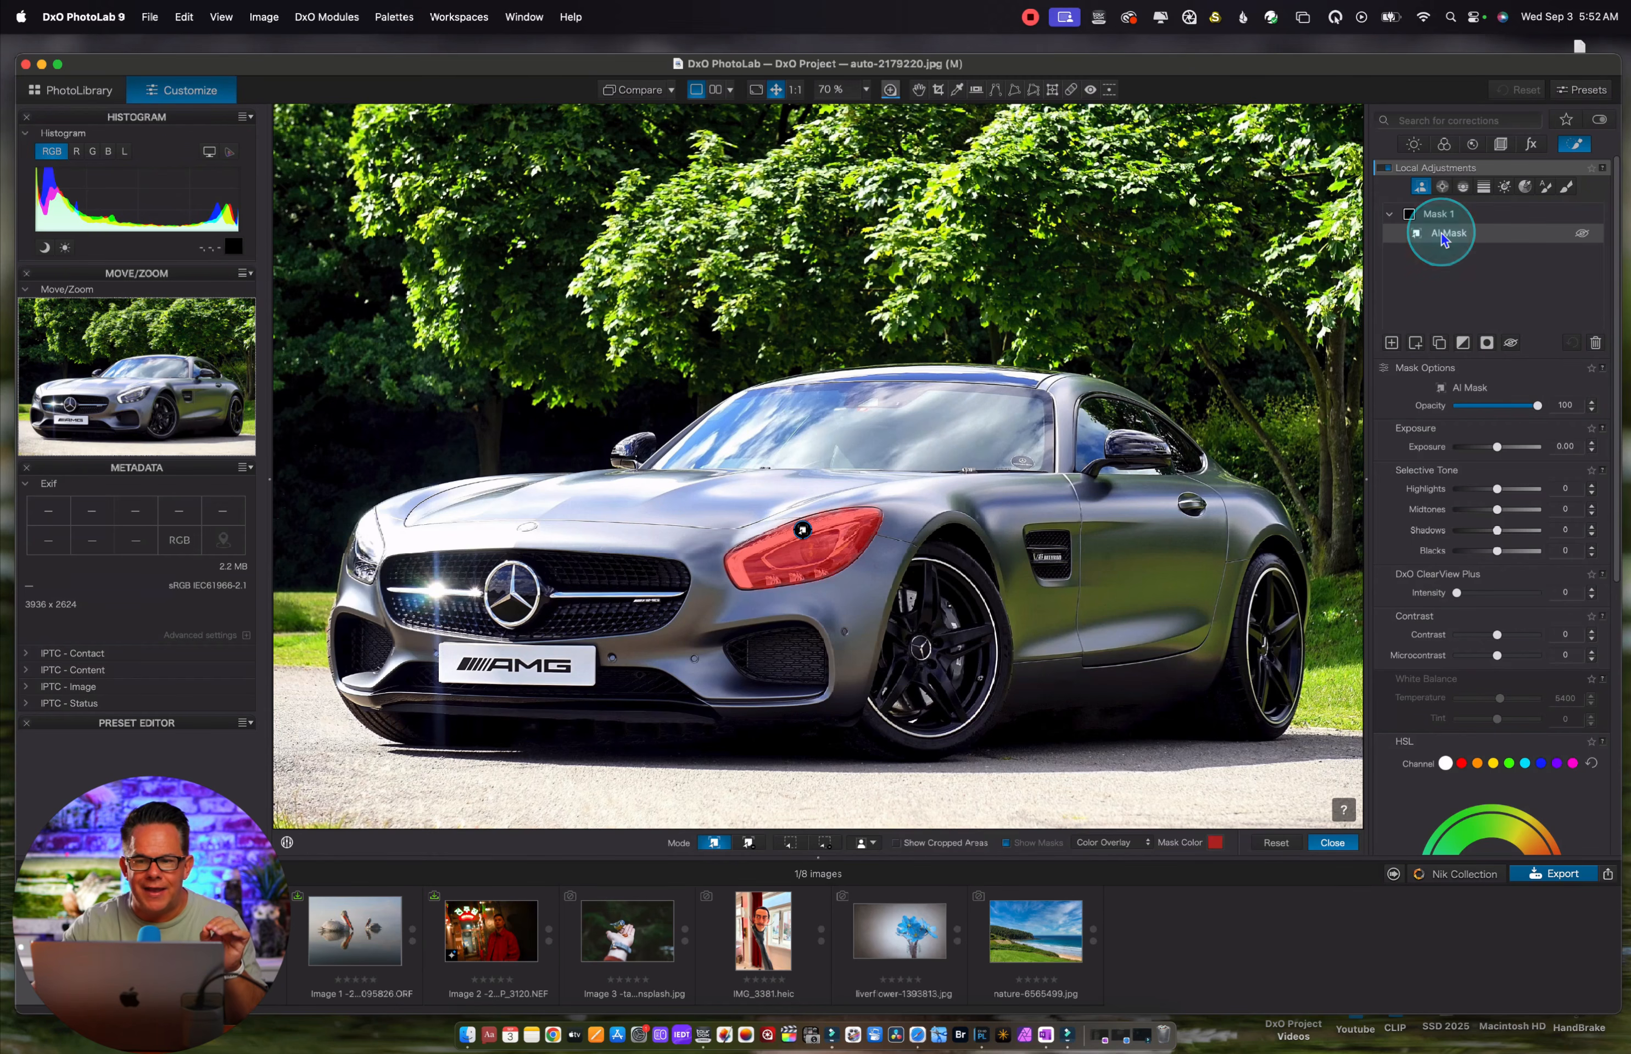
pyautogui.moveTo(1440, 162)
pyautogui.click(1454, 304)
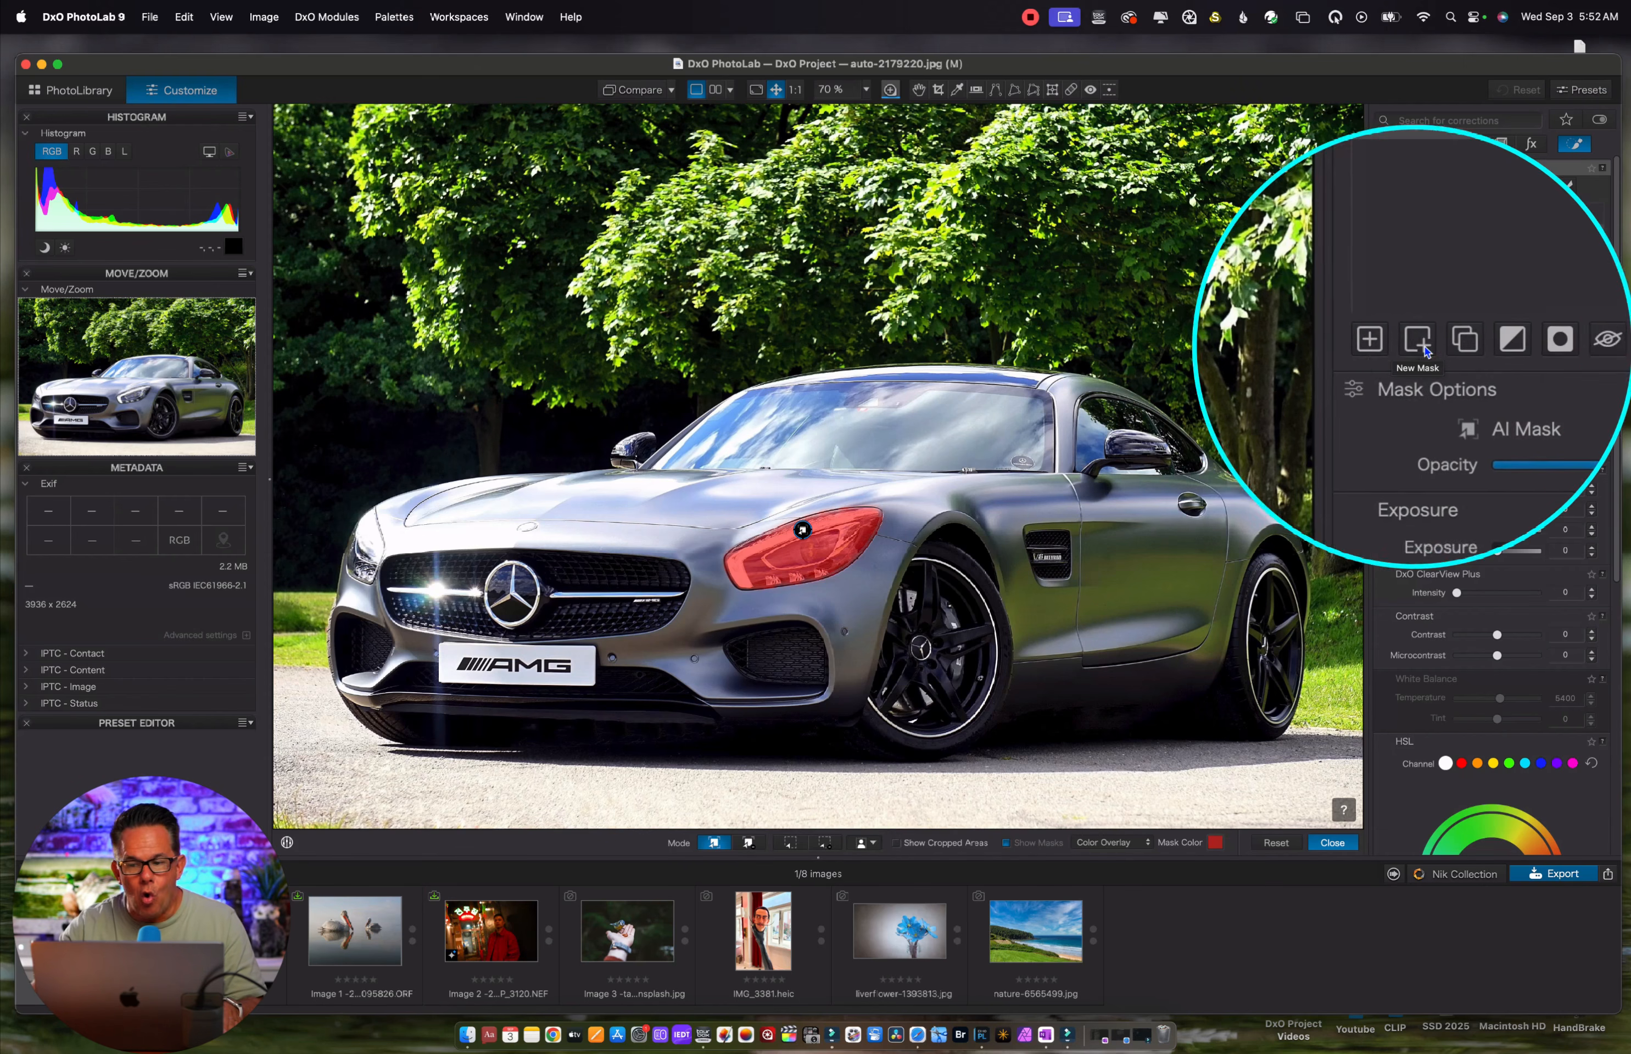
pyautogui.click(1415, 344)
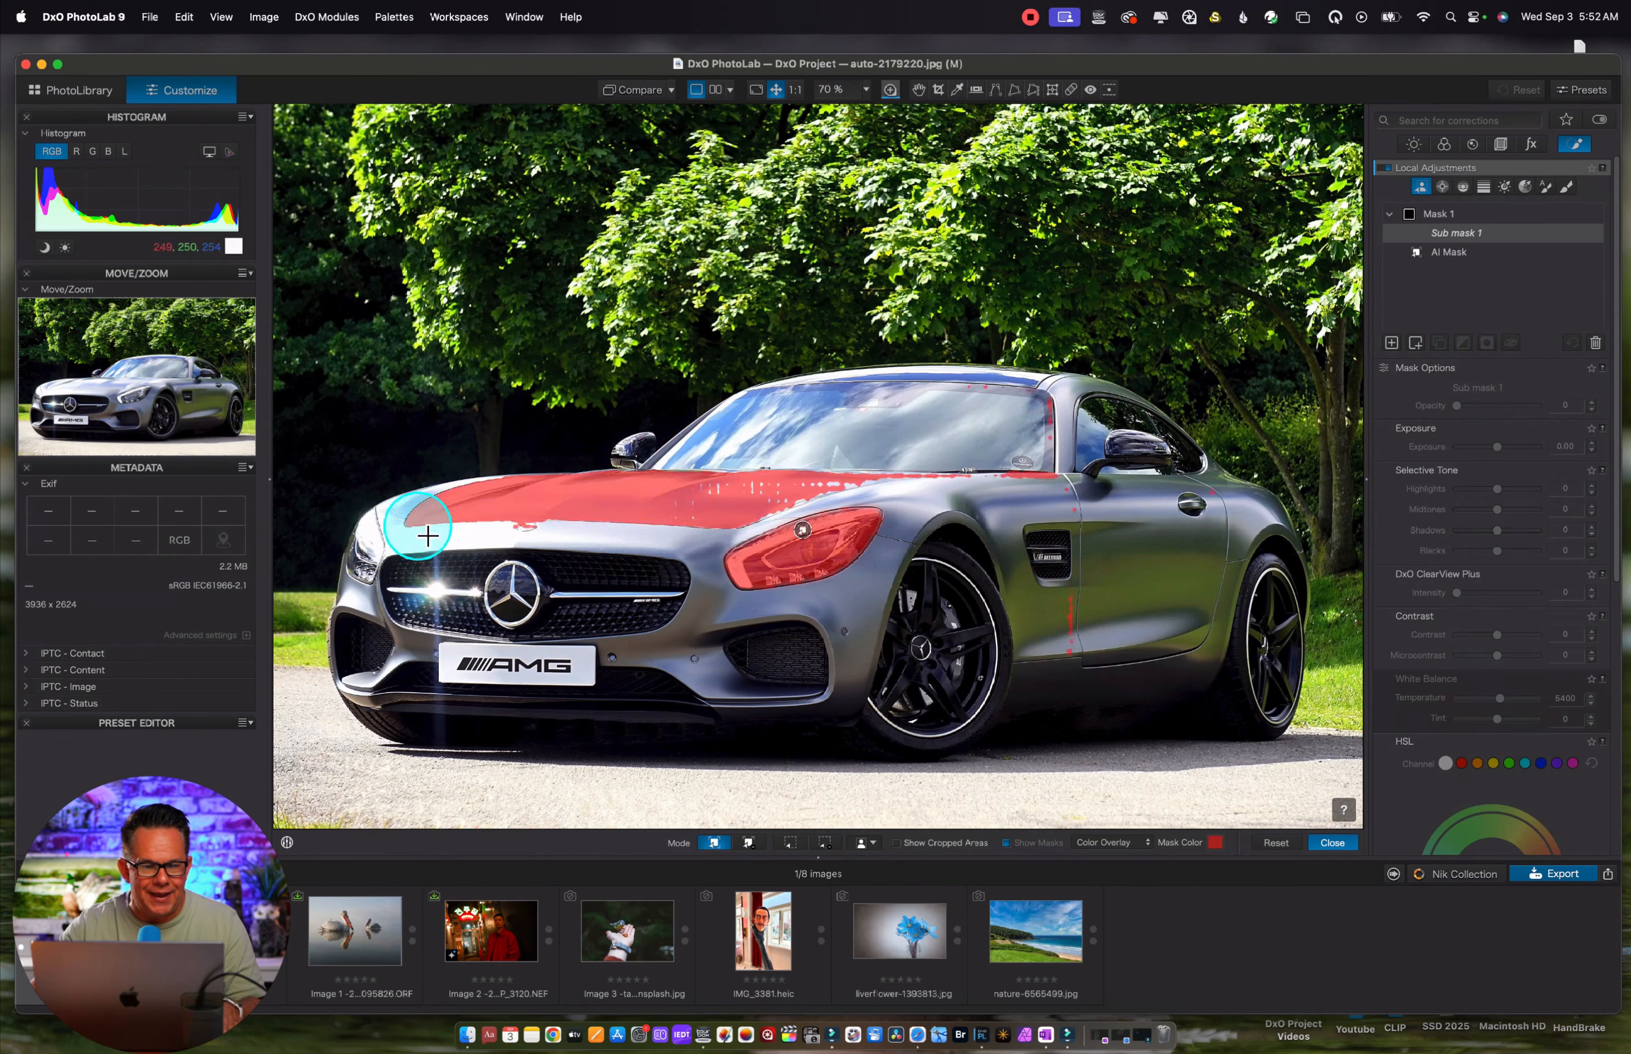
pyautogui.click(368, 563)
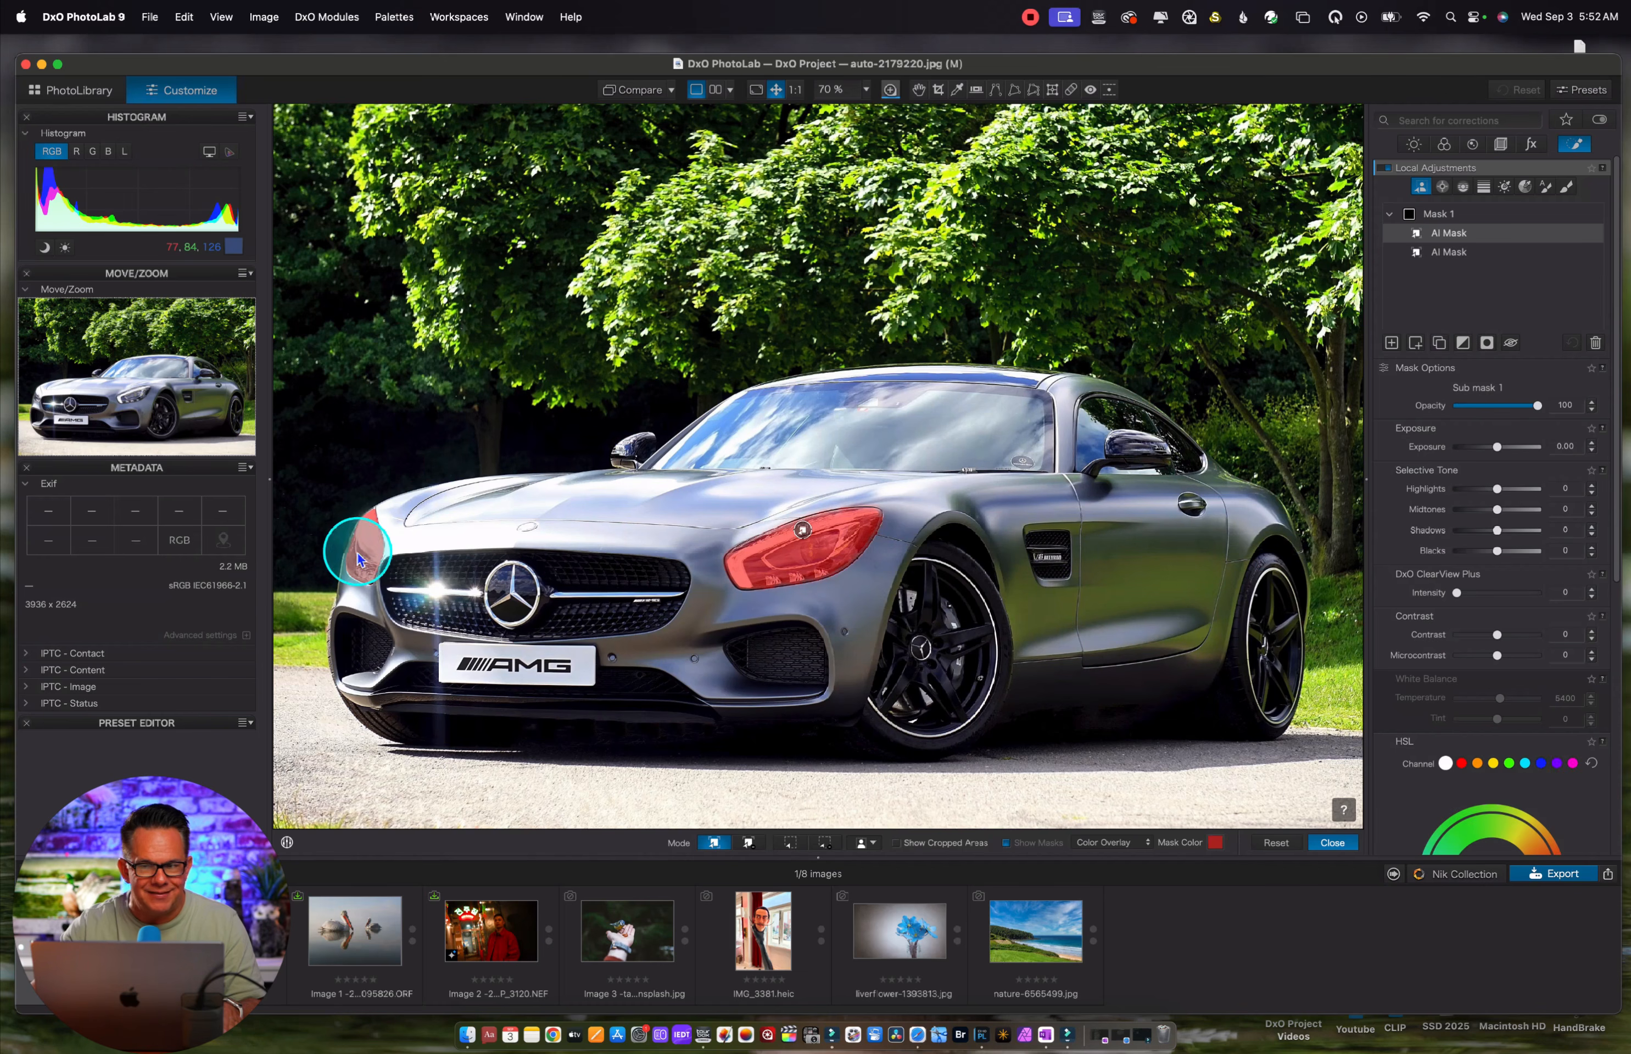
# Raise the exposure of the headlights' mask to 2.70
pyautogui.click(1453, 251)
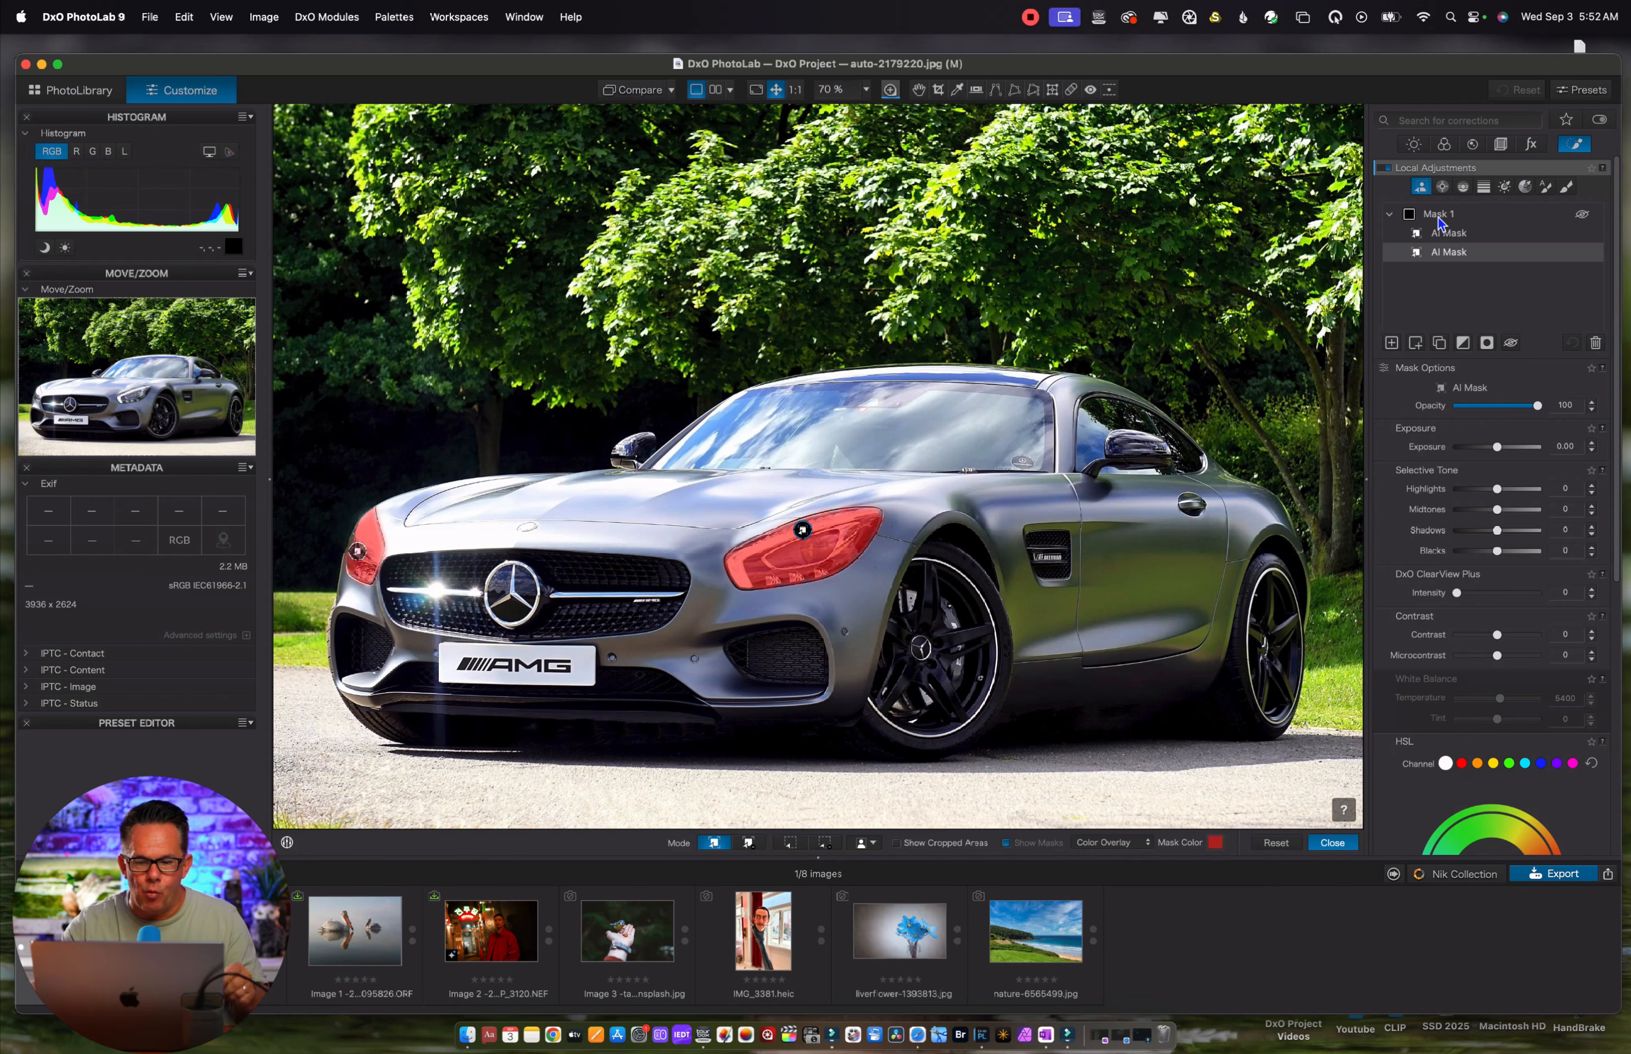
pyautogui.moveTo(1498, 447); pyautogui.dragTo(1527, 447)
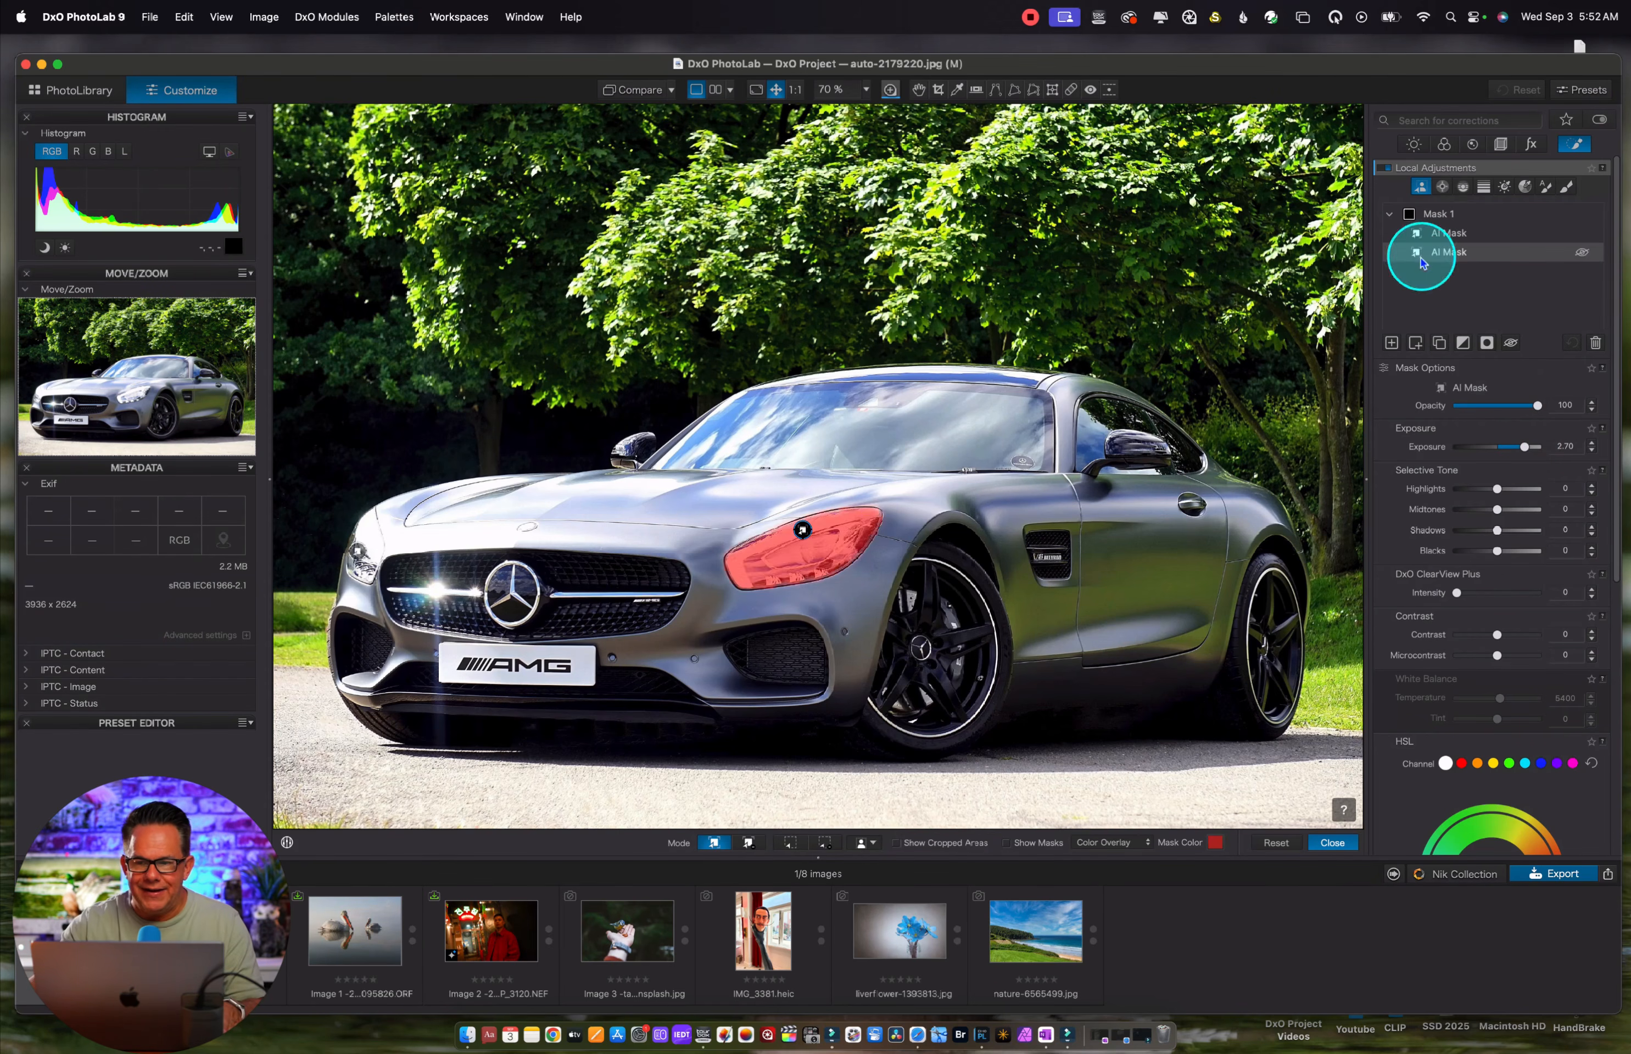
# Create new AI masks on the car's front wheel and a separate one on the rear wheel
pyautogui.click(1392, 343)
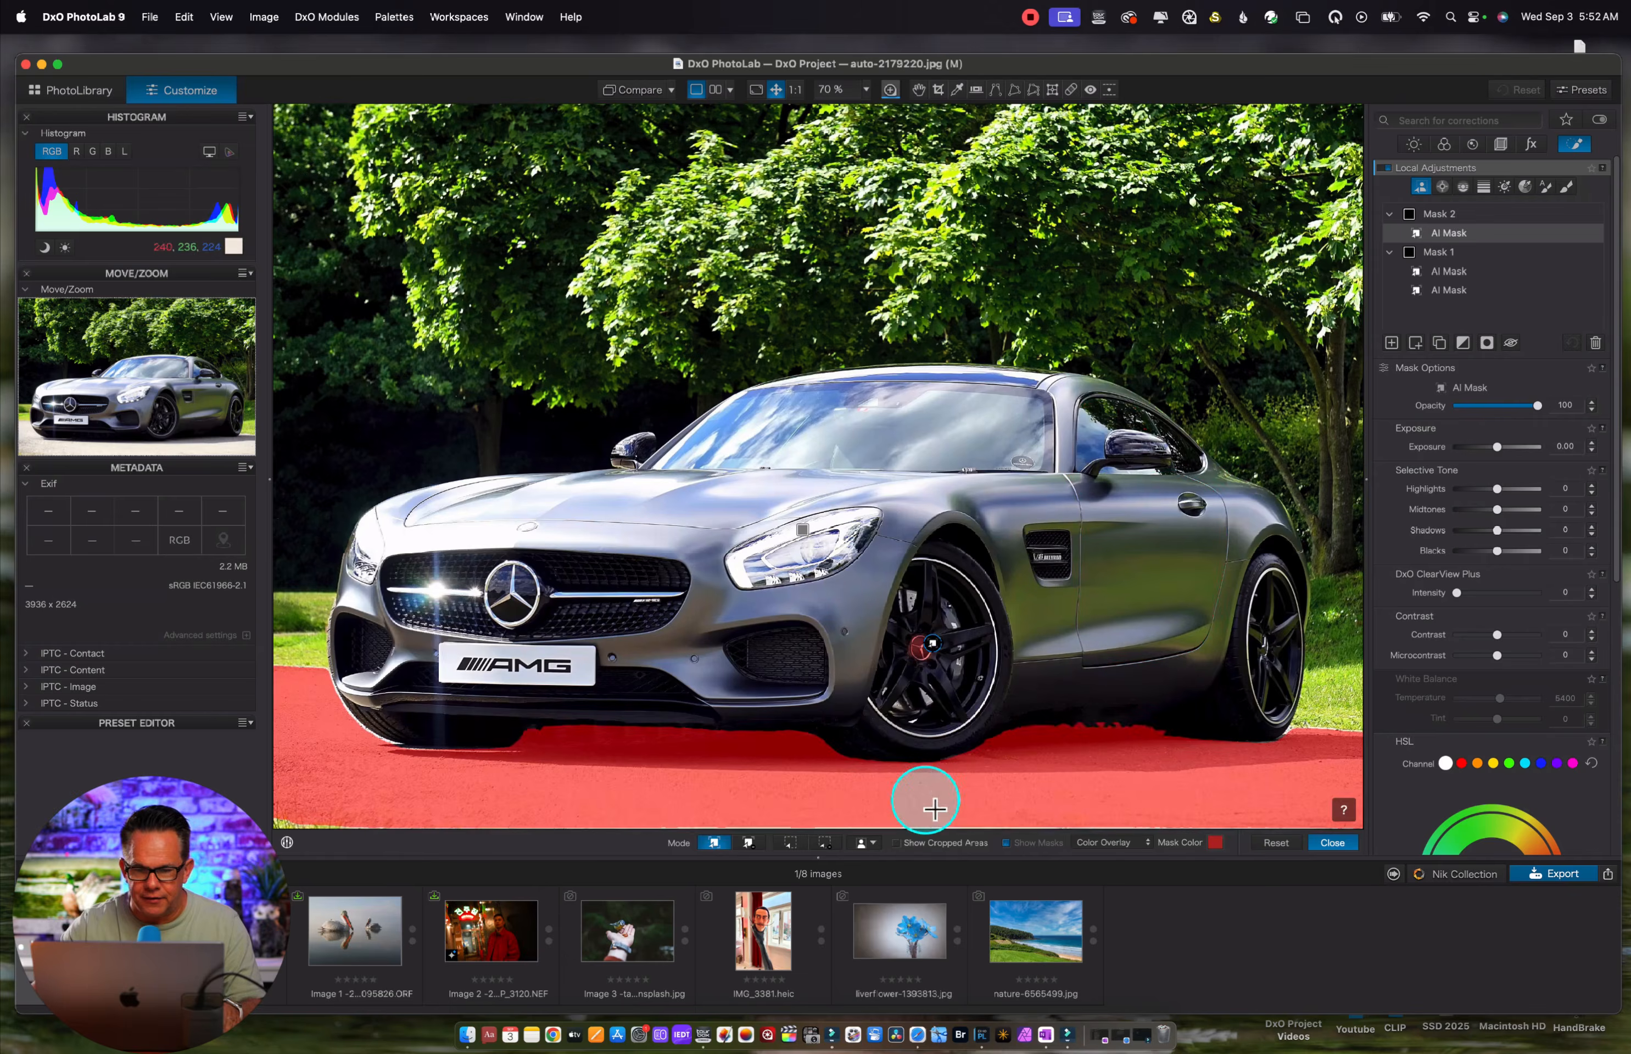
pyautogui.click(944, 650)
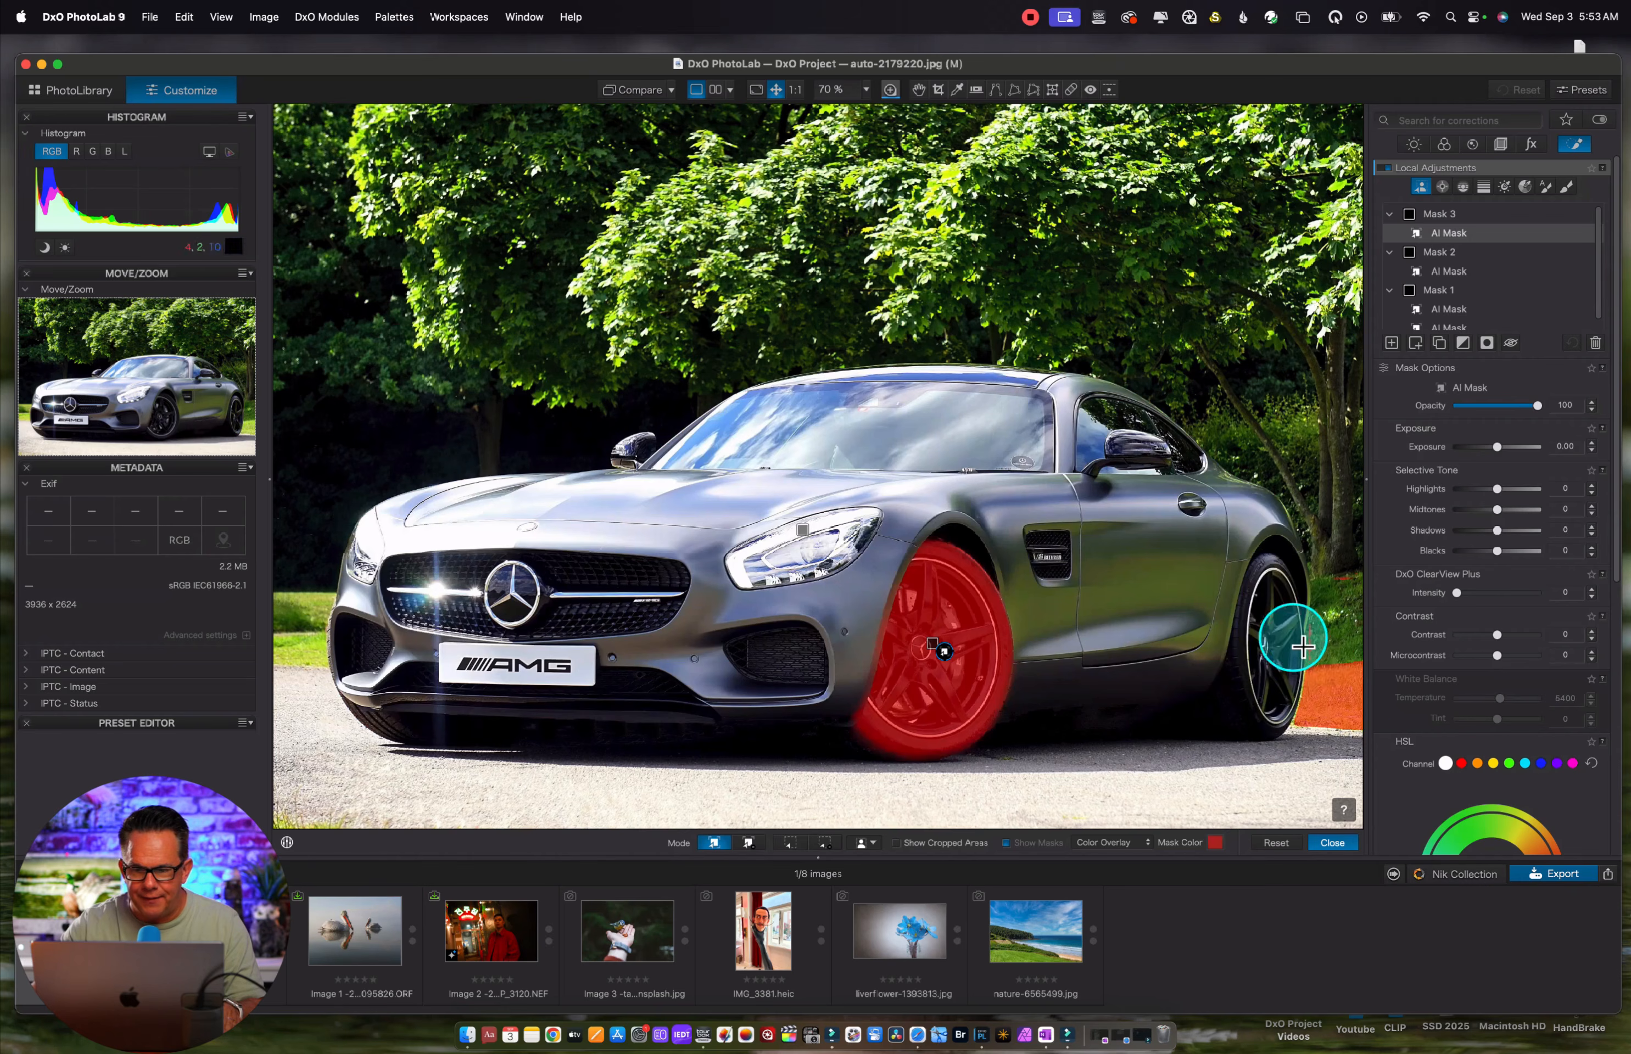
pyautogui.click(1280, 636)
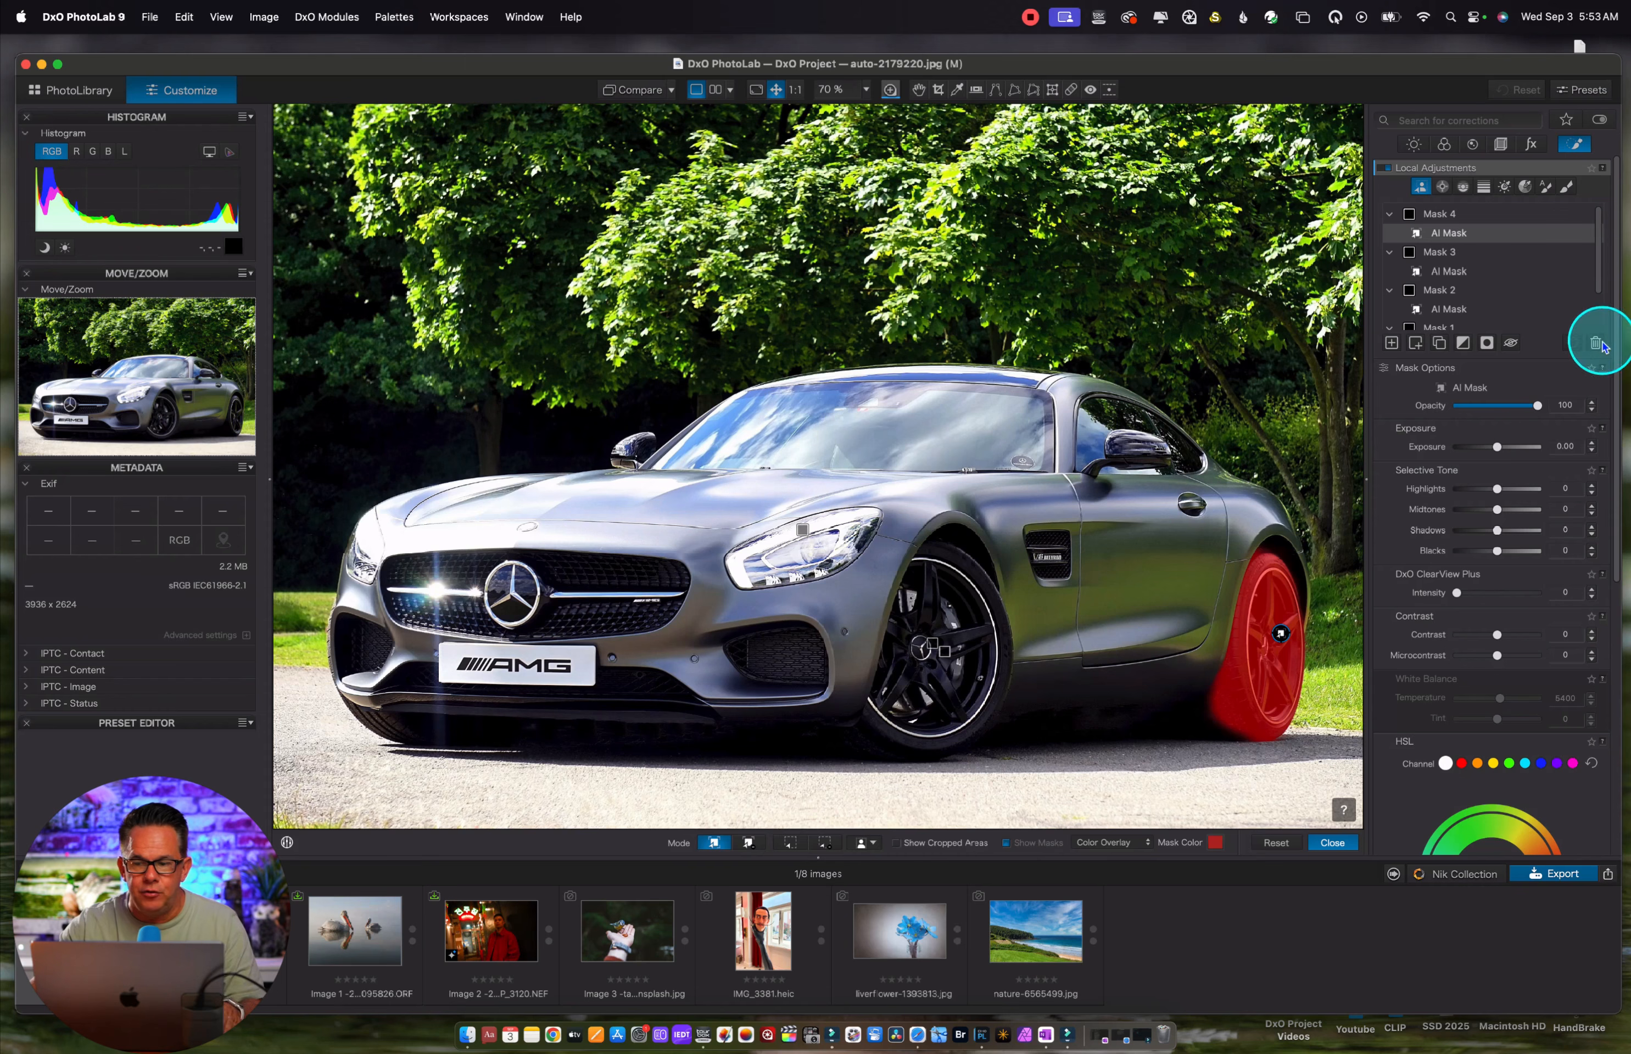
# Delete the rear wheel's separate mask and add the rear wheel as an AI sub-mask of the front wheel's mask
pyautogui.click(1596, 343)
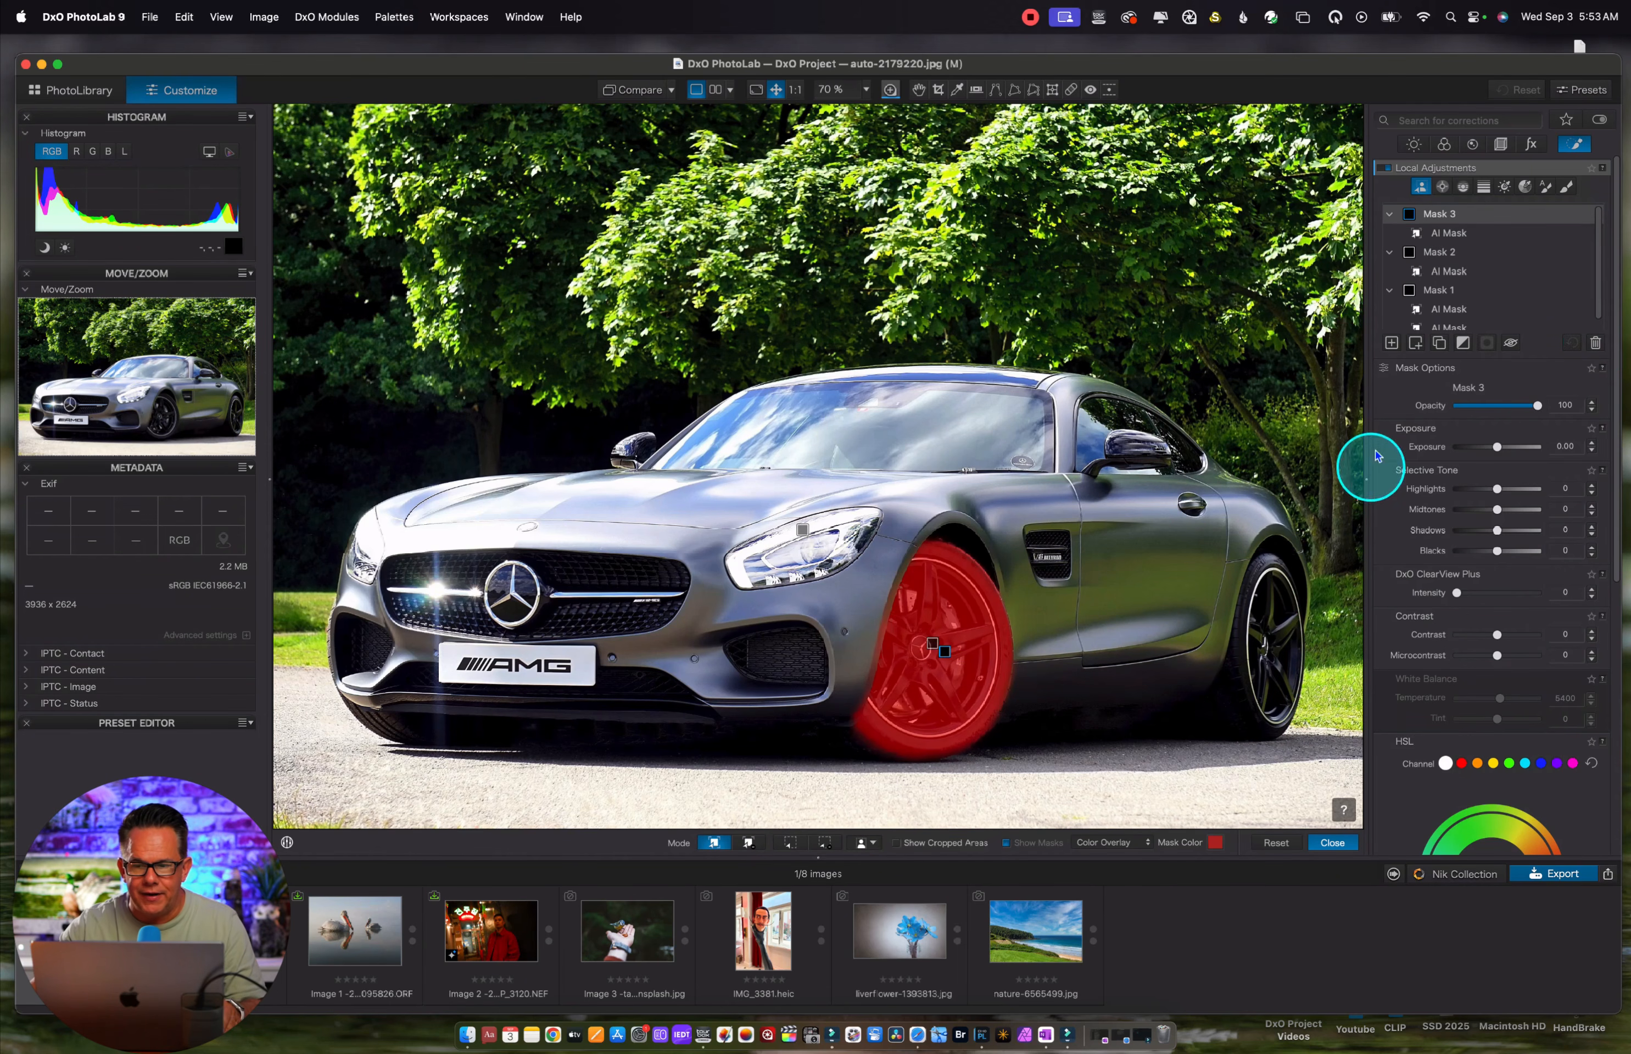
pyautogui.click(1415, 343)
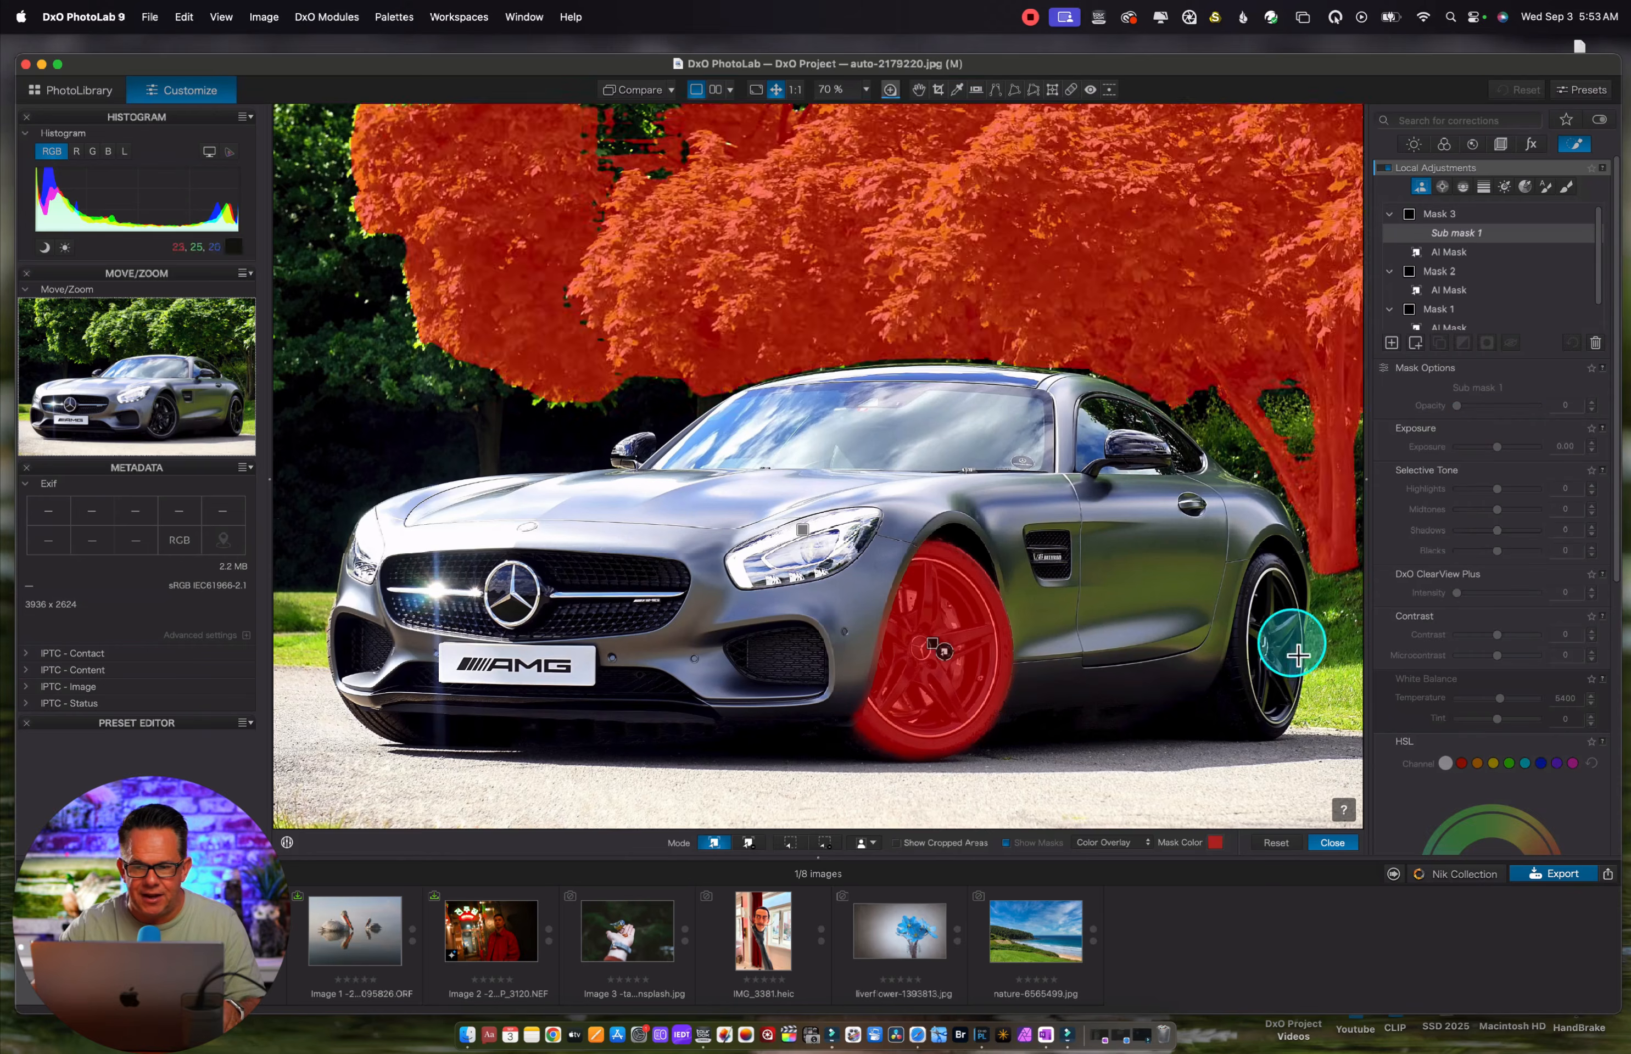
pyautogui.click(1263, 637)
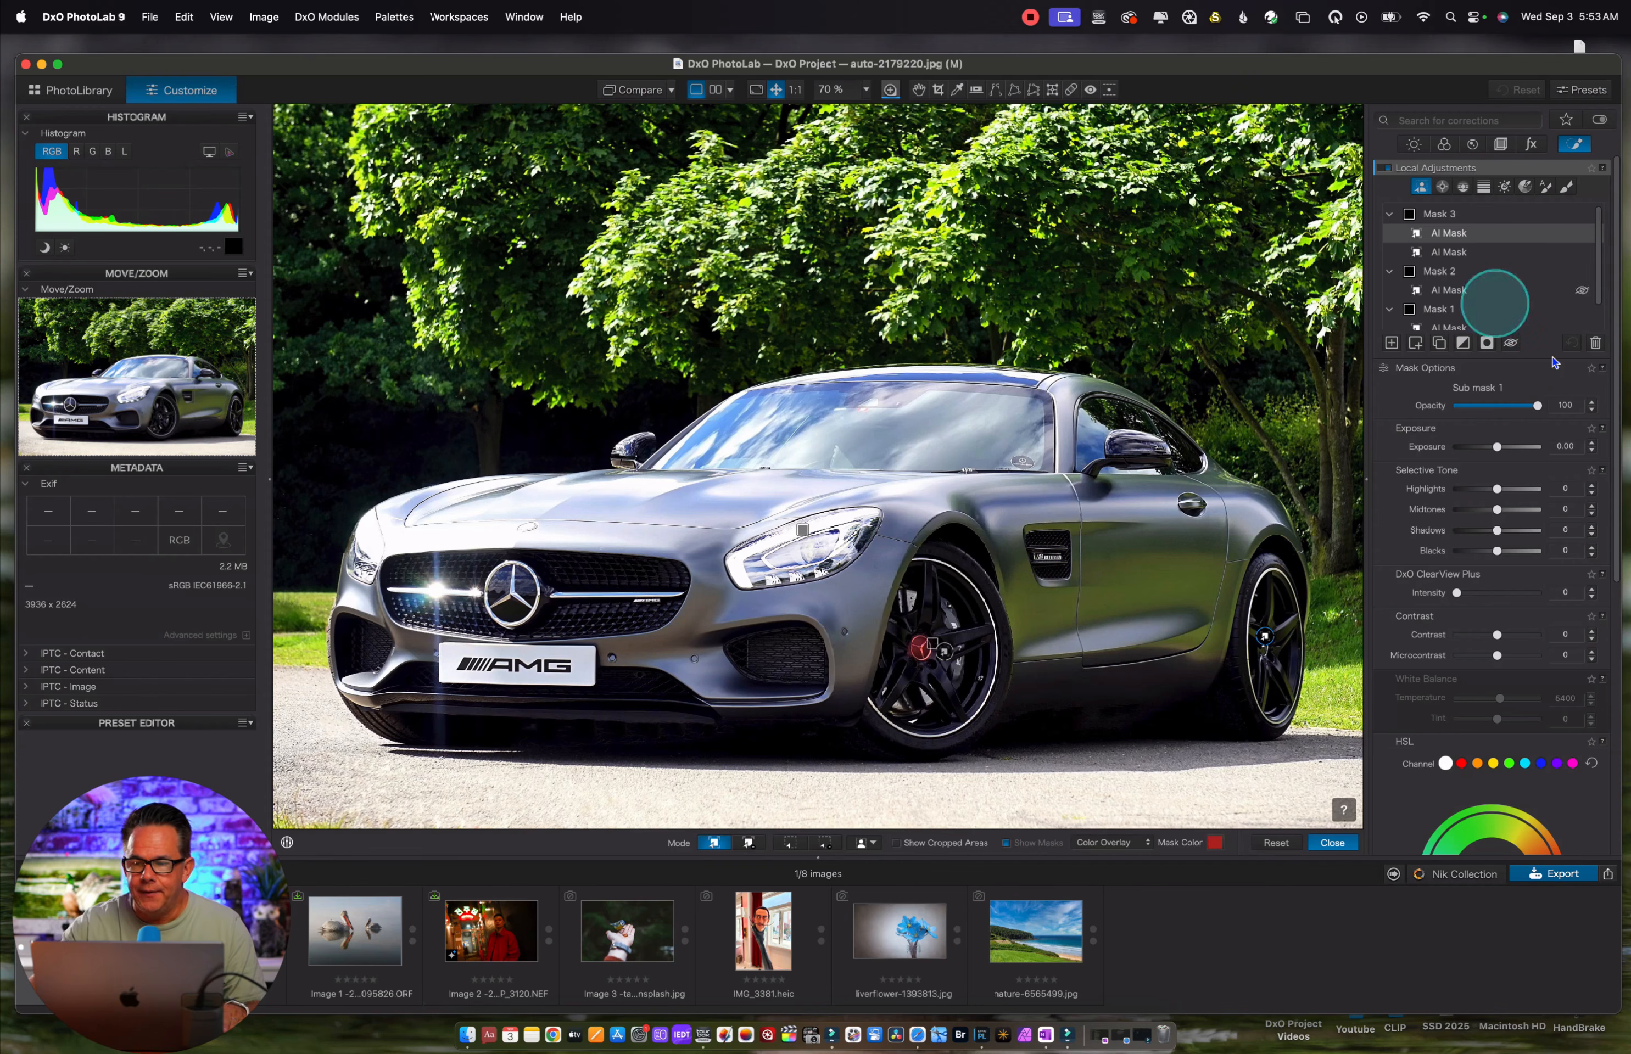
# Delete all the local adjustment masks from the car photo
pyautogui.click(1594, 342)
pyautogui.click(1595, 343)
pyautogui.click(1594, 343)
pyautogui.click(1595, 343)
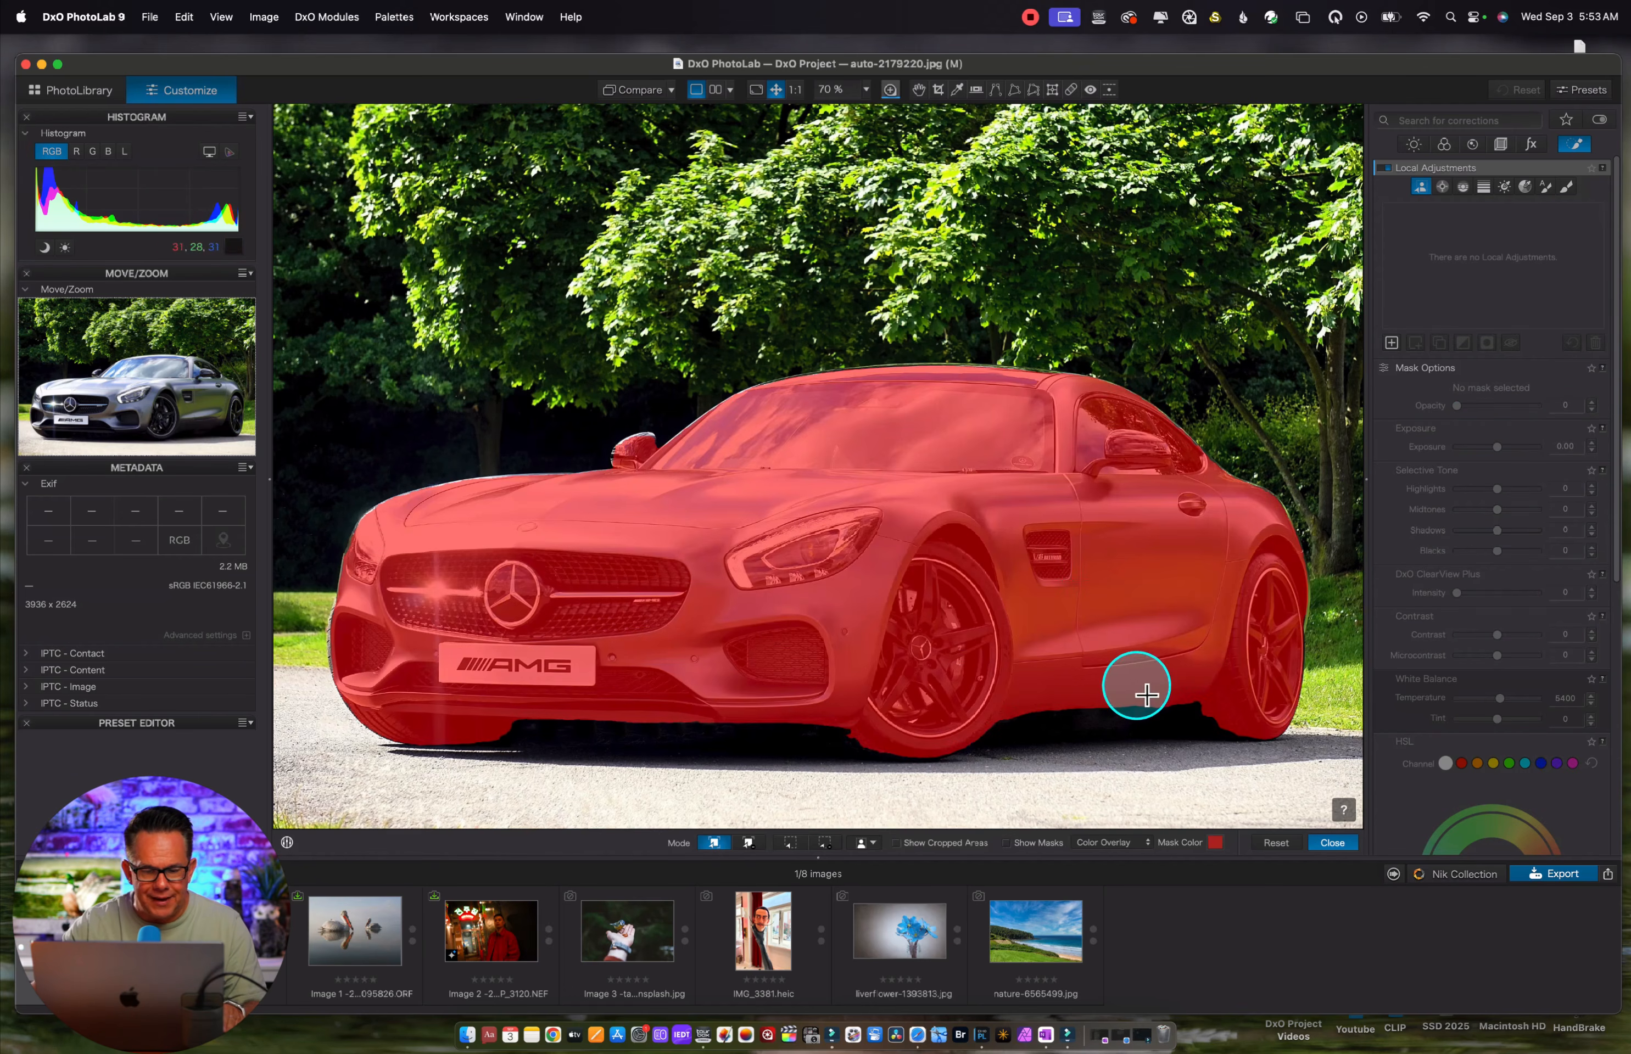
# Open liverflower-1393813.jpg and create the predefined Flowers AI mask on it
pyautogui.click(900, 931)
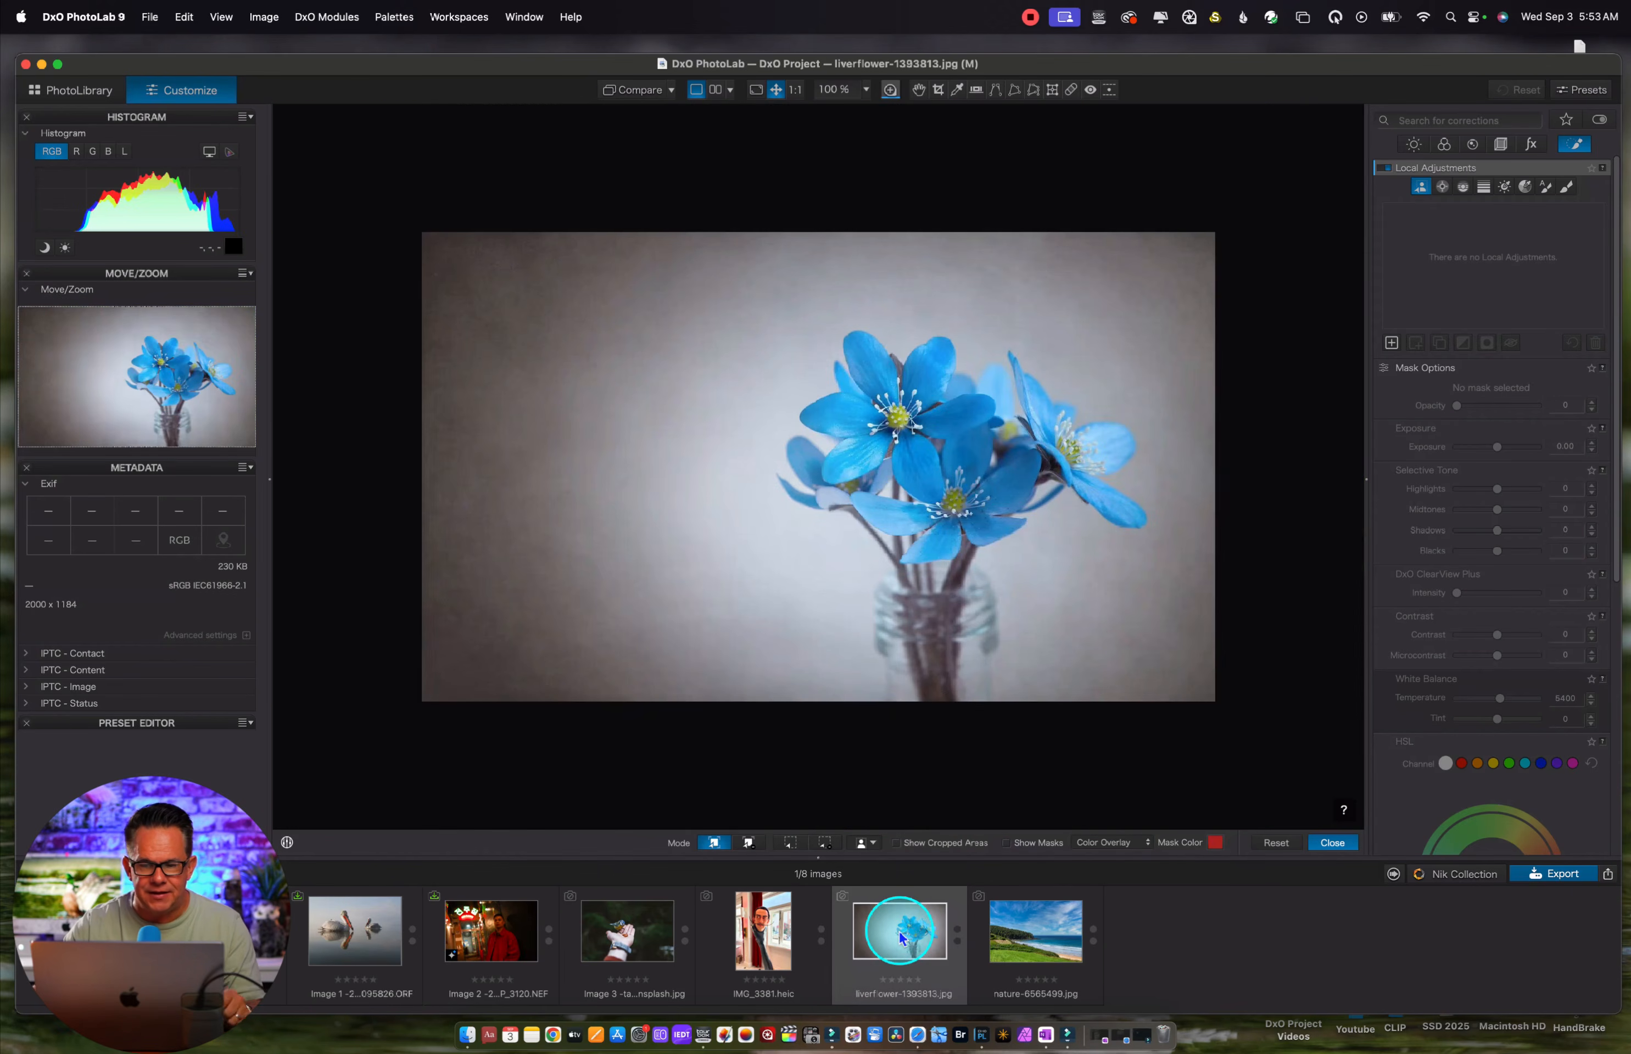
pyautogui.click(873, 848)
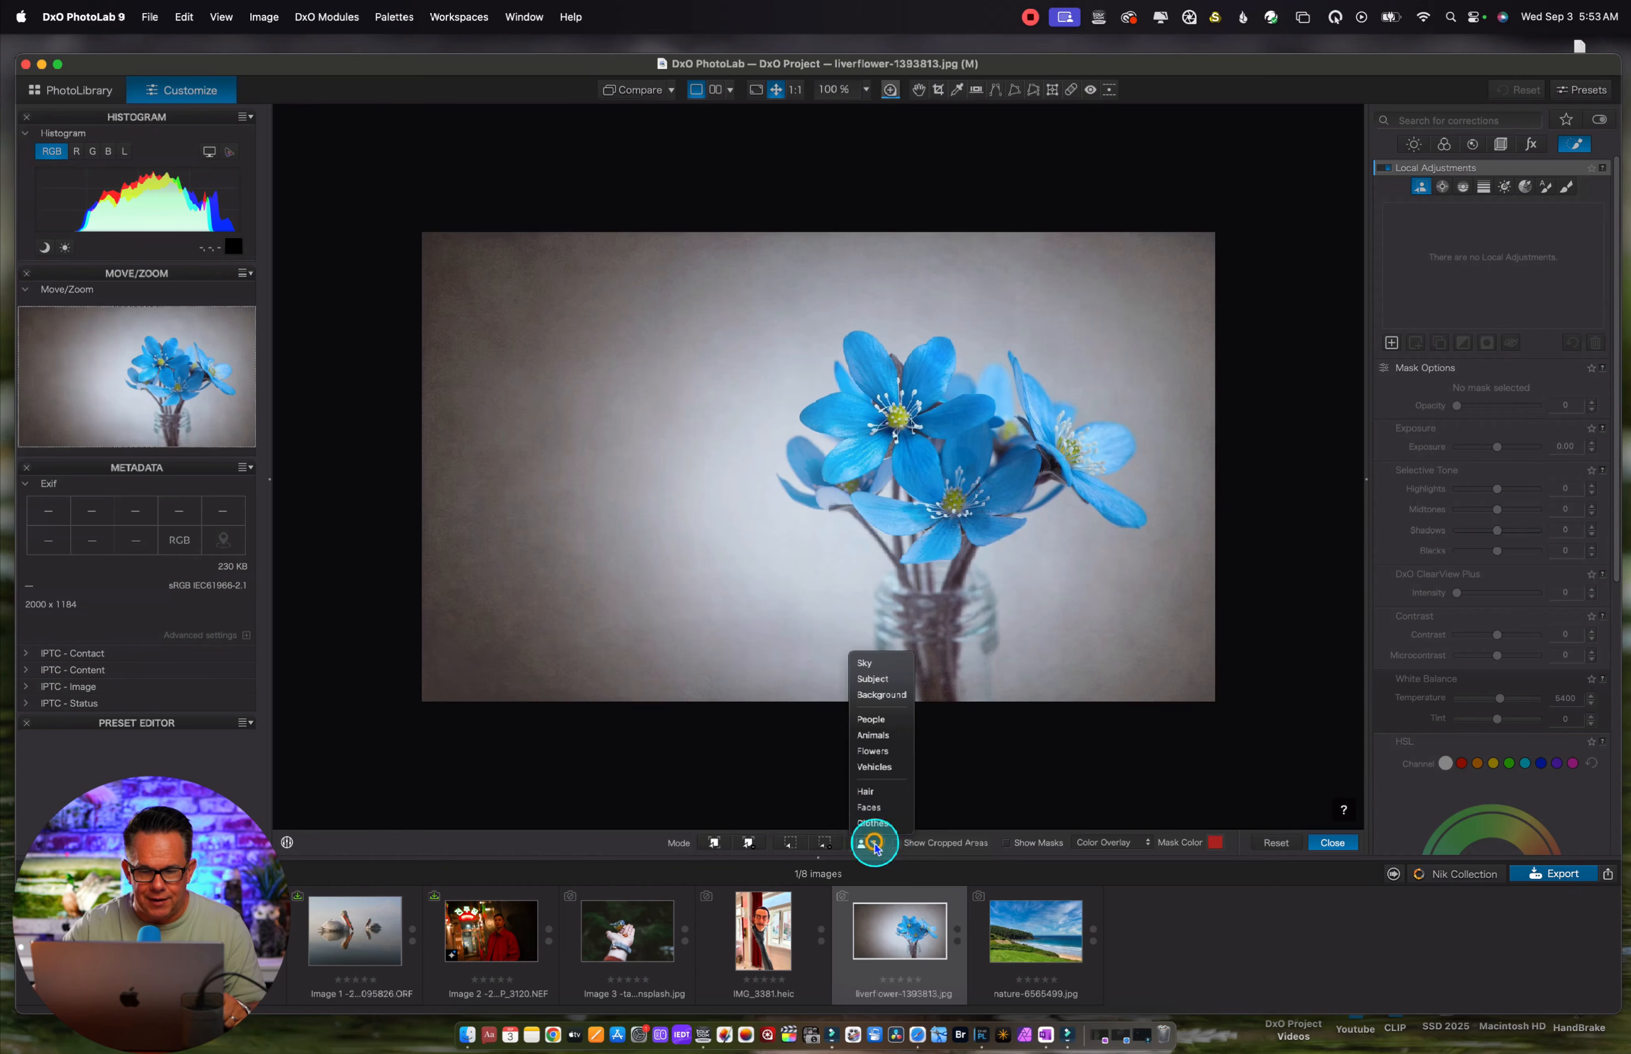
pyautogui.click(872, 751)
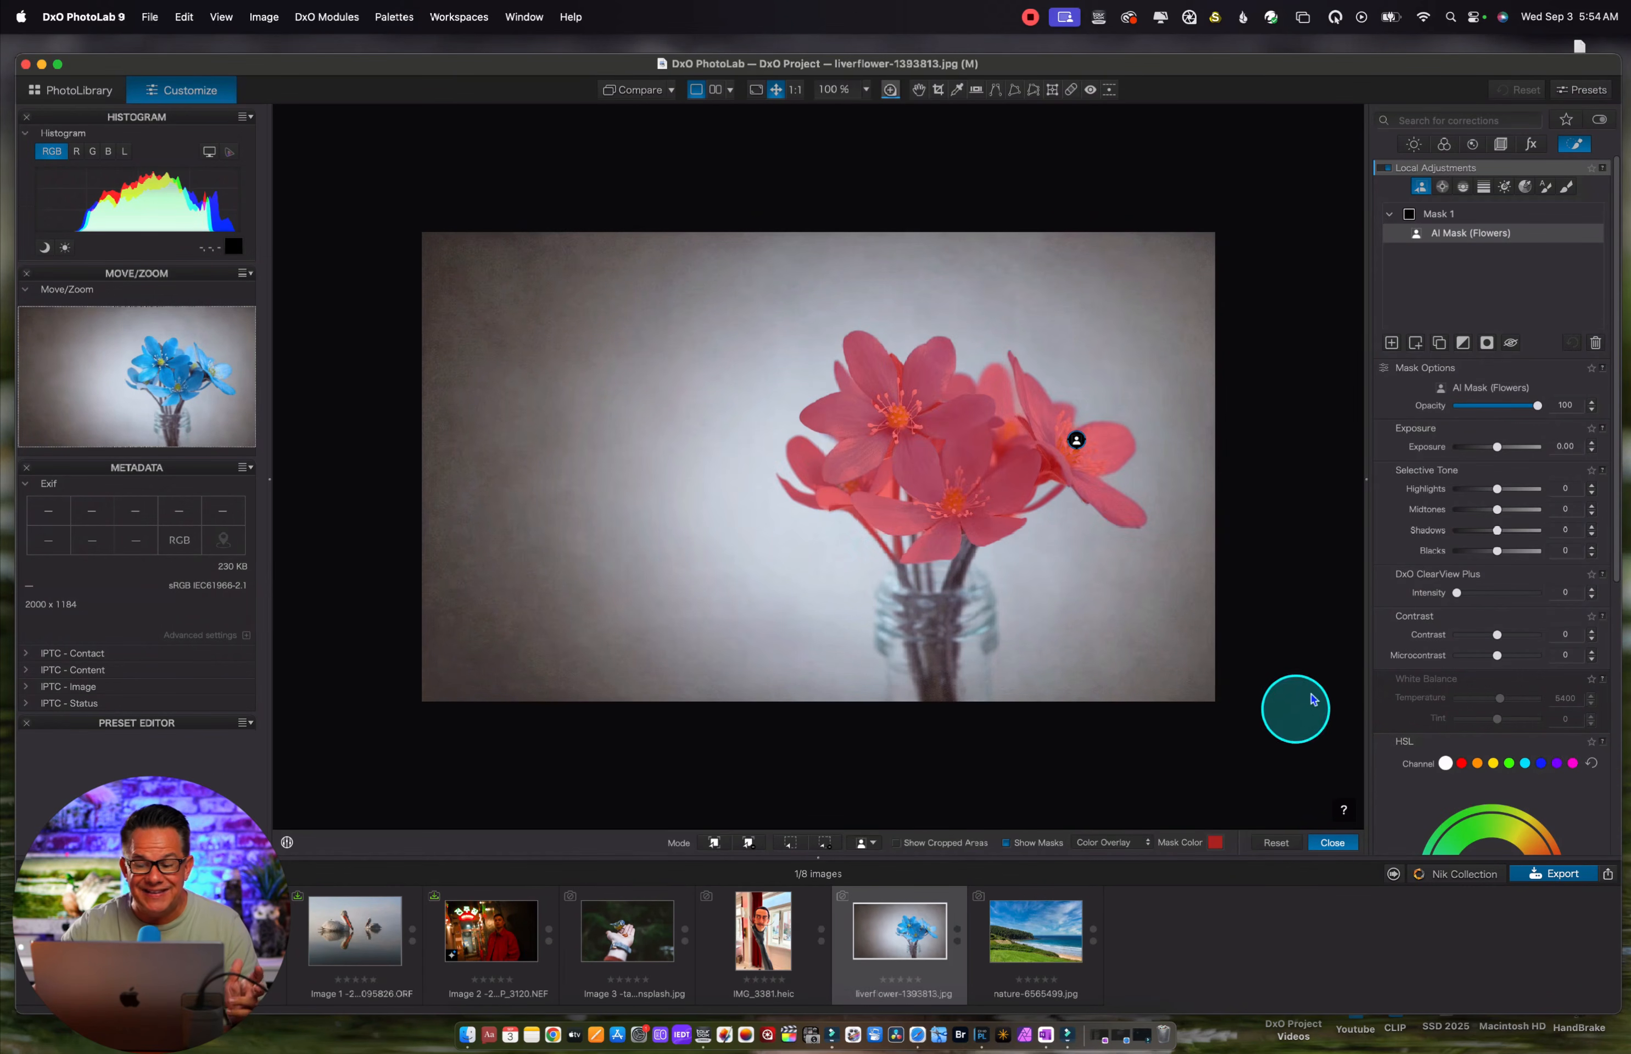
# Shift the hue of the masked flowers from blue to magenta-pink with the mask's HSL color wheel
pyautogui.scroll(-6, 1449, 634)
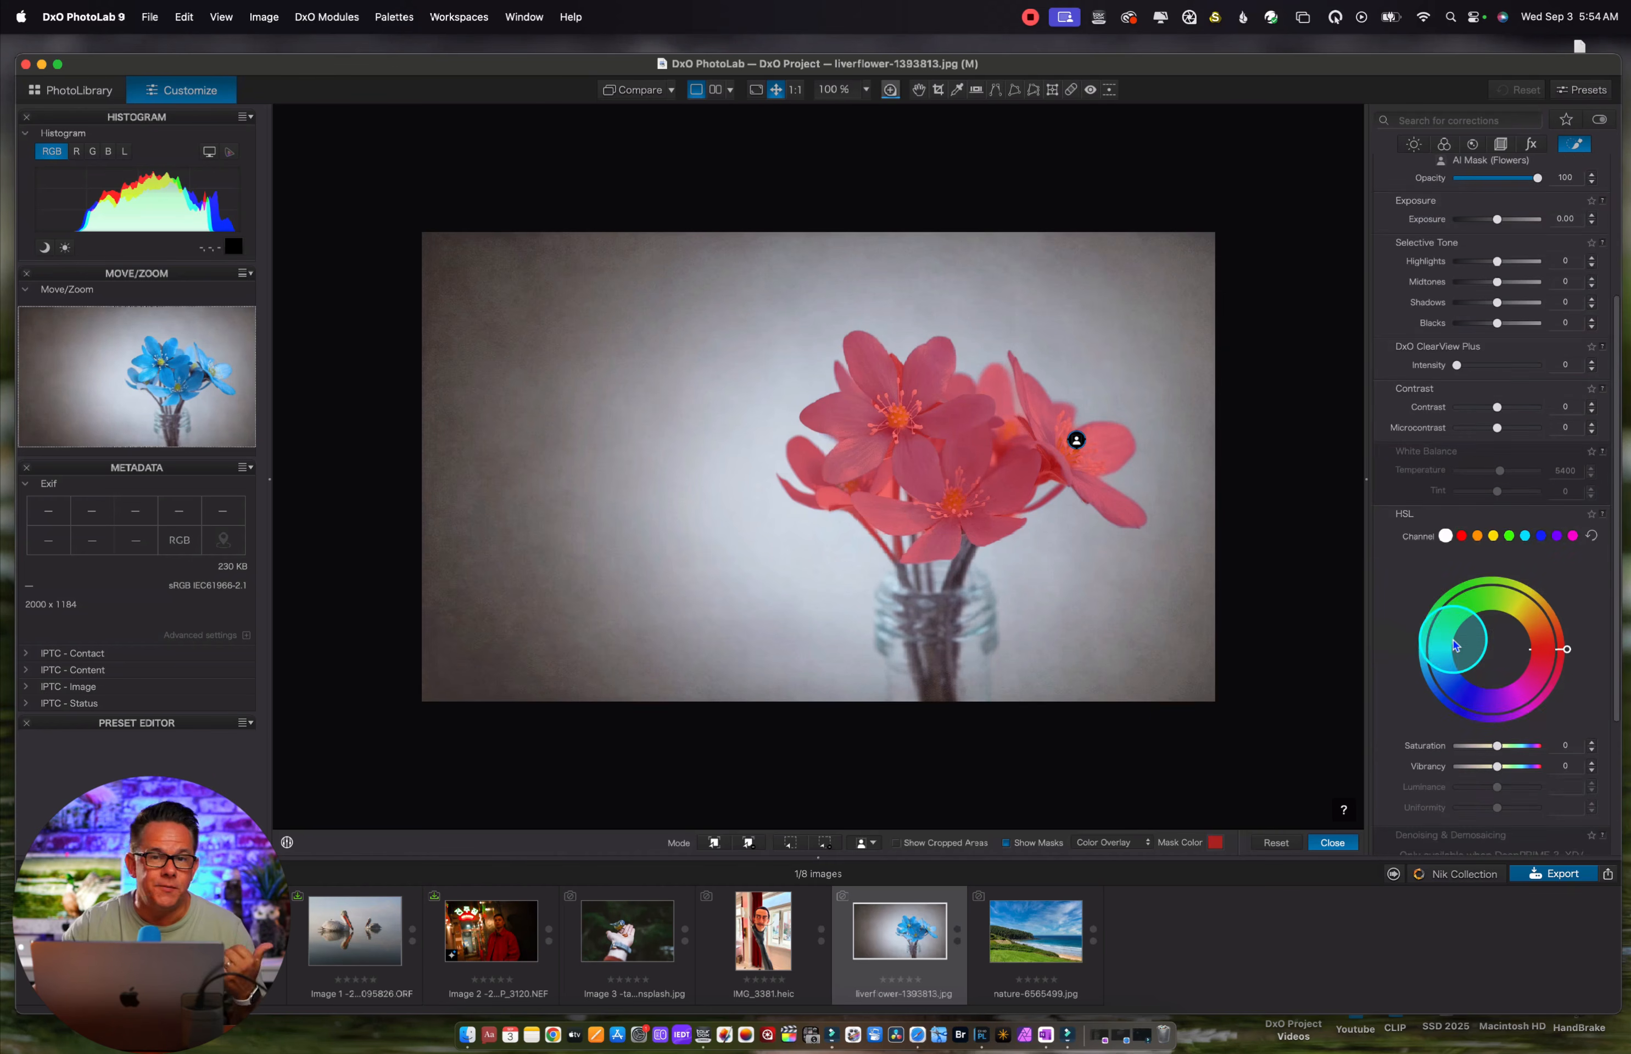
pyautogui.scroll(-2, 1456, 644)
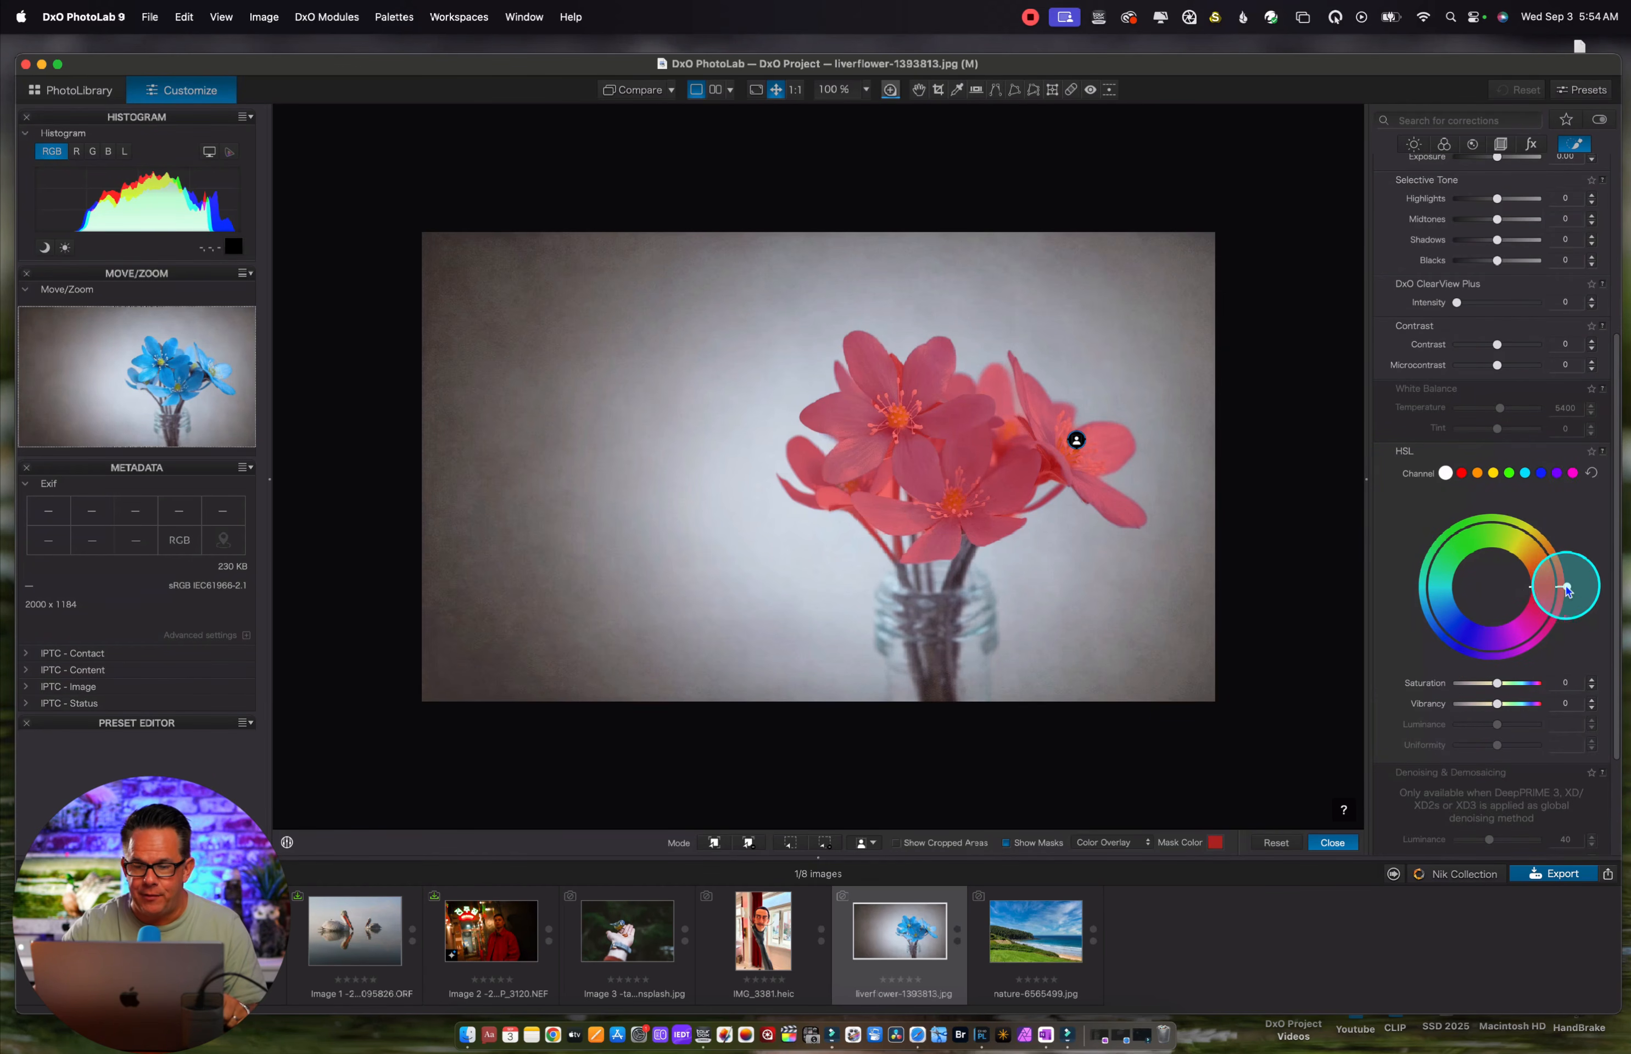
pyautogui.moveTo(1569, 591)
pyautogui.mouseDown()
pyautogui.moveTo(1542, 646)
pyautogui.moveTo(1476, 666)
pyautogui.moveTo(1413, 639)
pyautogui.moveTo(1395, 571)
pyautogui.moveTo(1421, 659)
pyautogui.moveTo(1503, 675)
pyautogui.mouseUp()
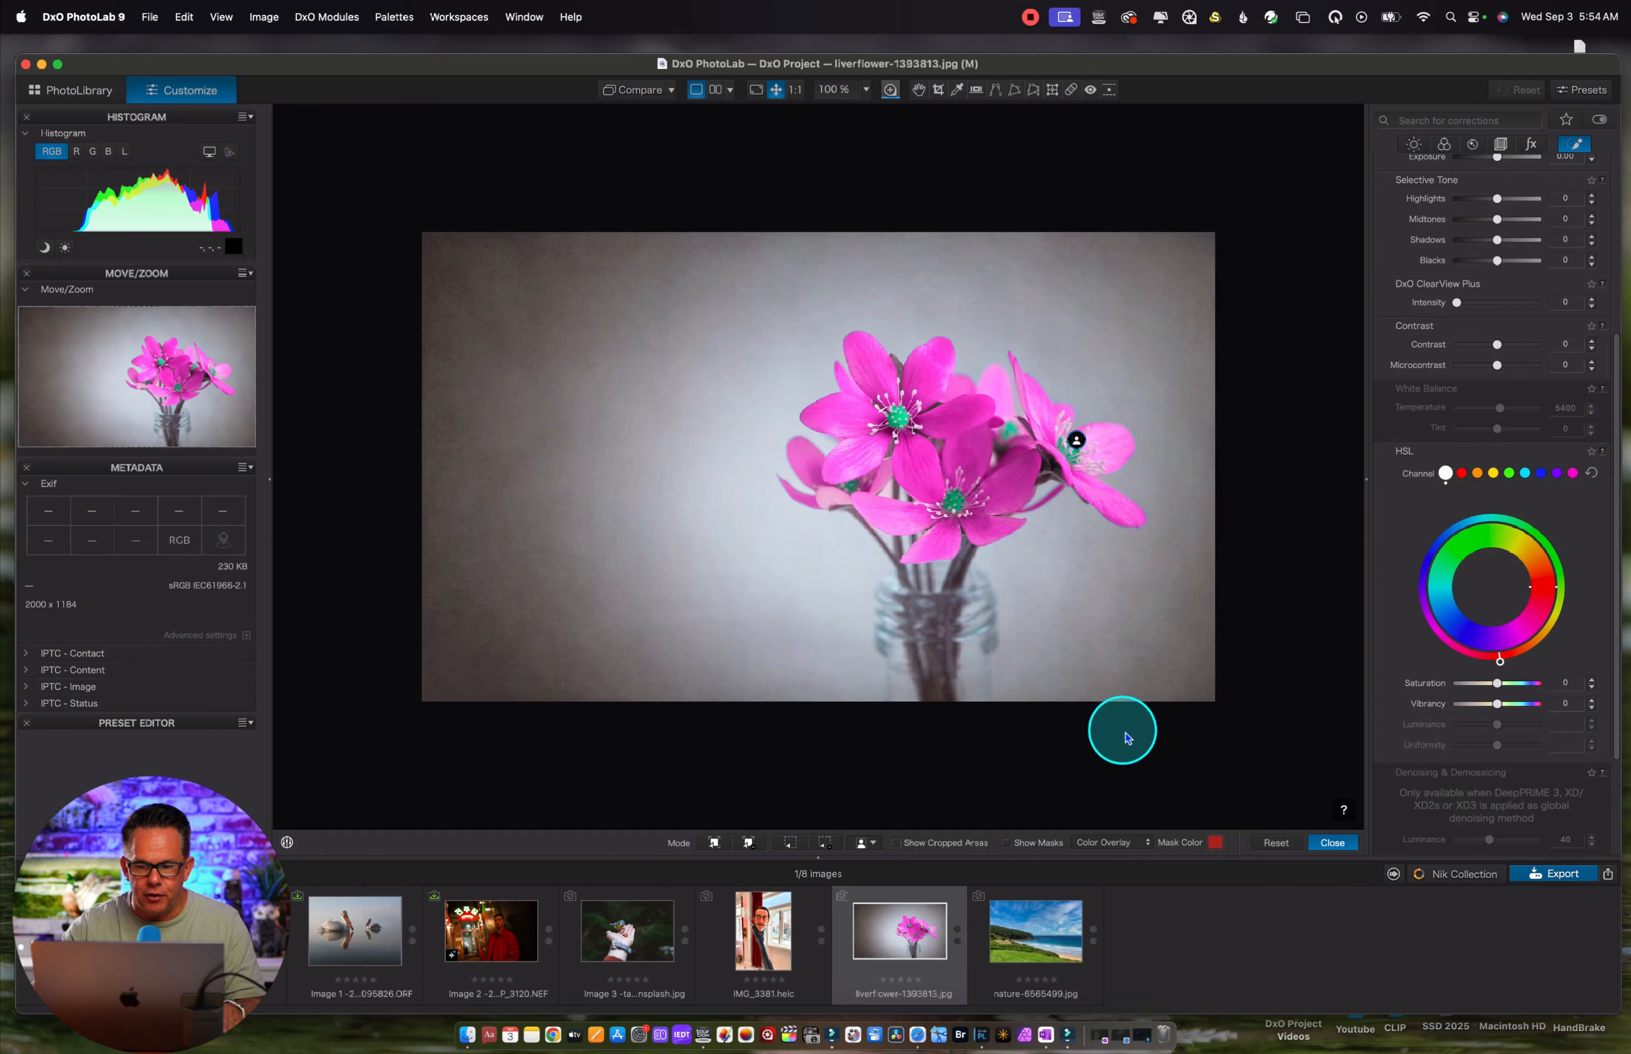
# Open the photo of the bird on a hand, try an Add a selection AI mask on the bird, and delete that mask
pyautogui.click(634, 933)
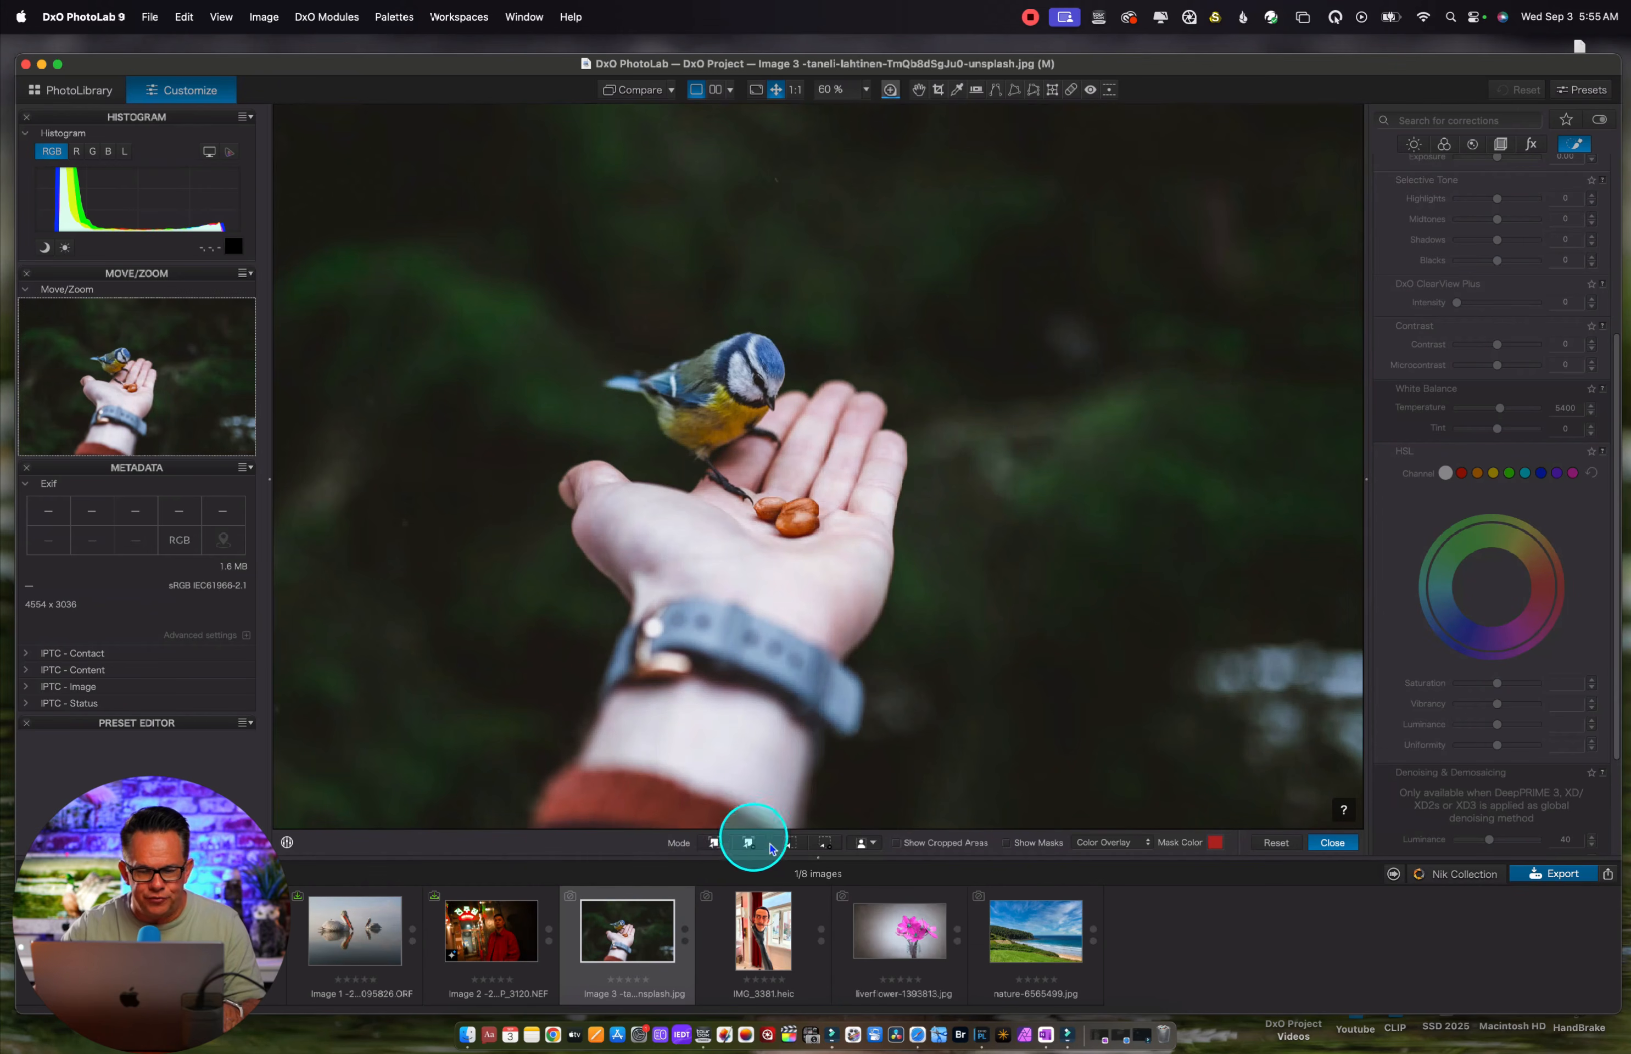
pyautogui.click(714, 844)
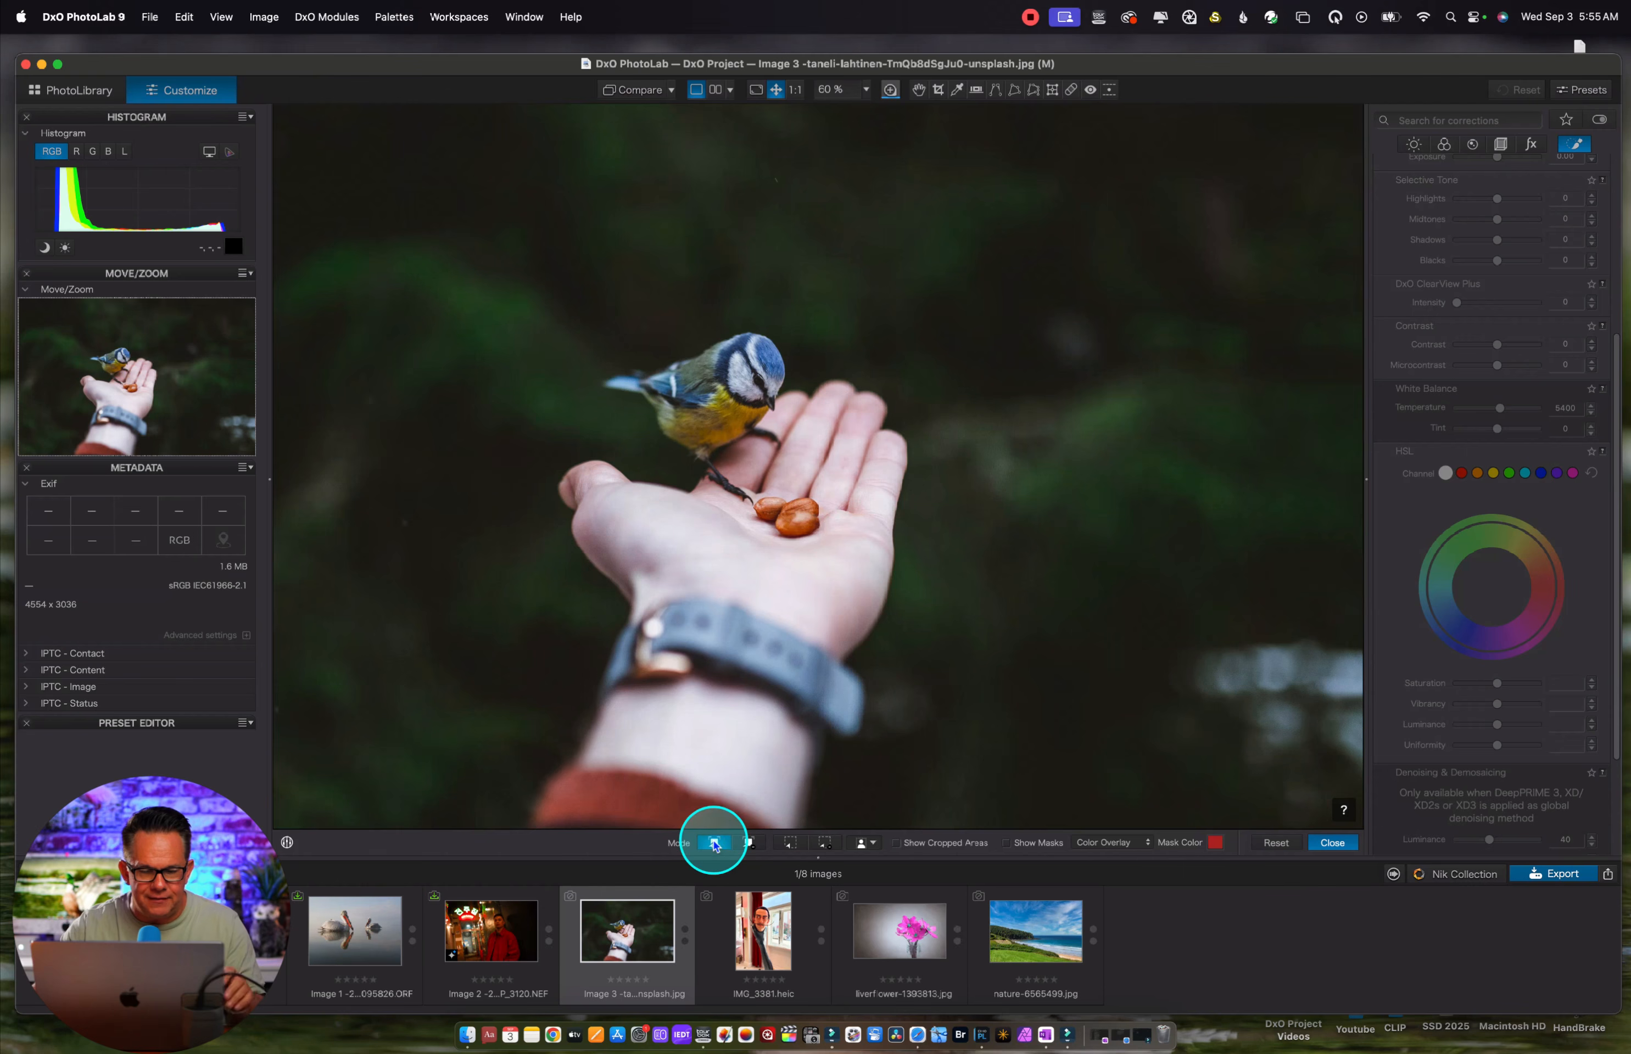
pyautogui.click(710, 386)
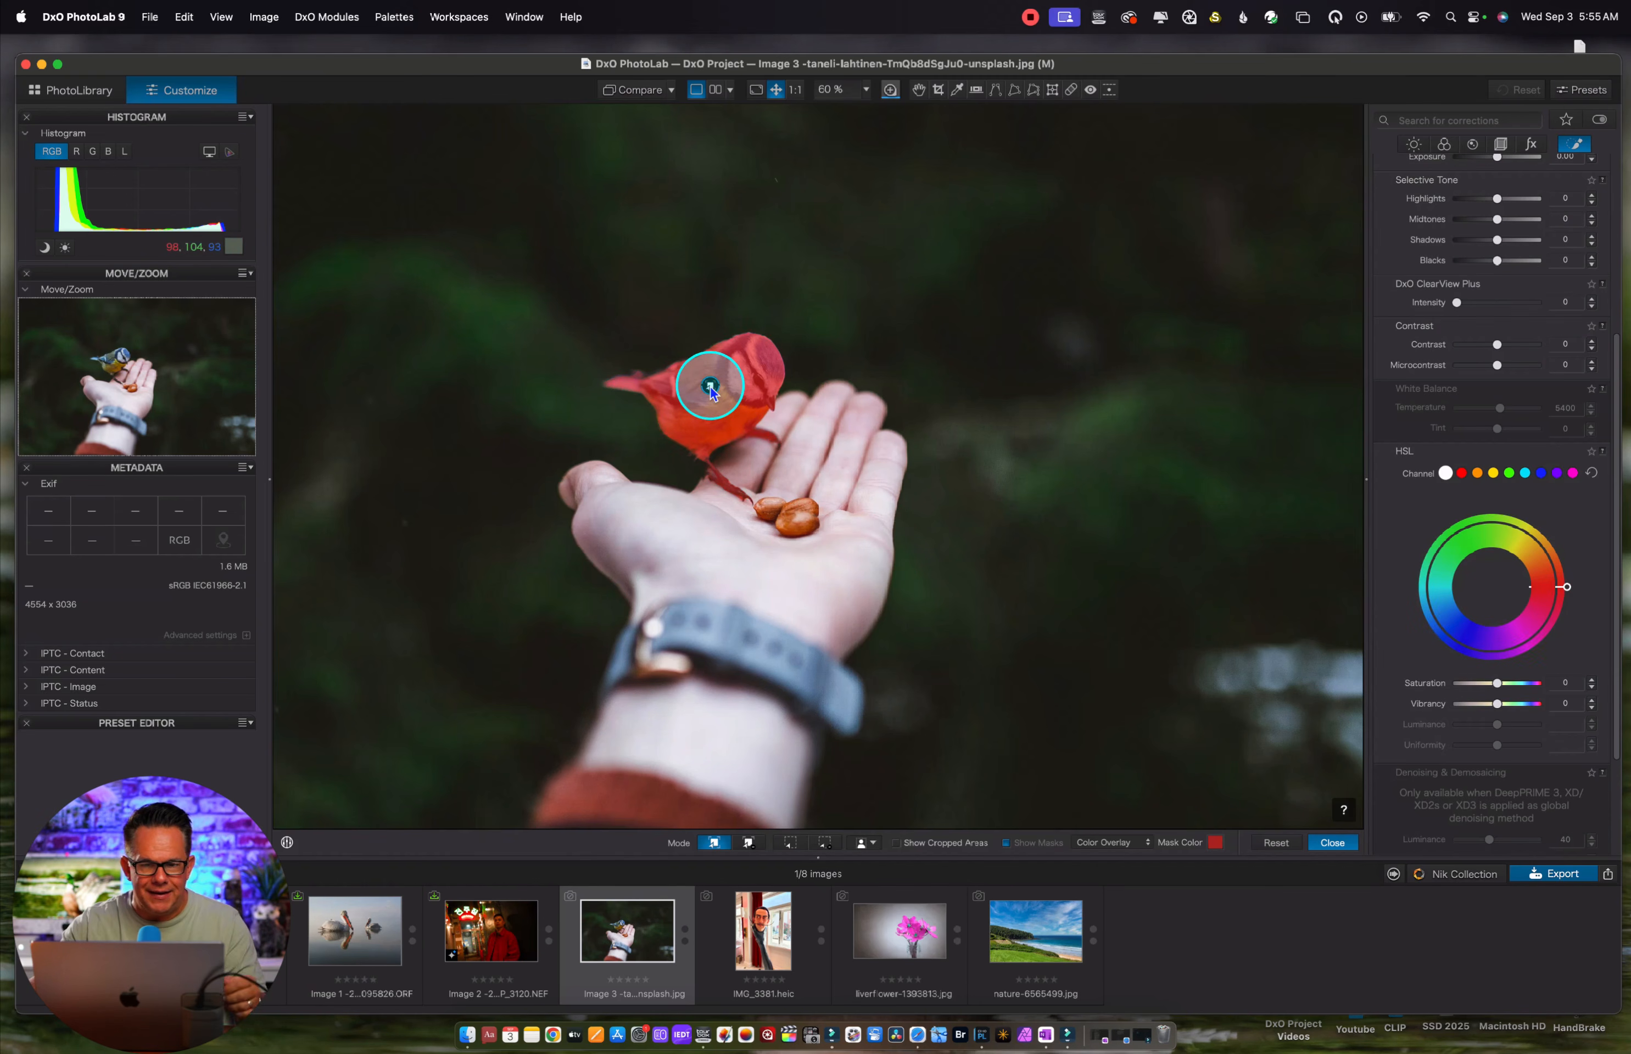
pyautogui.scroll(5, 1480, 278)
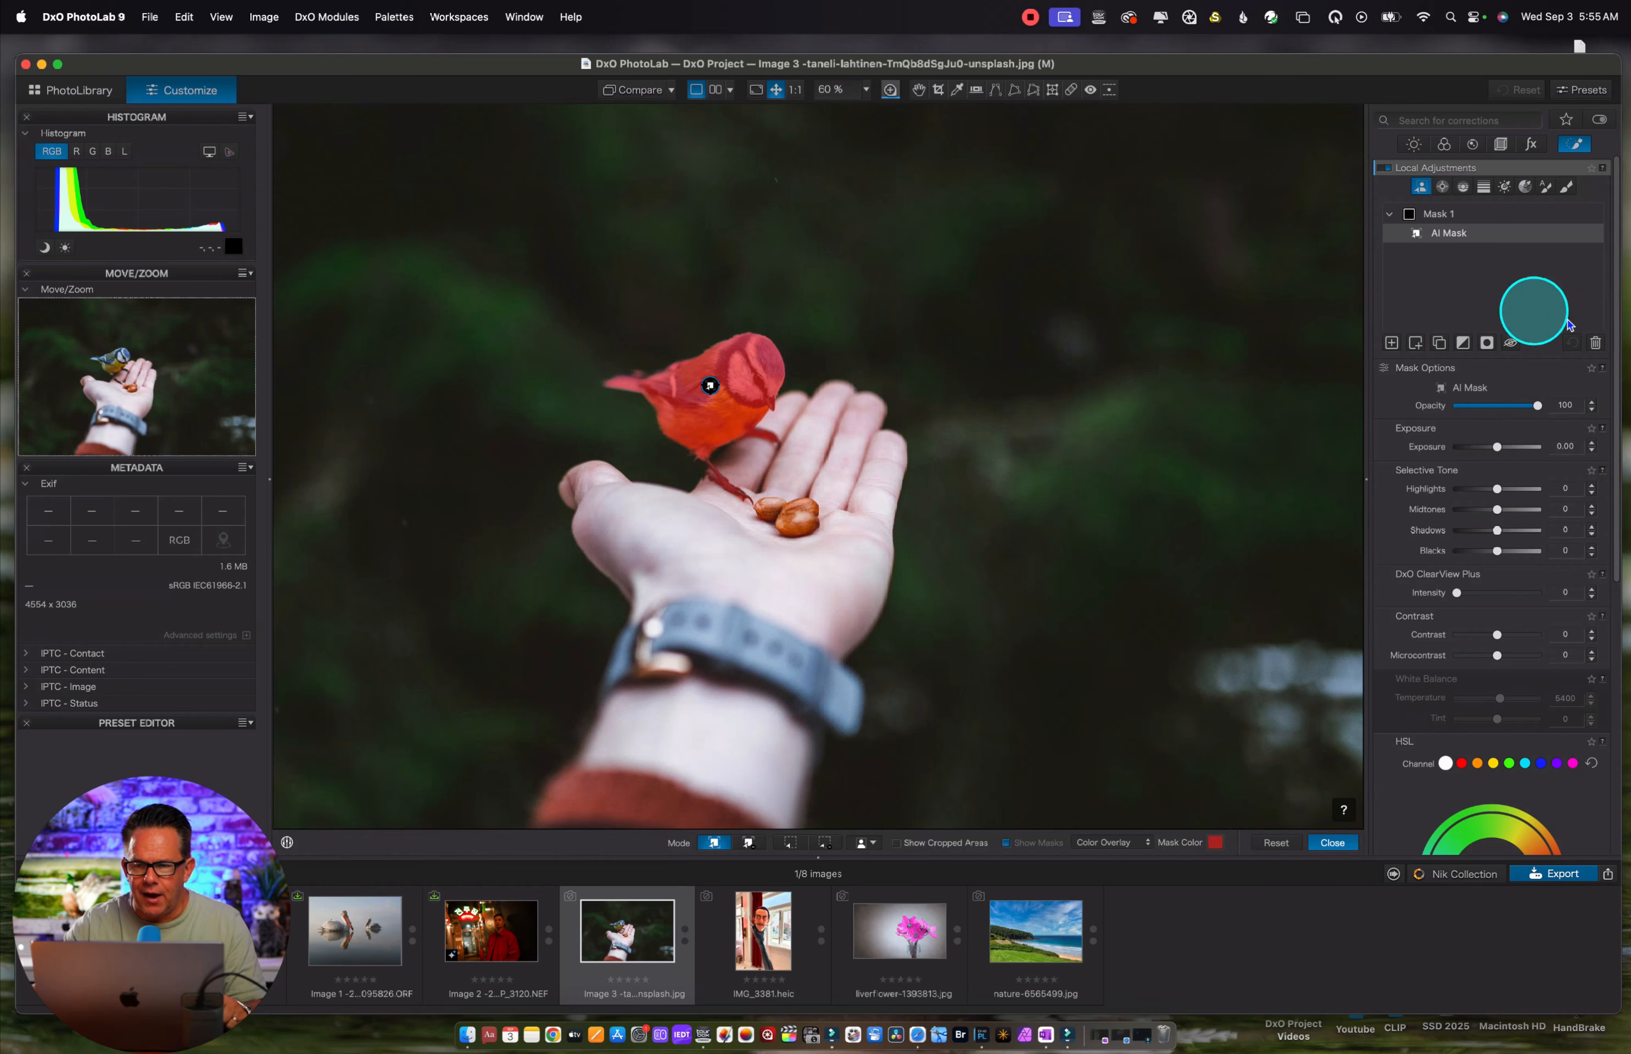
pyautogui.click(1595, 342)
# Open the pelican photo and create an AI mask by framing the larger pelican and its reflection with a selection rectangle
pyautogui.click(354, 931)
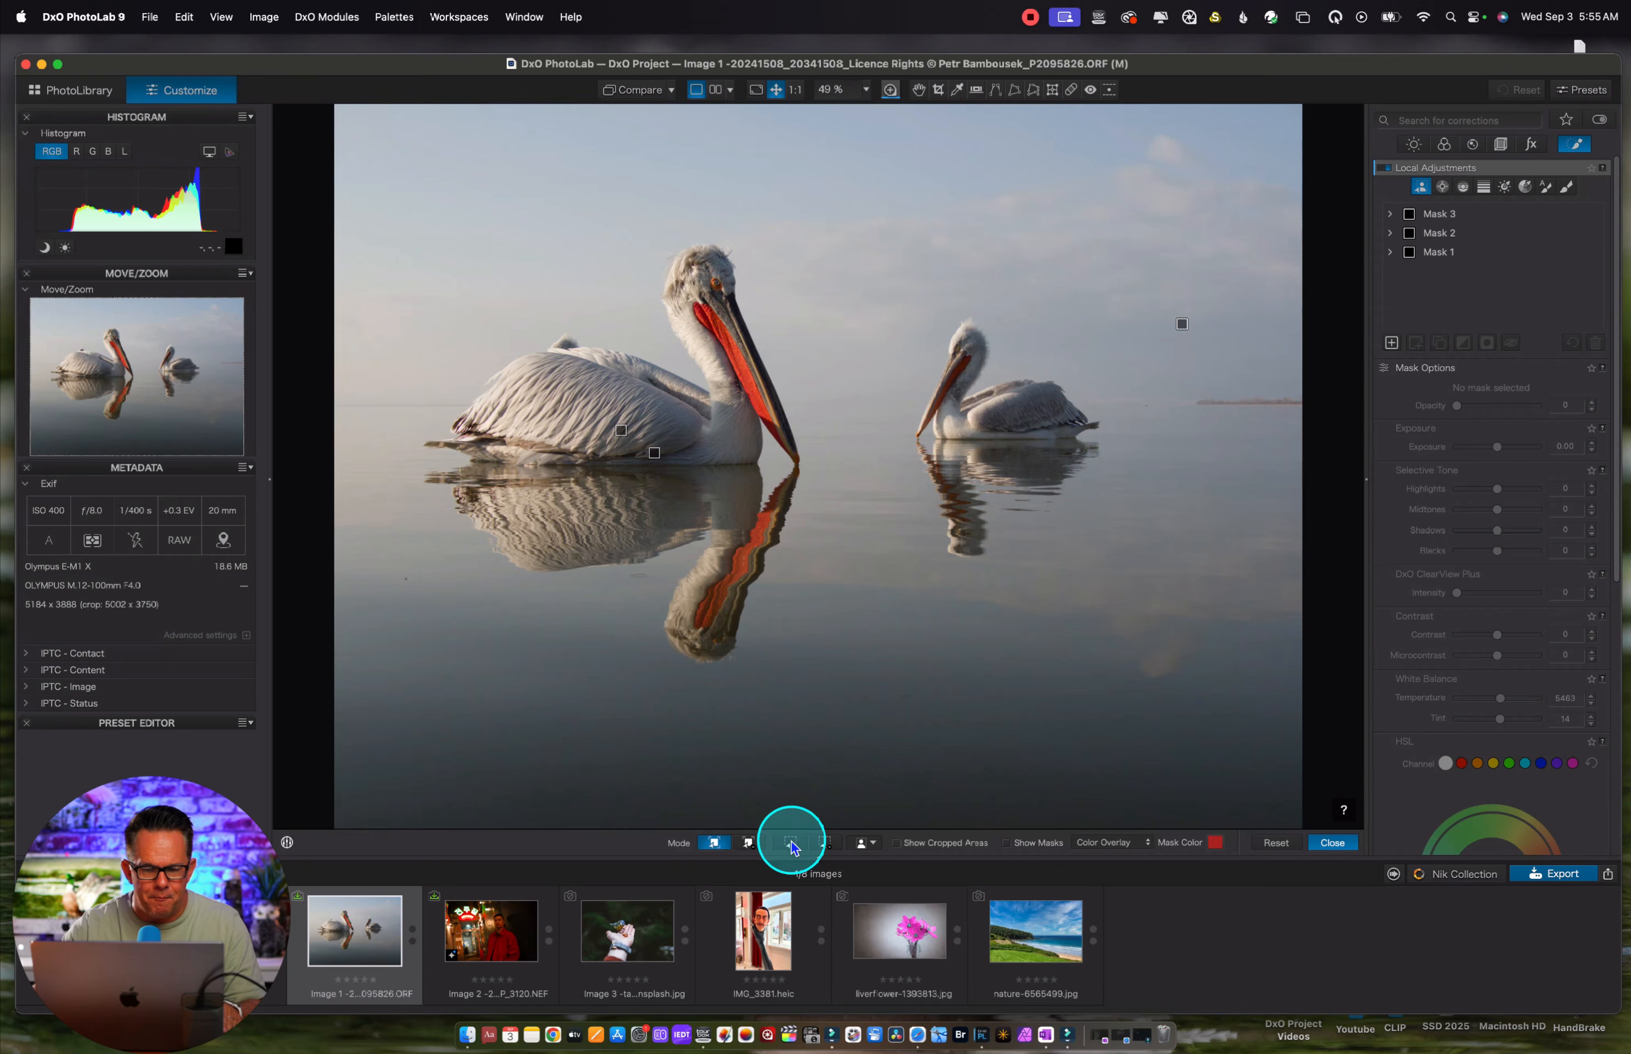
pyautogui.click(790, 844)
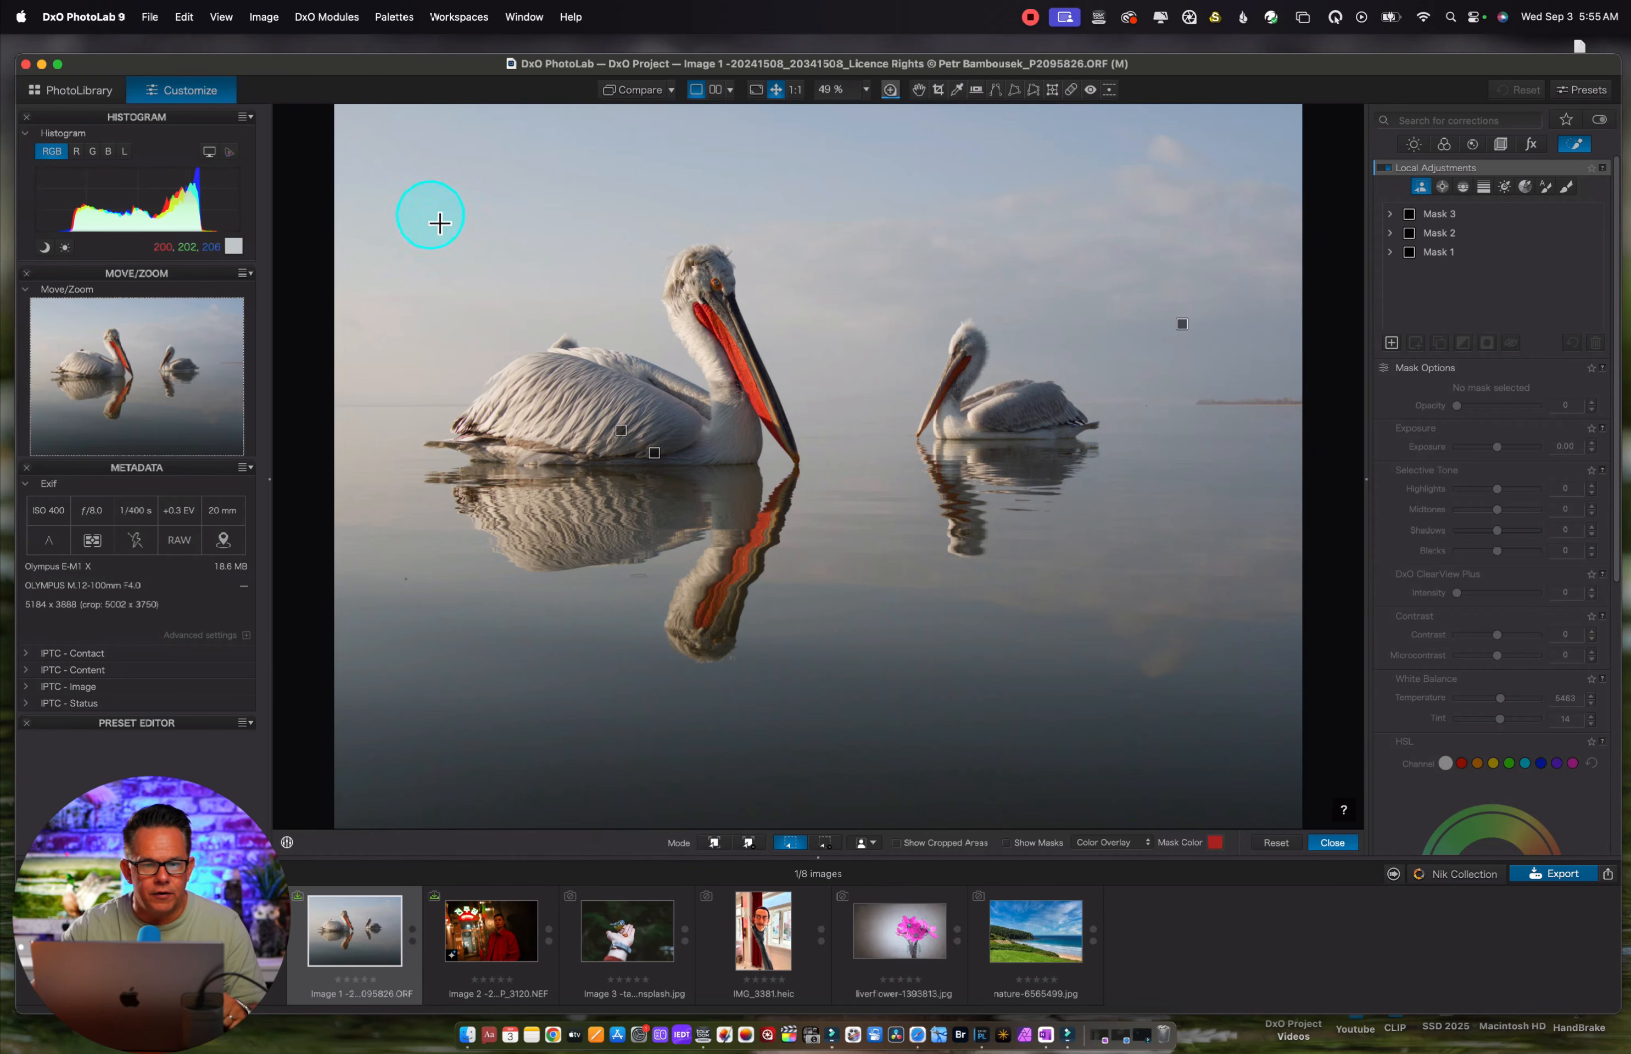
pyautogui.moveTo(431, 210); pyautogui.dragTo(835, 481)
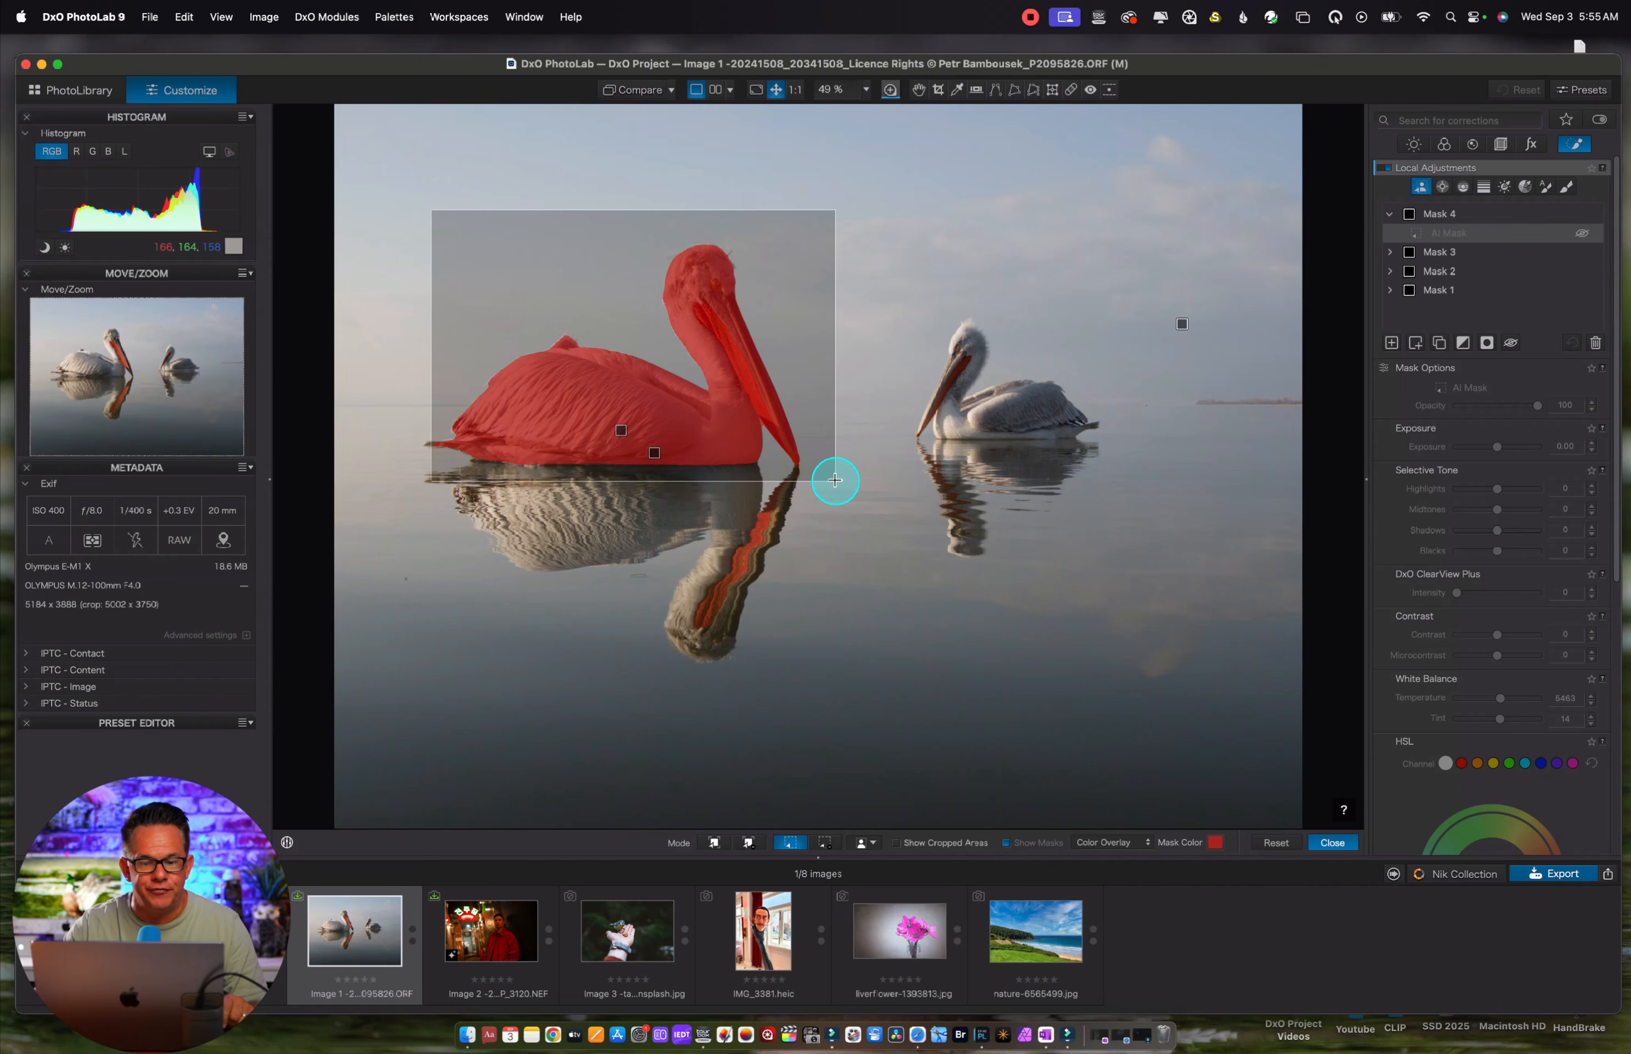
pyautogui.moveTo(835, 481); pyautogui.dragTo(844, 670)
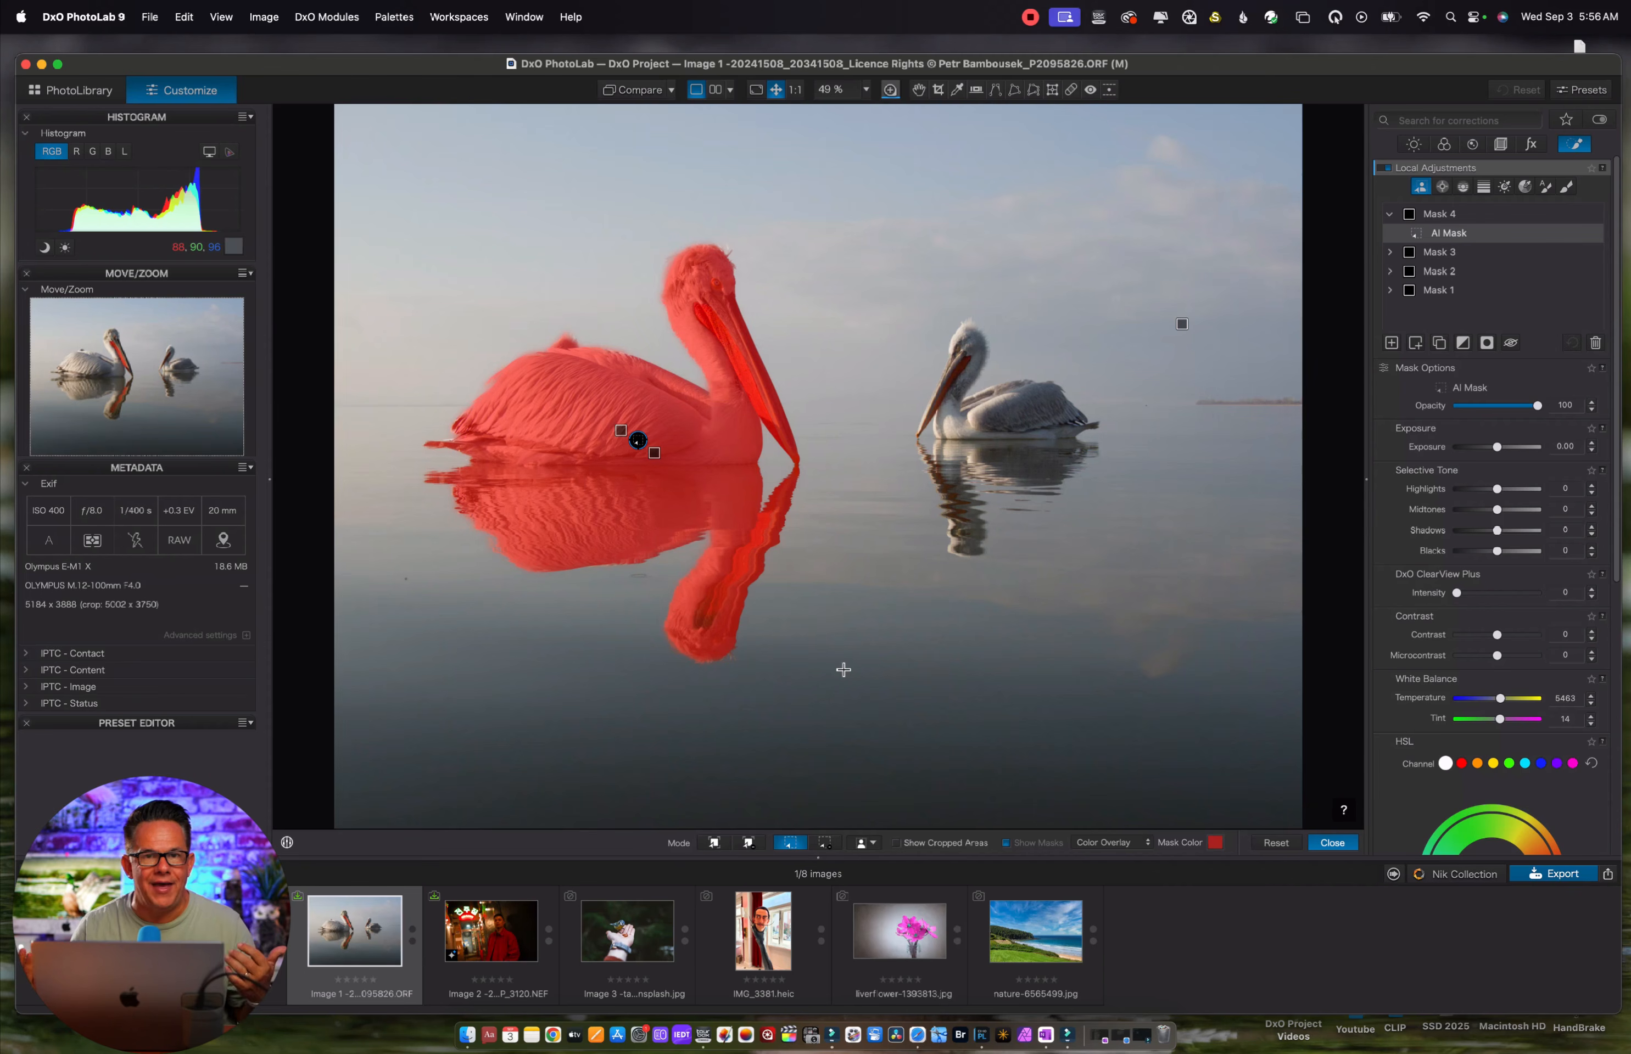
# Add the smaller pelican and its reflection to Mask 4 as a rectangle-selected AI sub-mask
pyautogui.click(1415, 345)
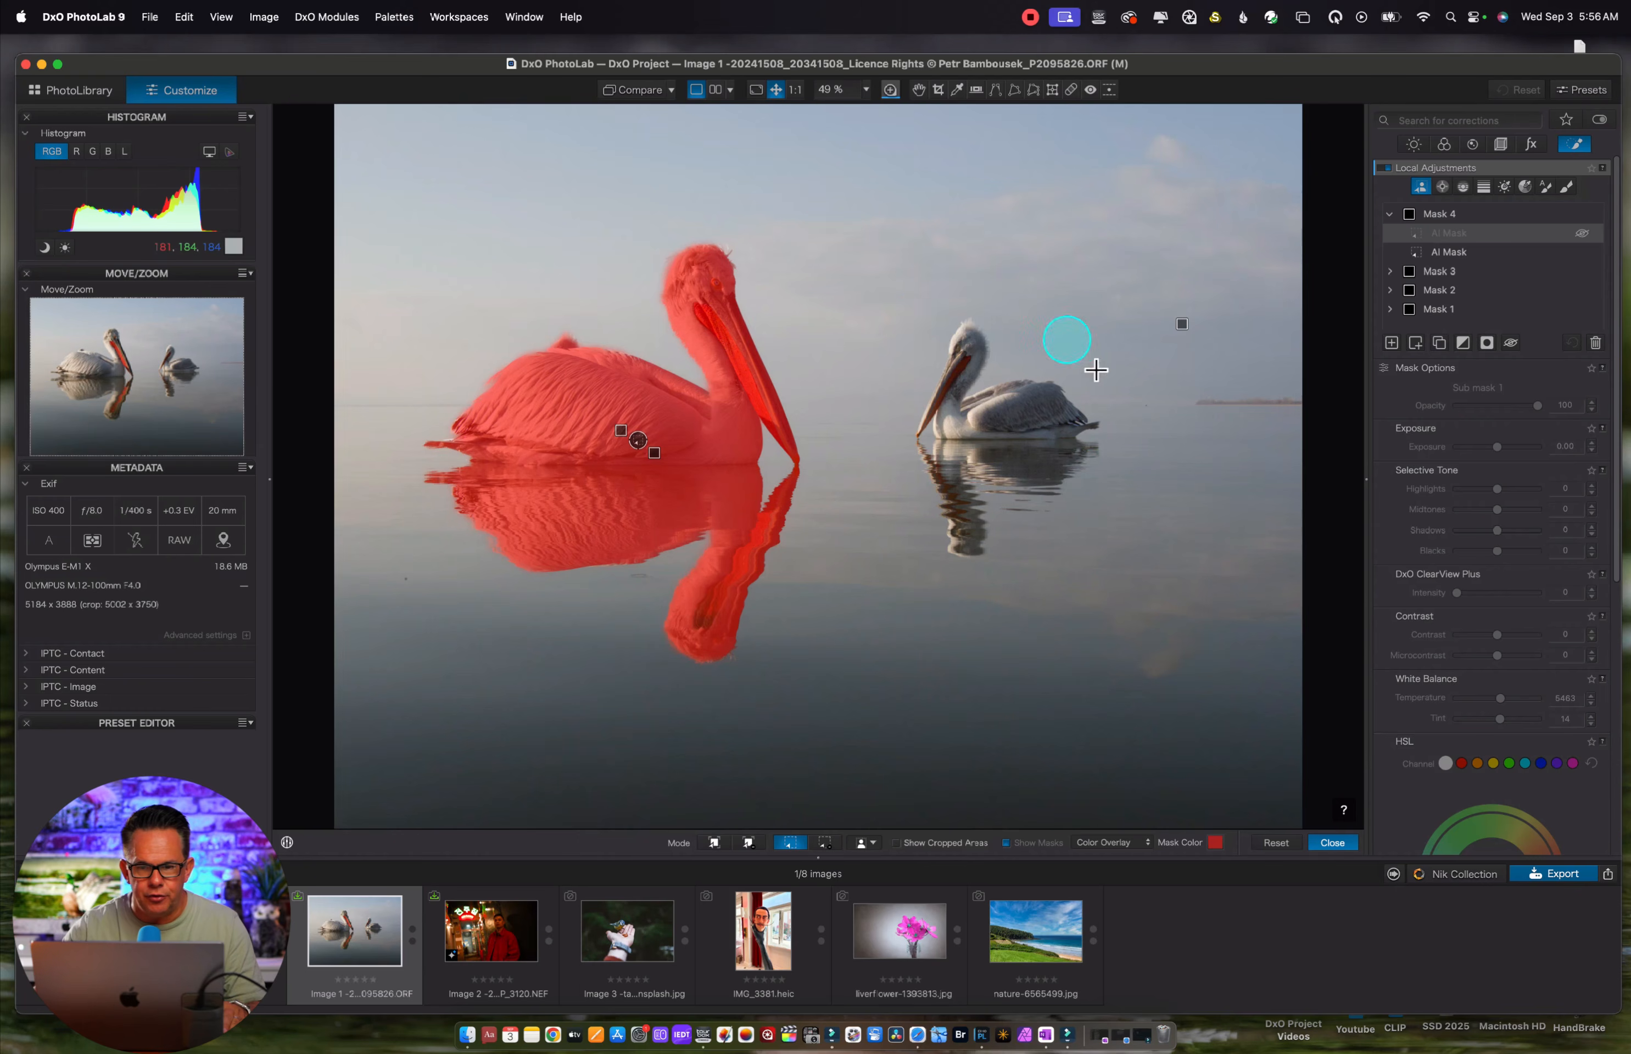
pyautogui.moveTo(903, 298); pyautogui.dragTo(1111, 569)
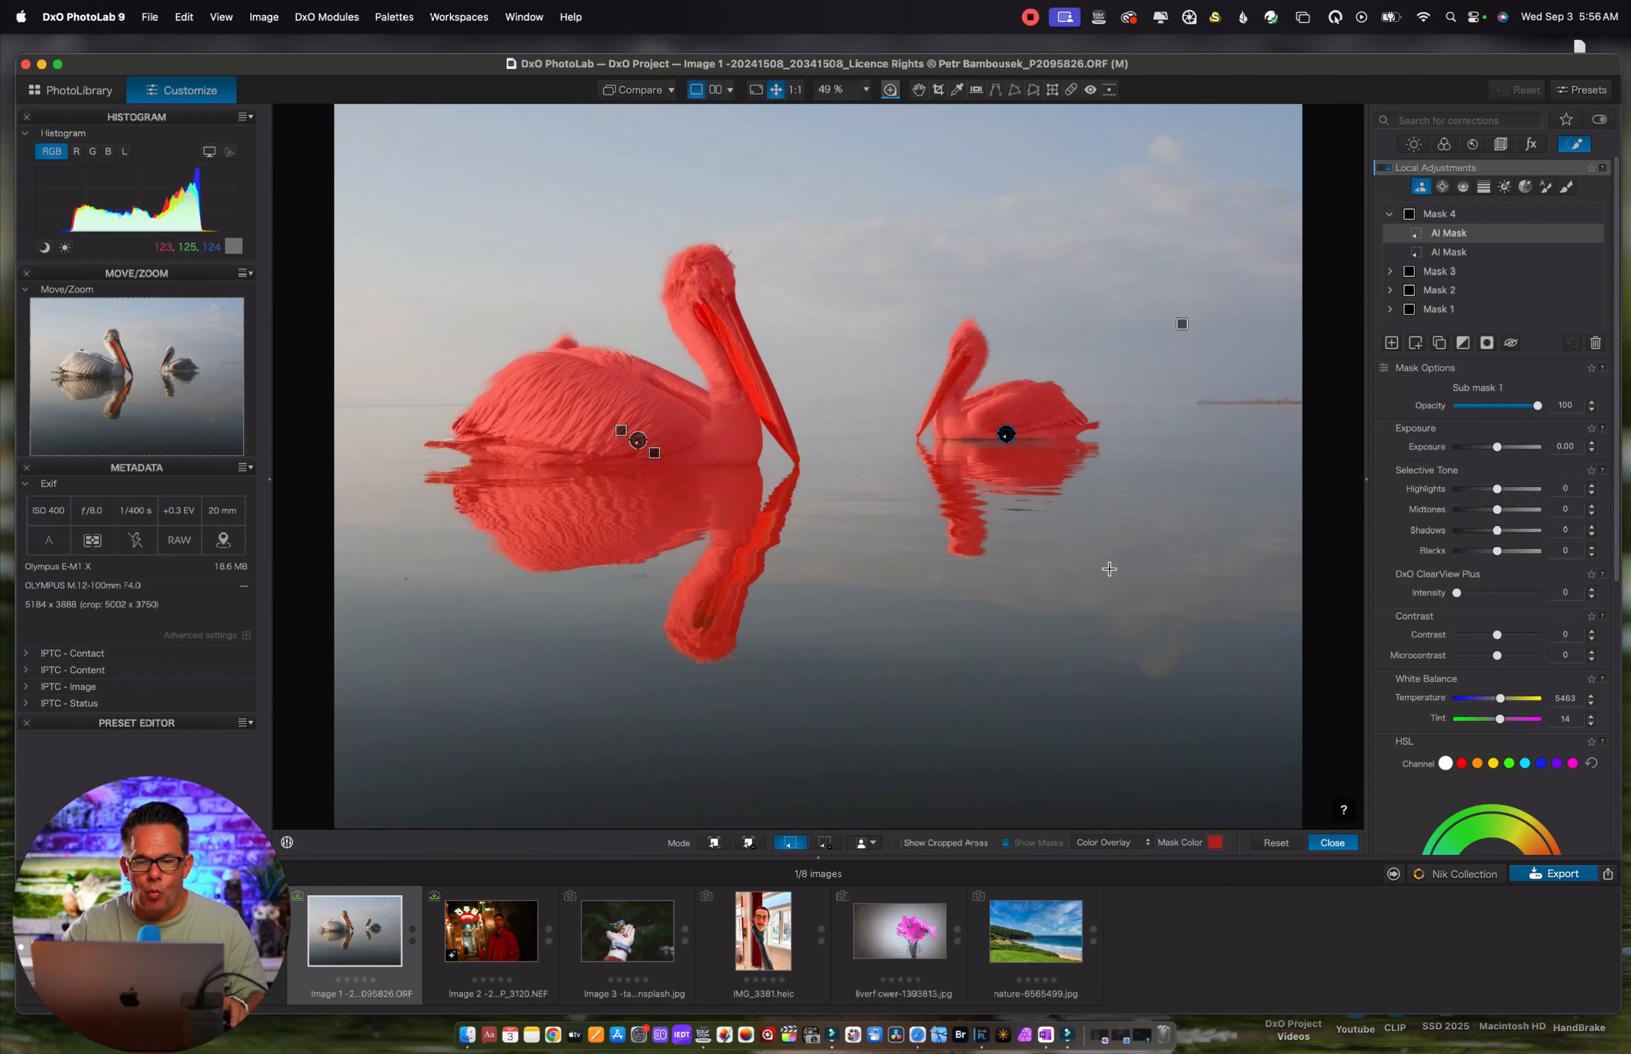
# Open the portrait girl-1869532.jpg, try an inverted predefined People AI mask on the woman, and delete that mask
pyautogui.click(1391, 343)
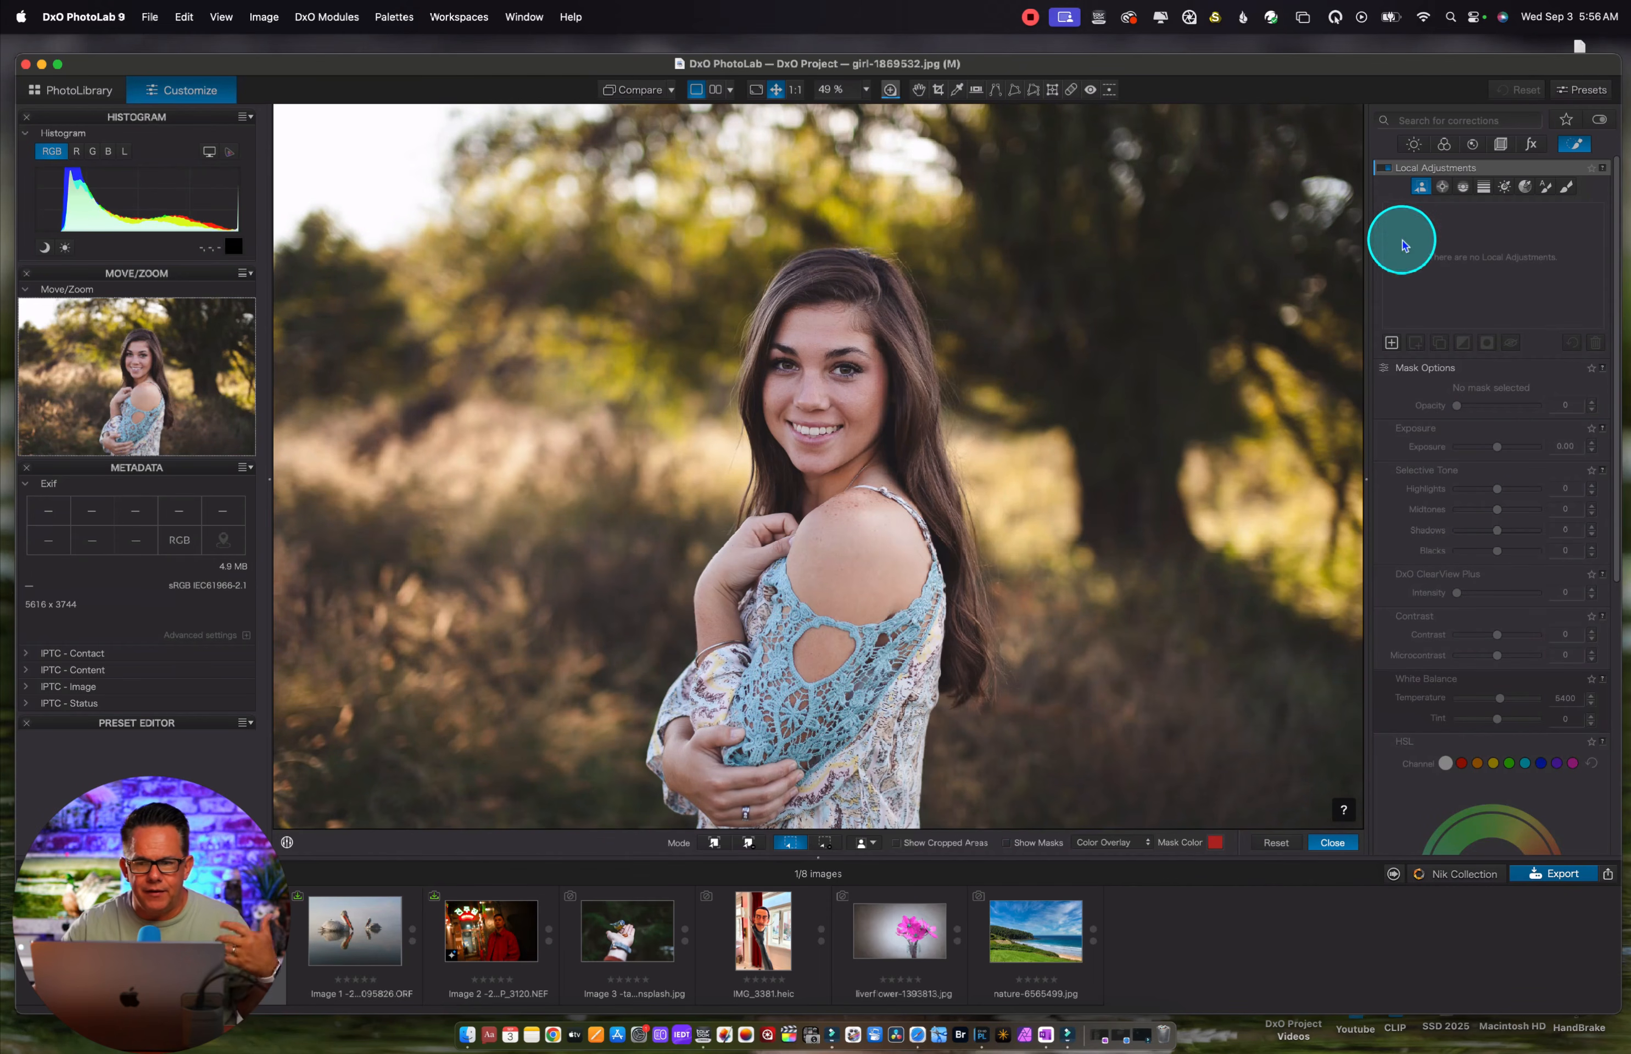
pyautogui.click(866, 844)
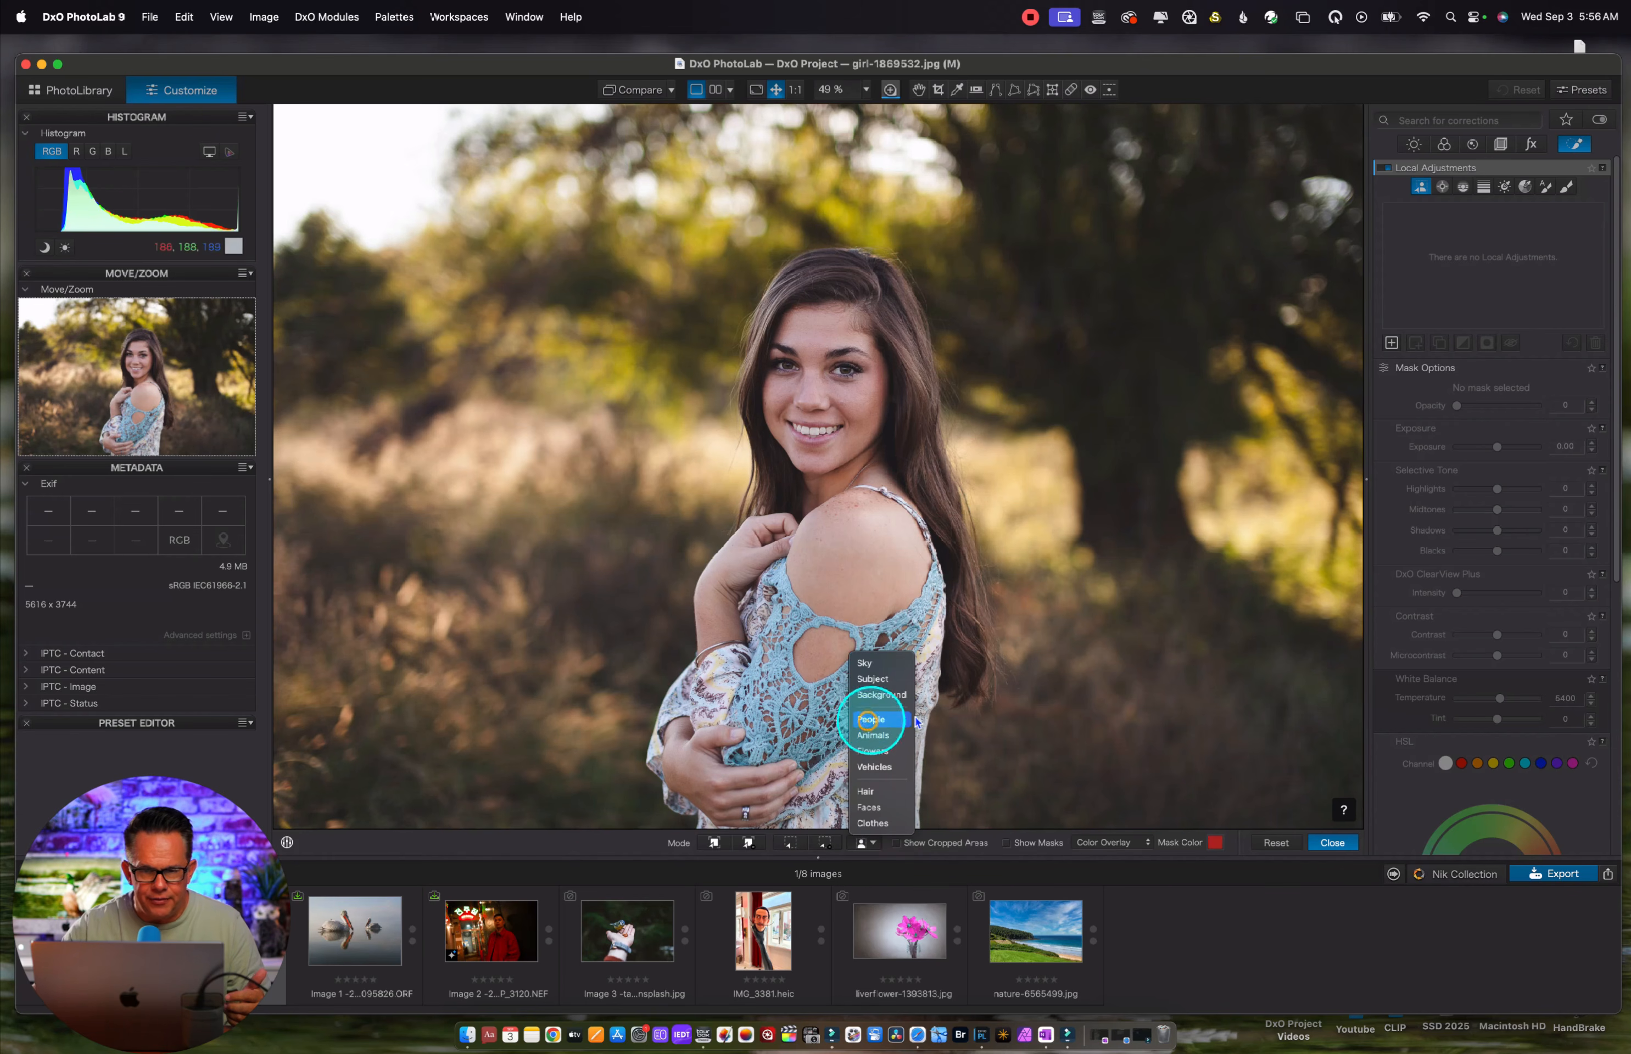
pyautogui.click(875, 720)
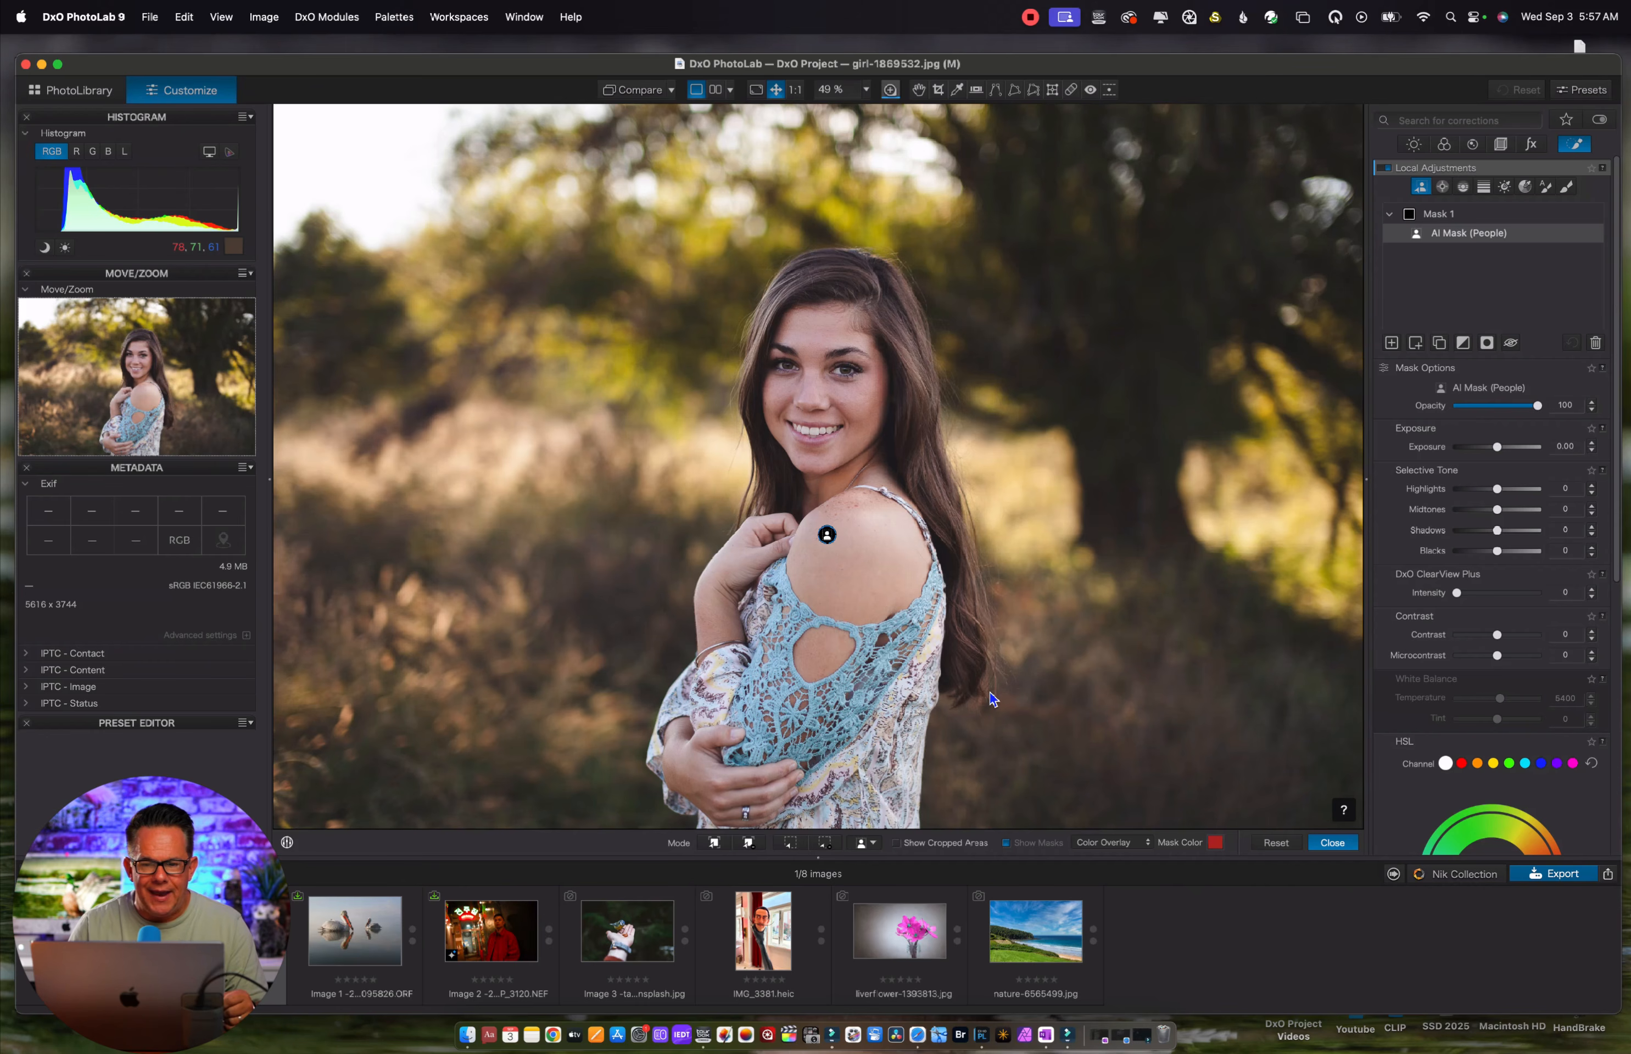
pyautogui.press('m')
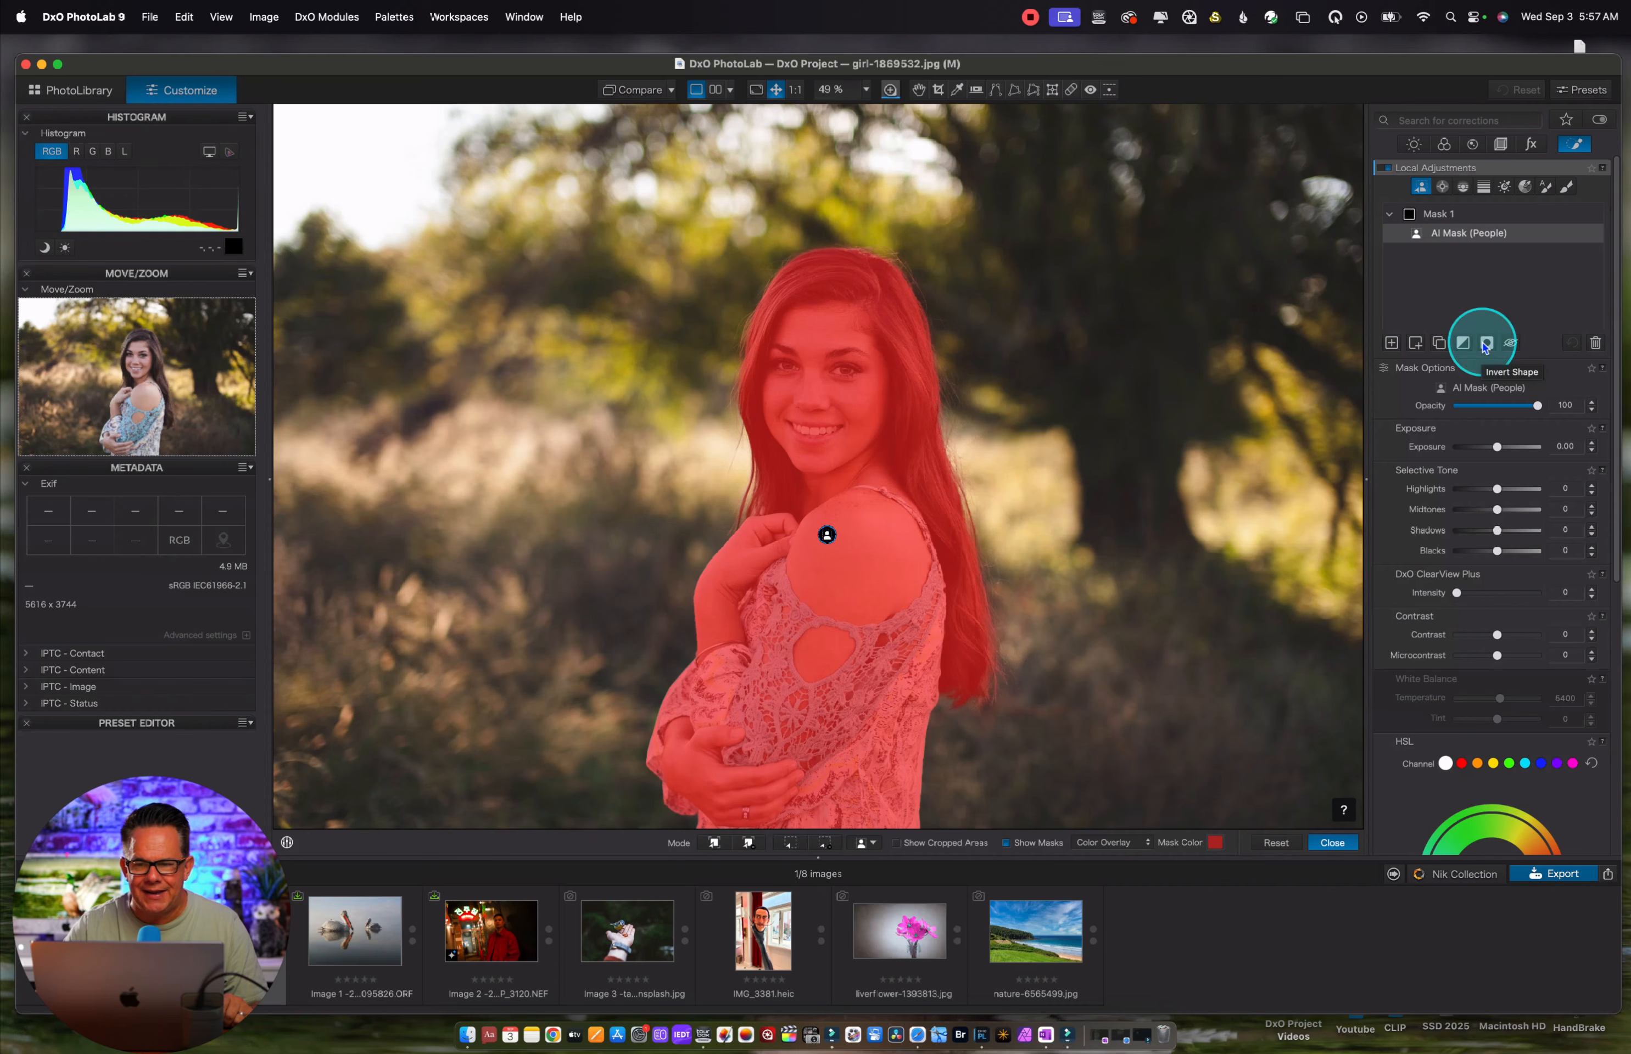
pyautogui.click(1461, 342)
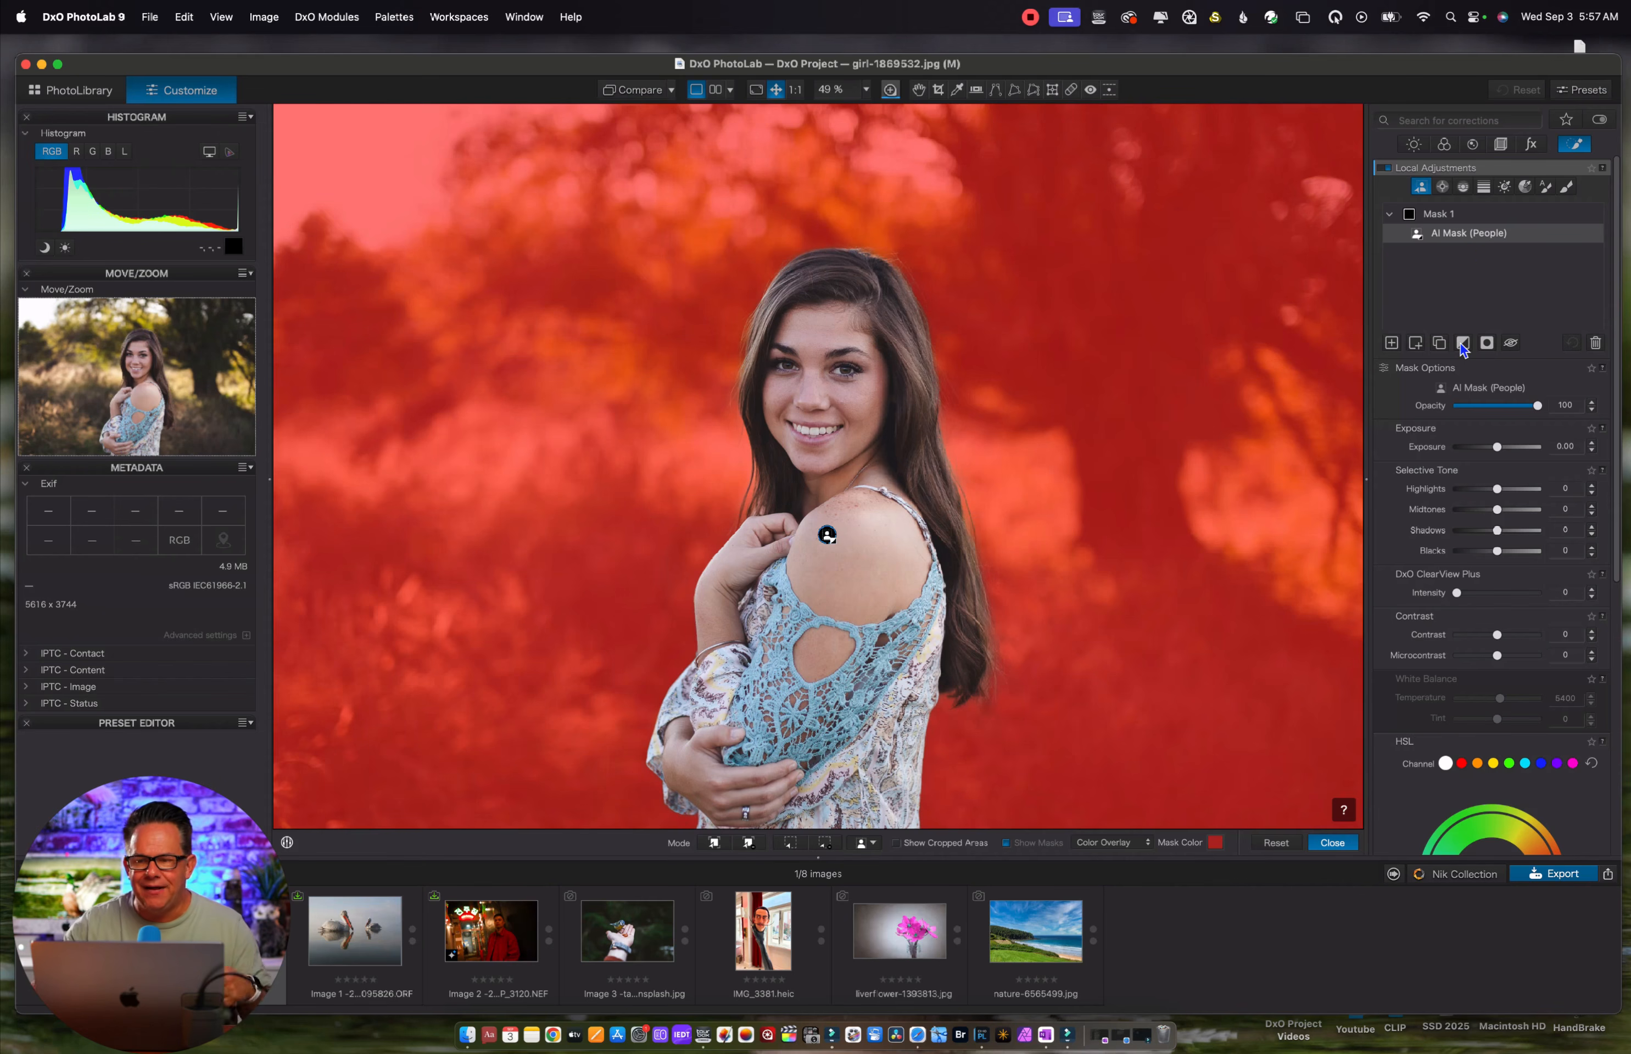
pyautogui.click(1596, 343)
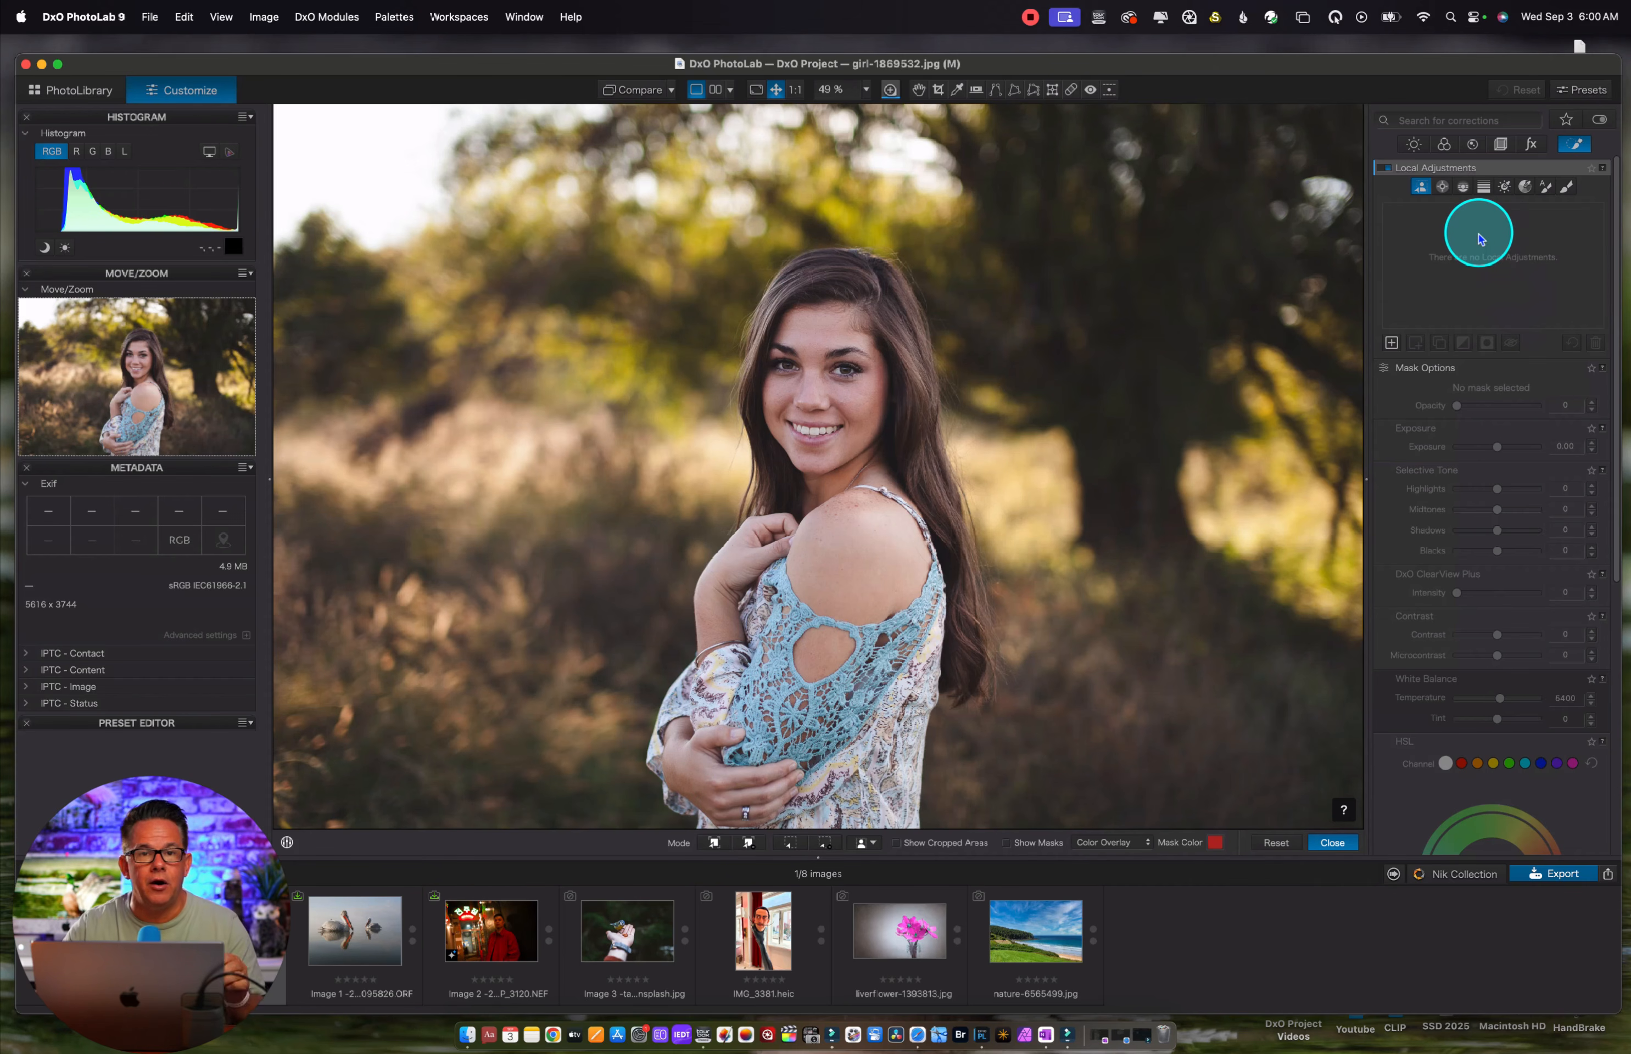
# Apply a graduated filter from the portrait's top edge down to near its bottom edge, and test a brighter exposure before resetting it
pyautogui.click(1483, 187)
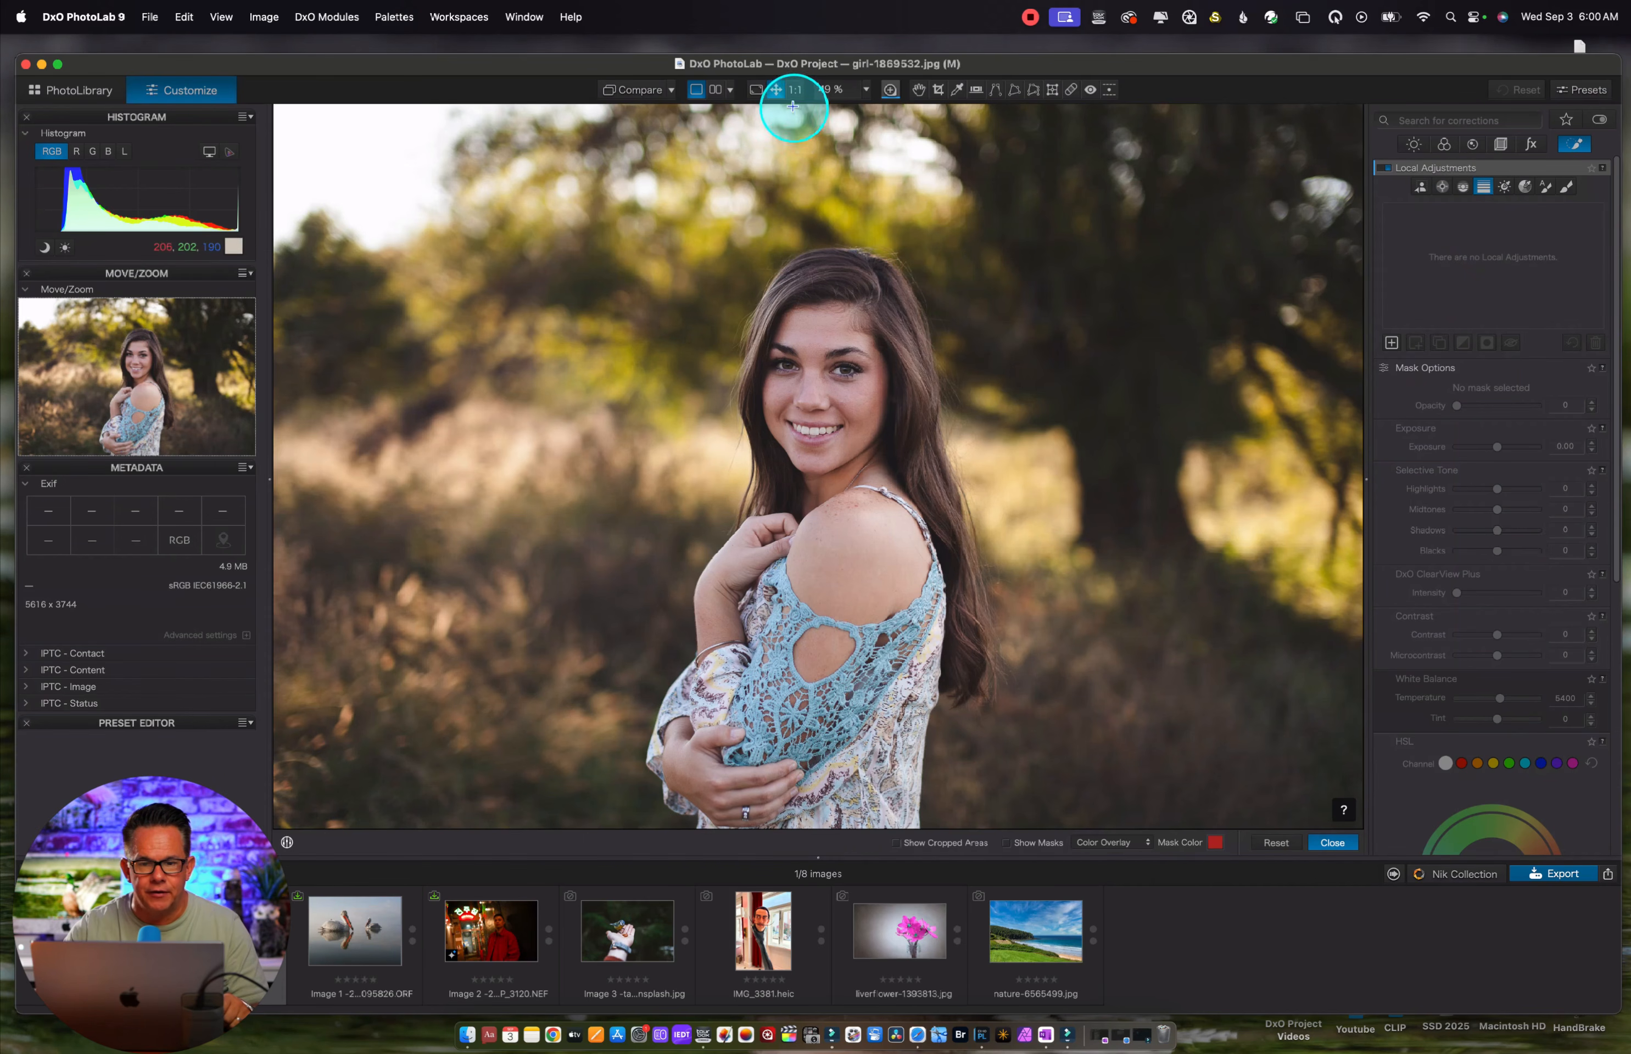
pyautogui.moveTo(793, 110); pyautogui.dragTo(801, 800)
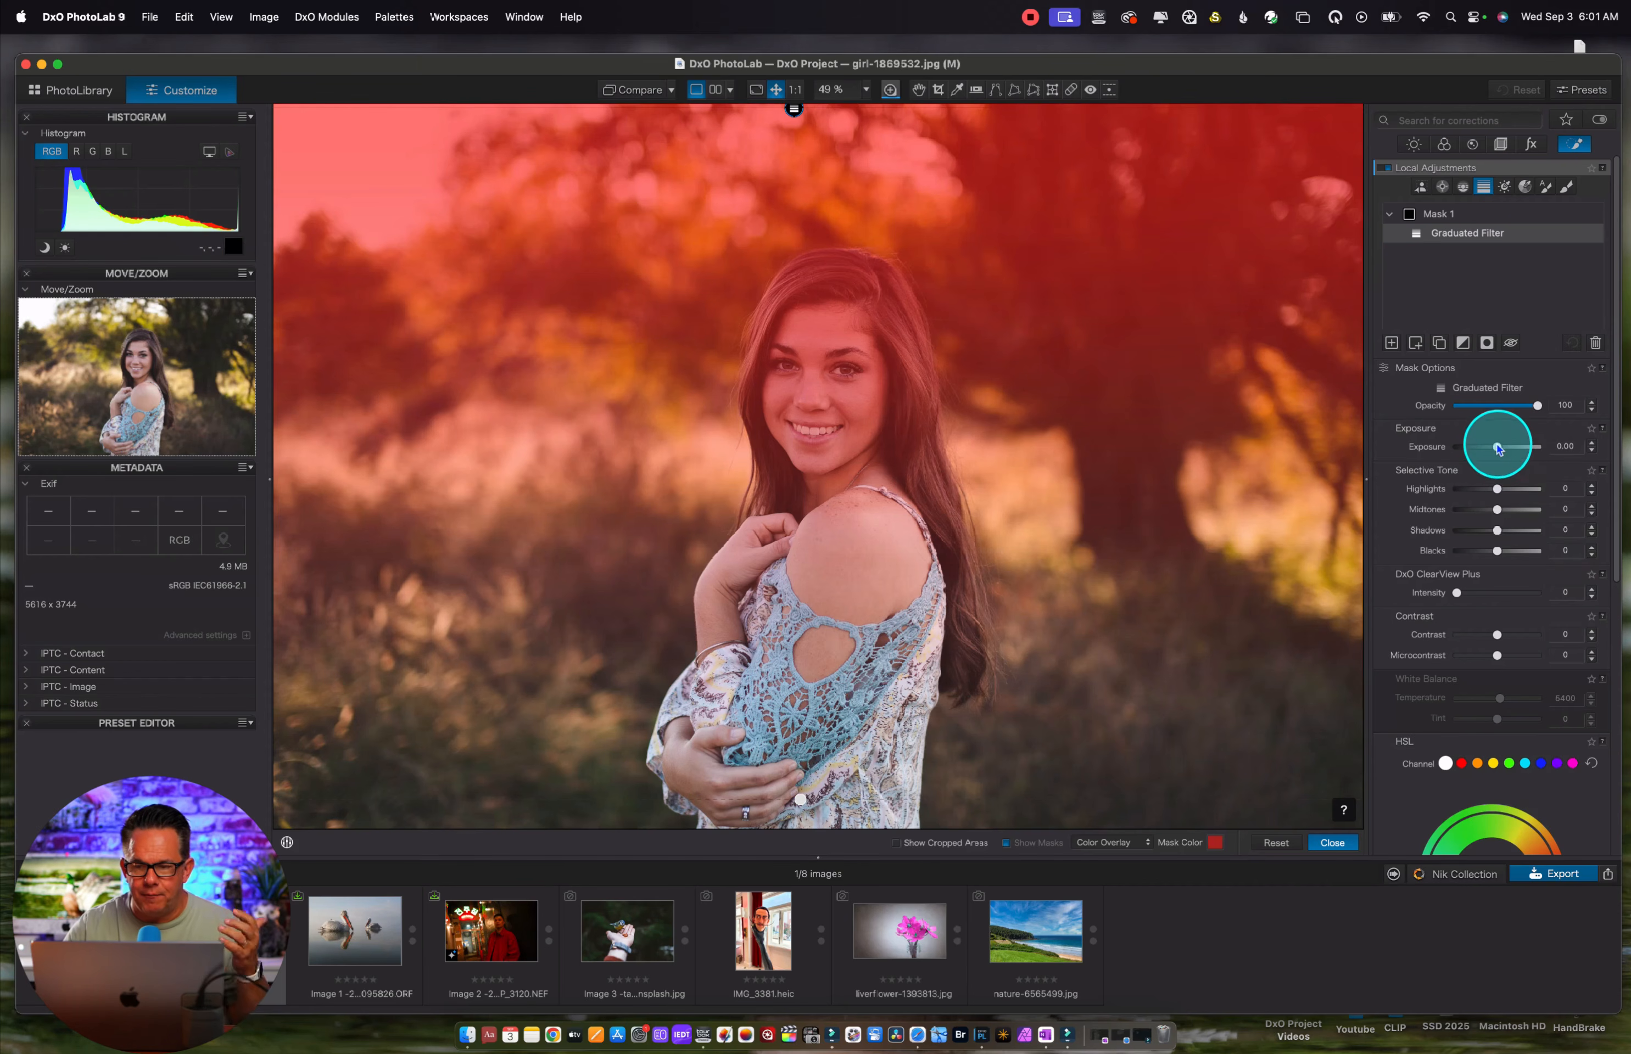
pyautogui.moveTo(1499, 448); pyautogui.dragTo(1530, 449)
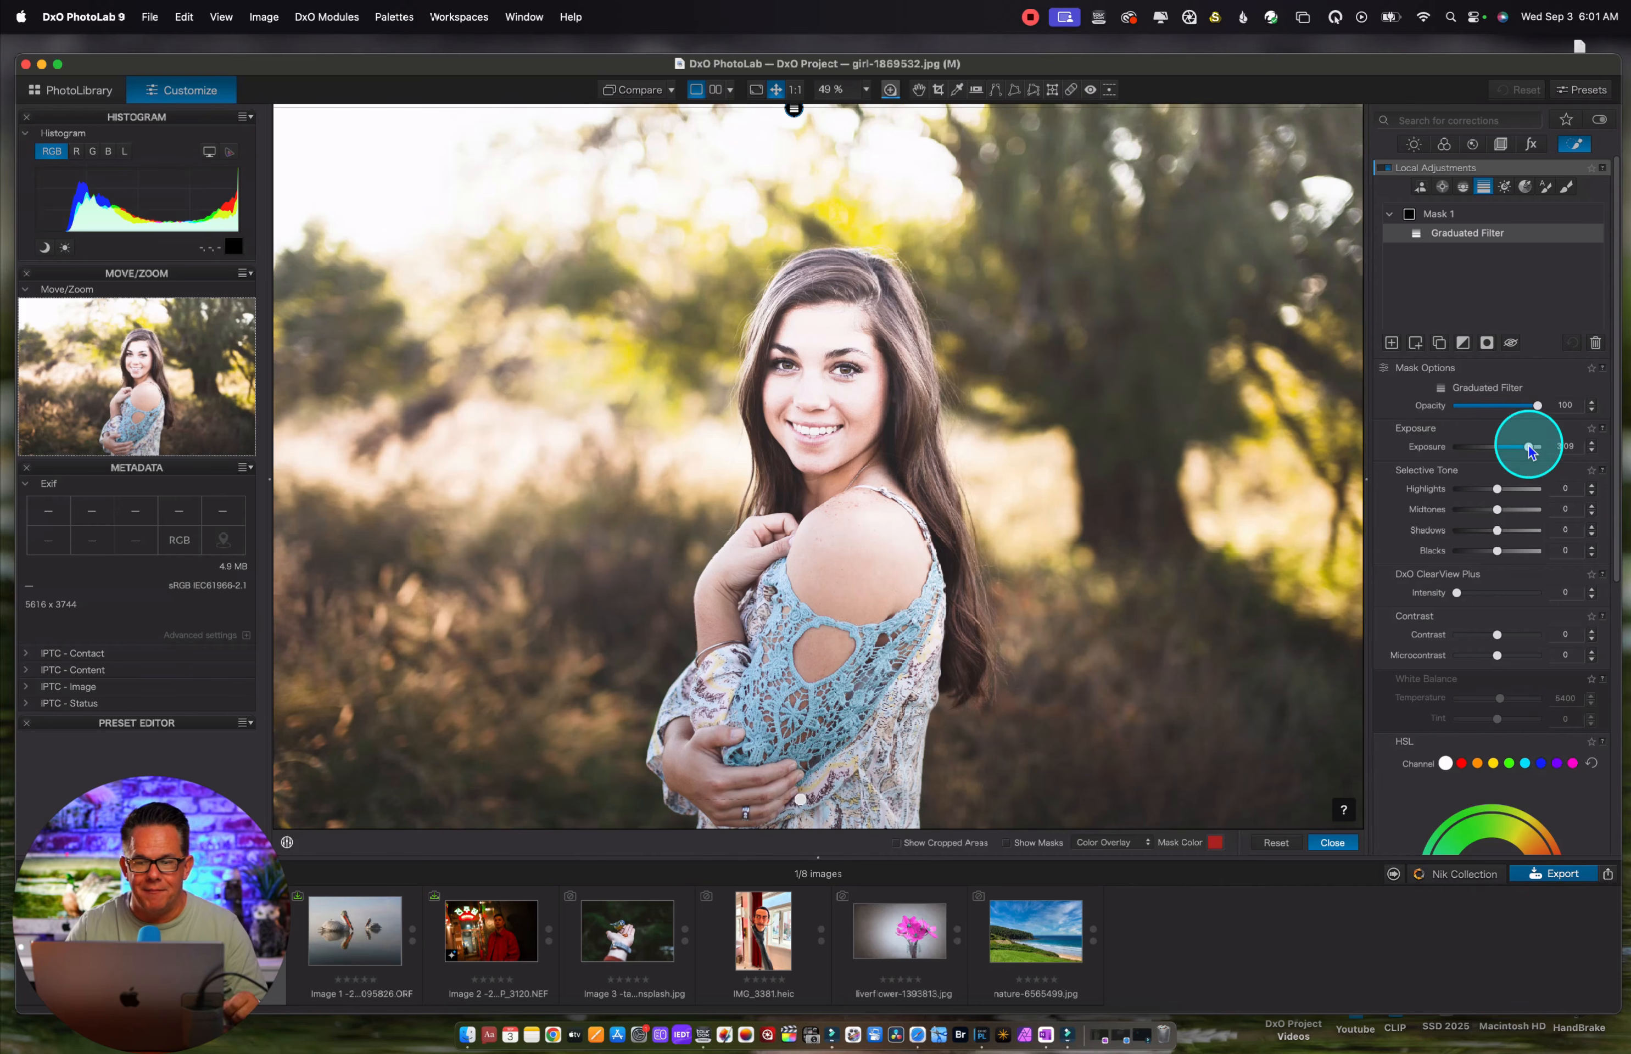
pyautogui.doubleClick(1529, 447)
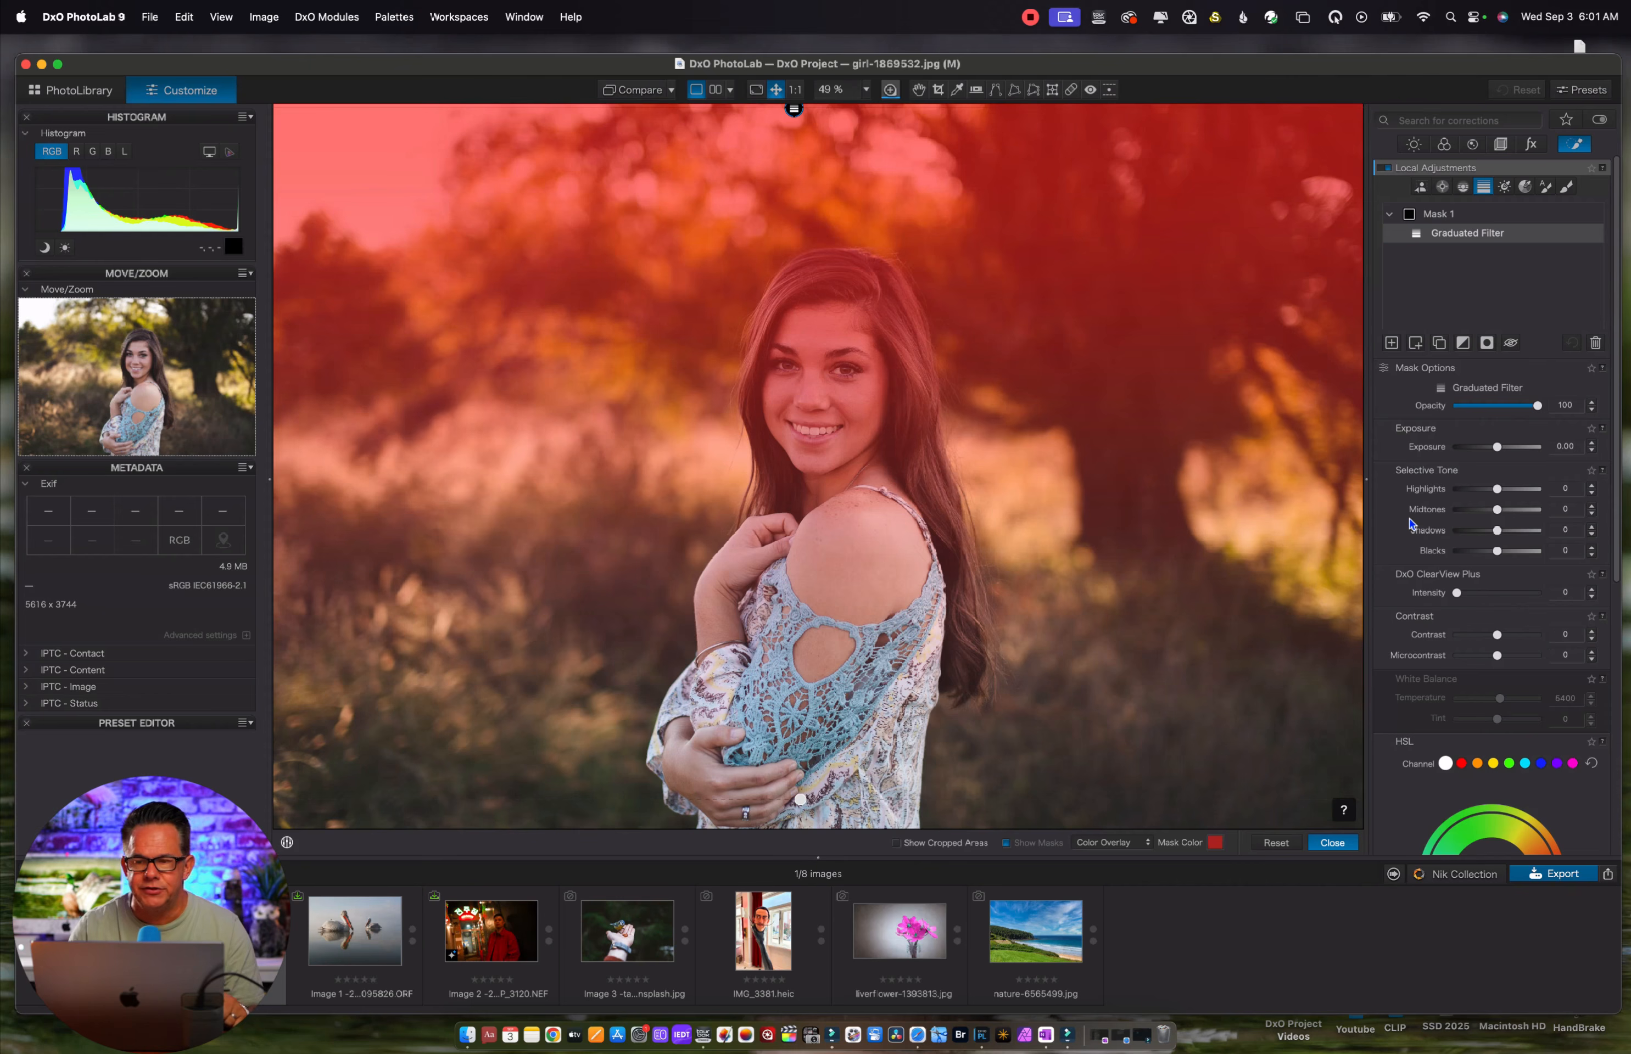
# Add a predefined People AI sub-mask to Mask 1 and invert its shape to exclude the woman from the graduated filter
pyautogui.click(1416, 345)
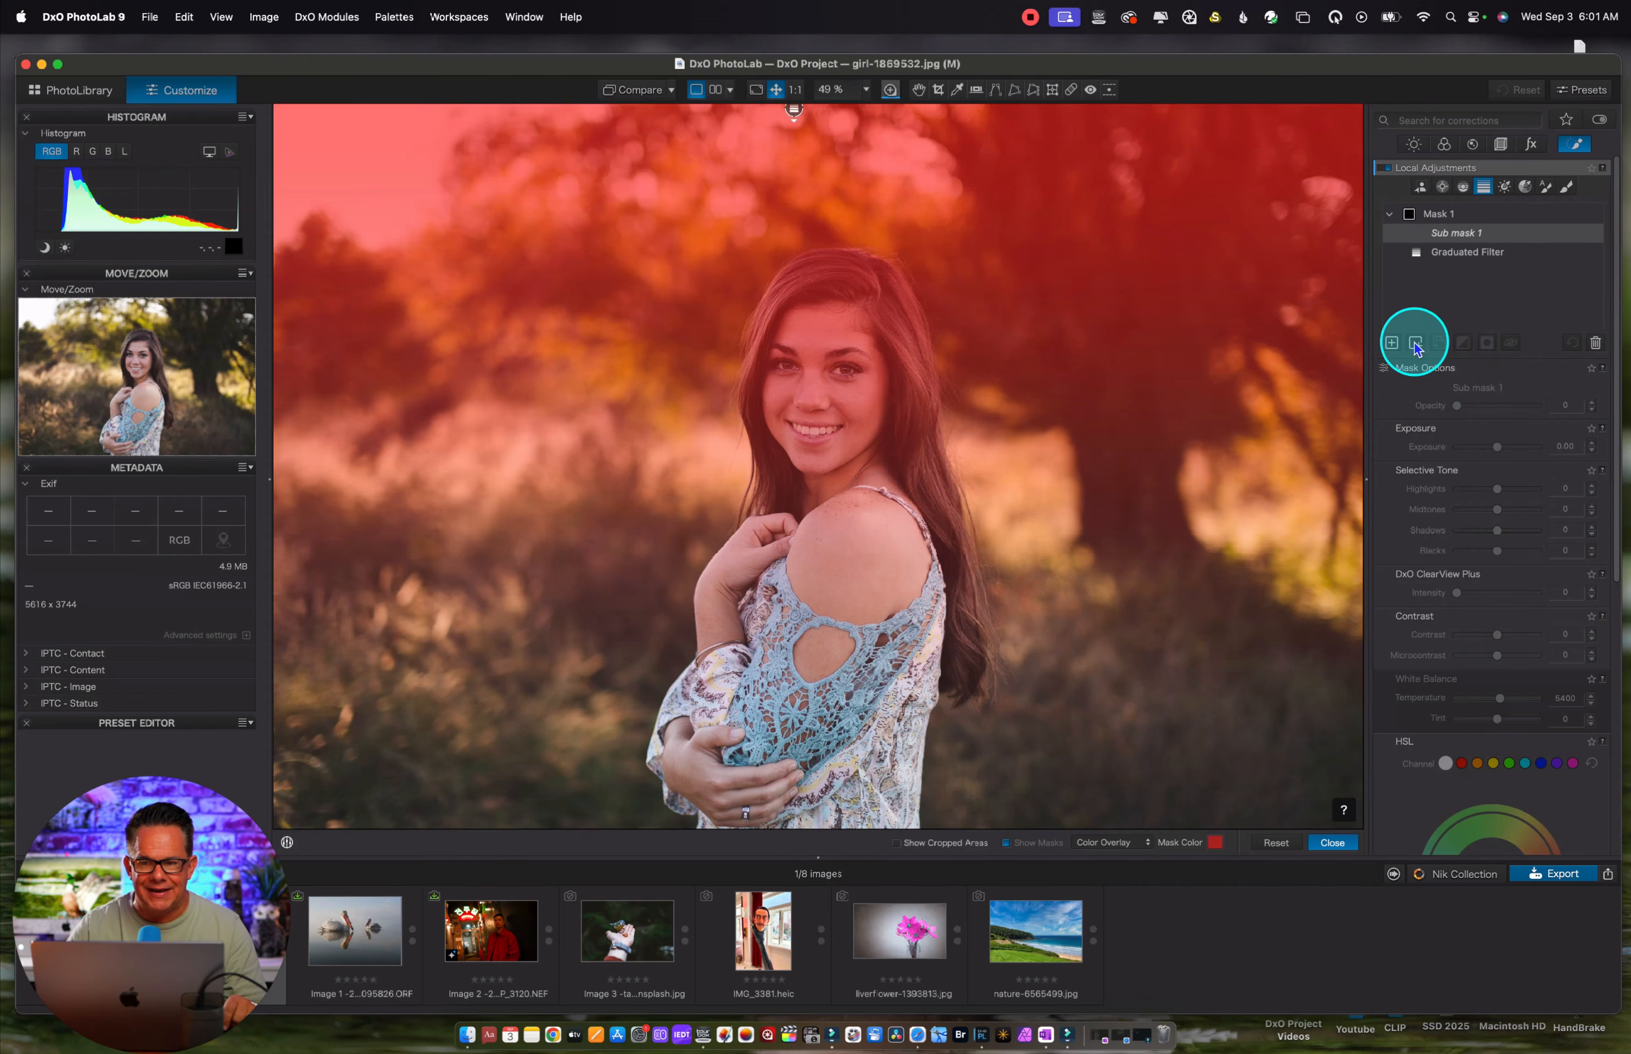
pyautogui.click(1421, 187)
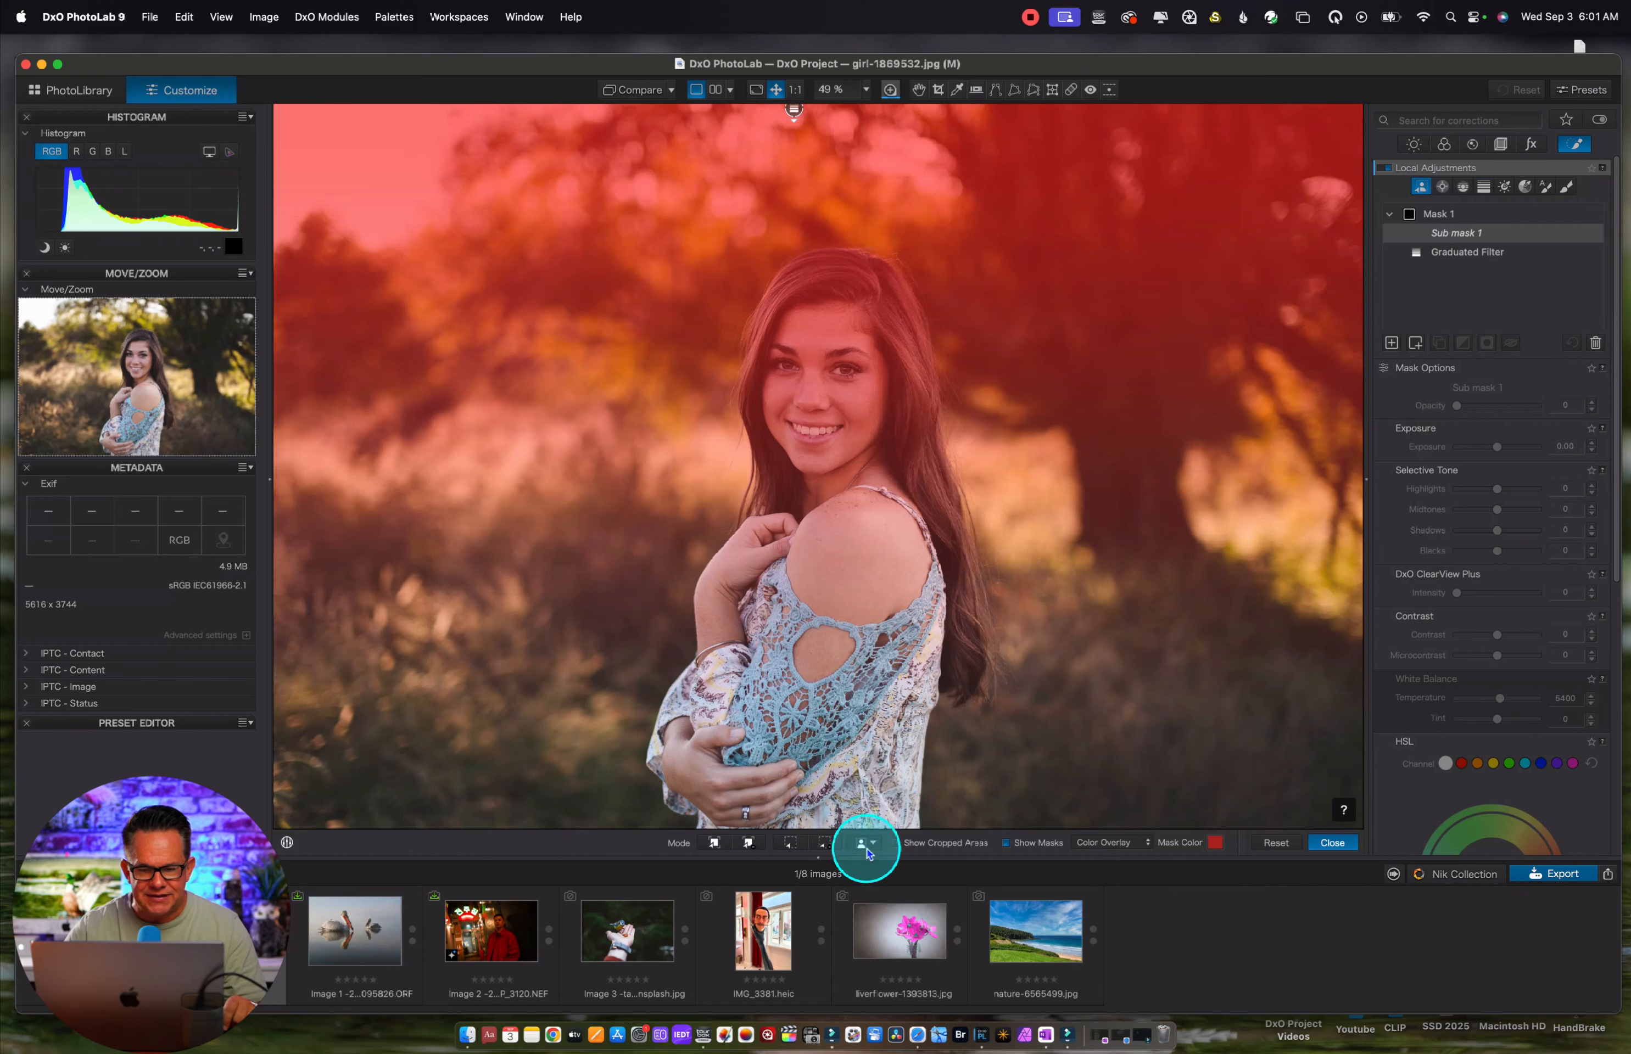
pyautogui.click(867, 850)
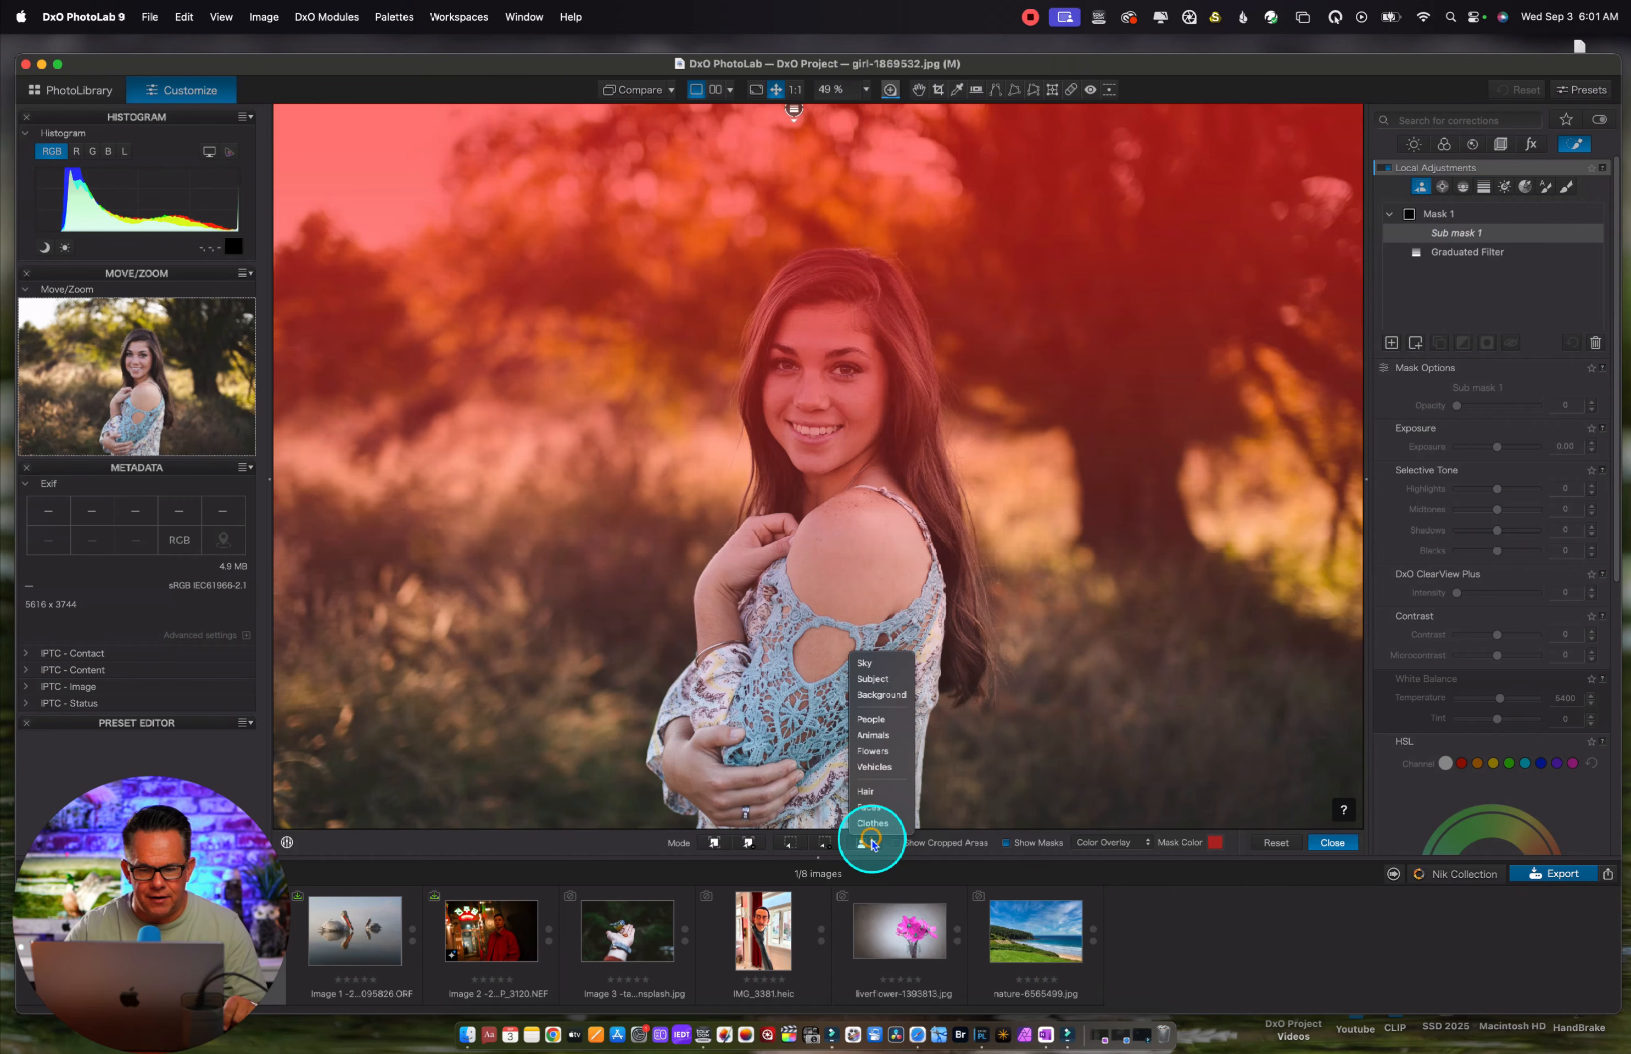
pyautogui.click(879, 722)
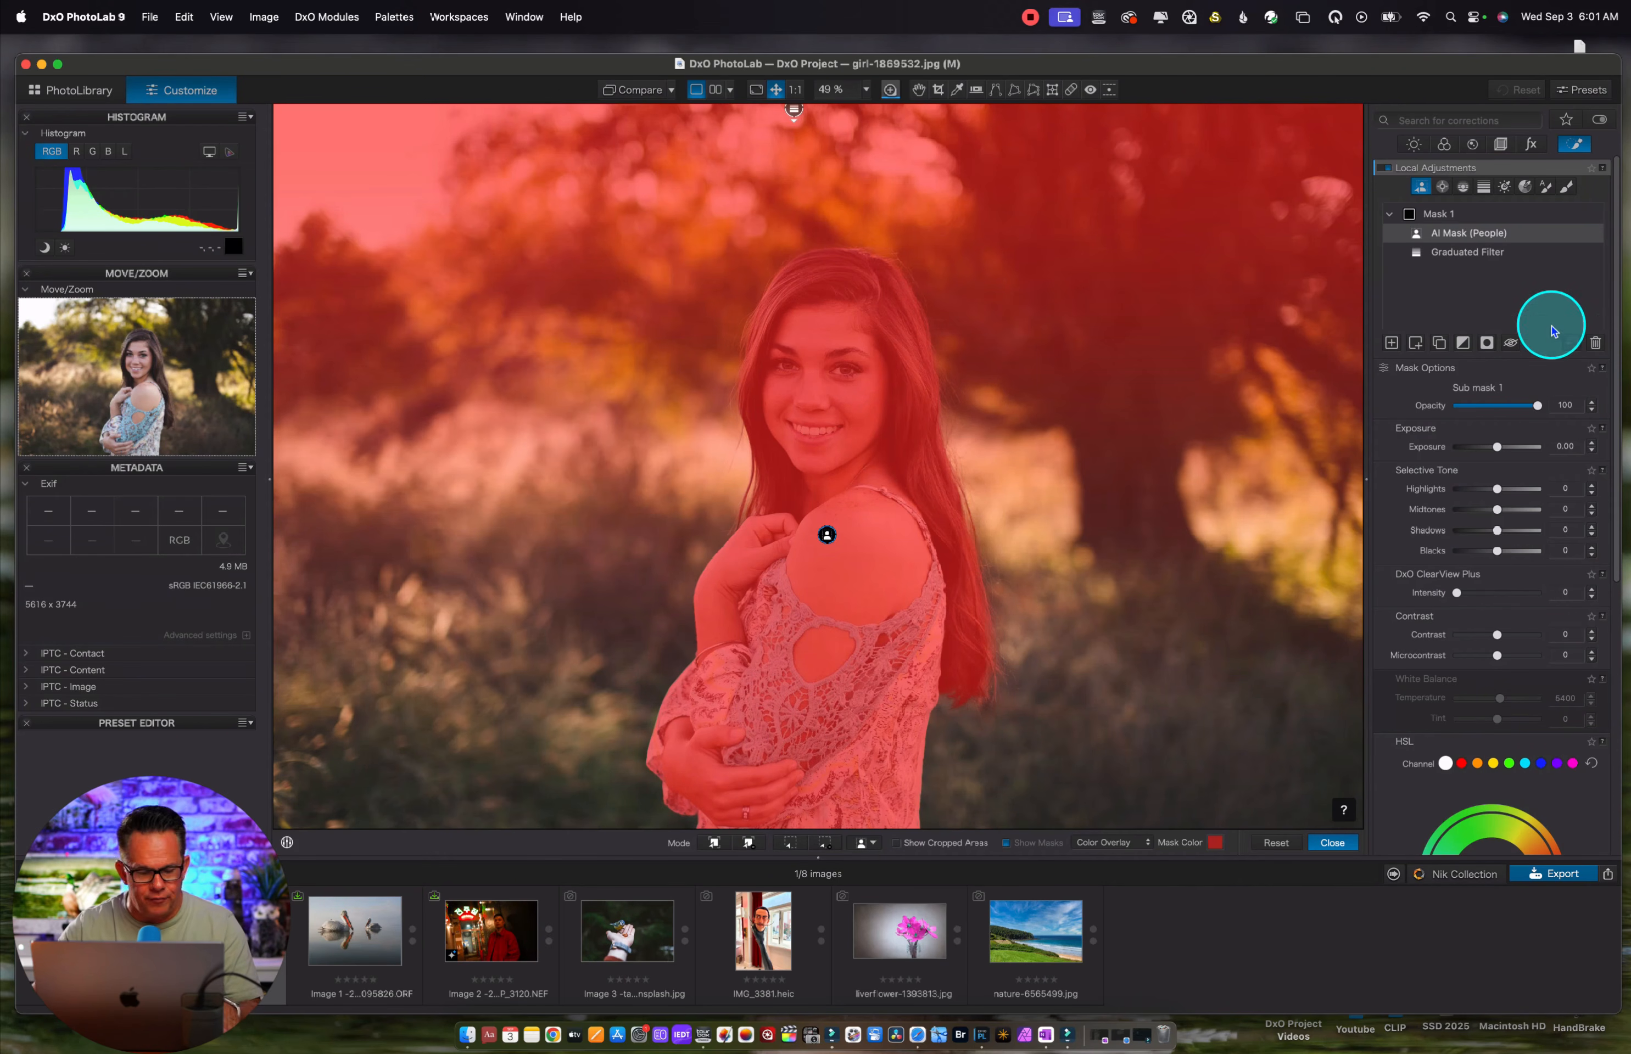
pyautogui.click(1489, 346)
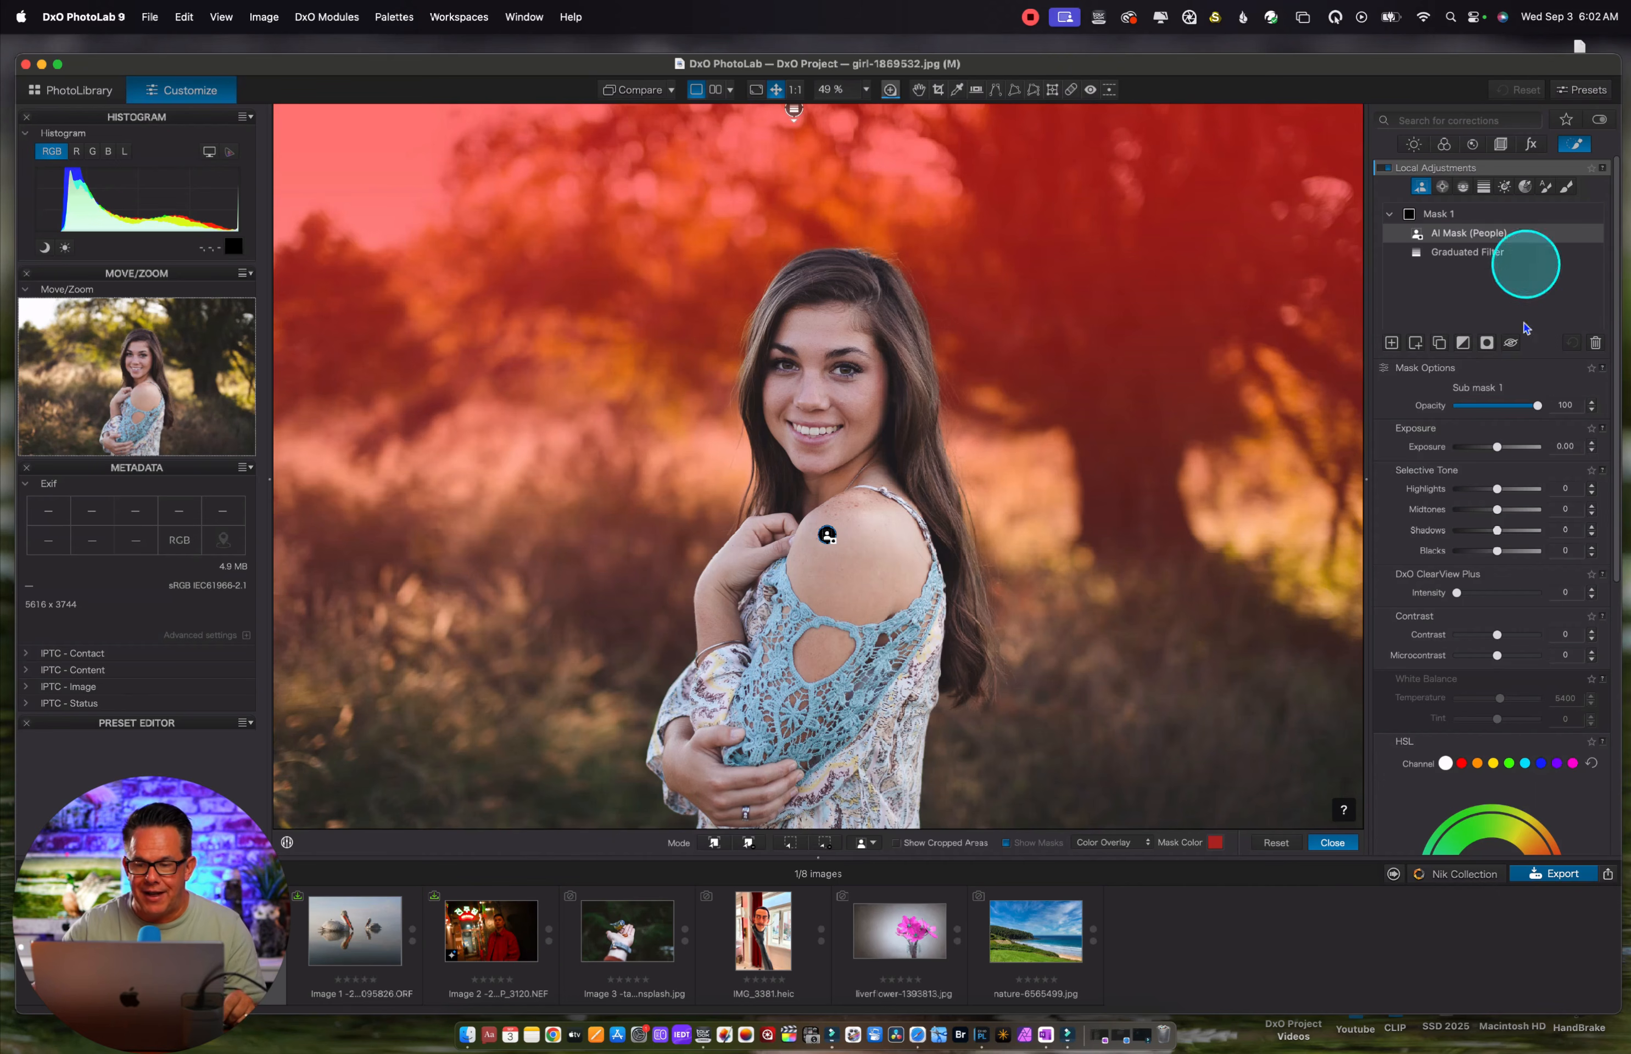
# Set the blur intensity of the masked background to 30 and close the local adjustments
pyautogui.scroll(-10, 1475, 571)
pyautogui.click(1444, 838)
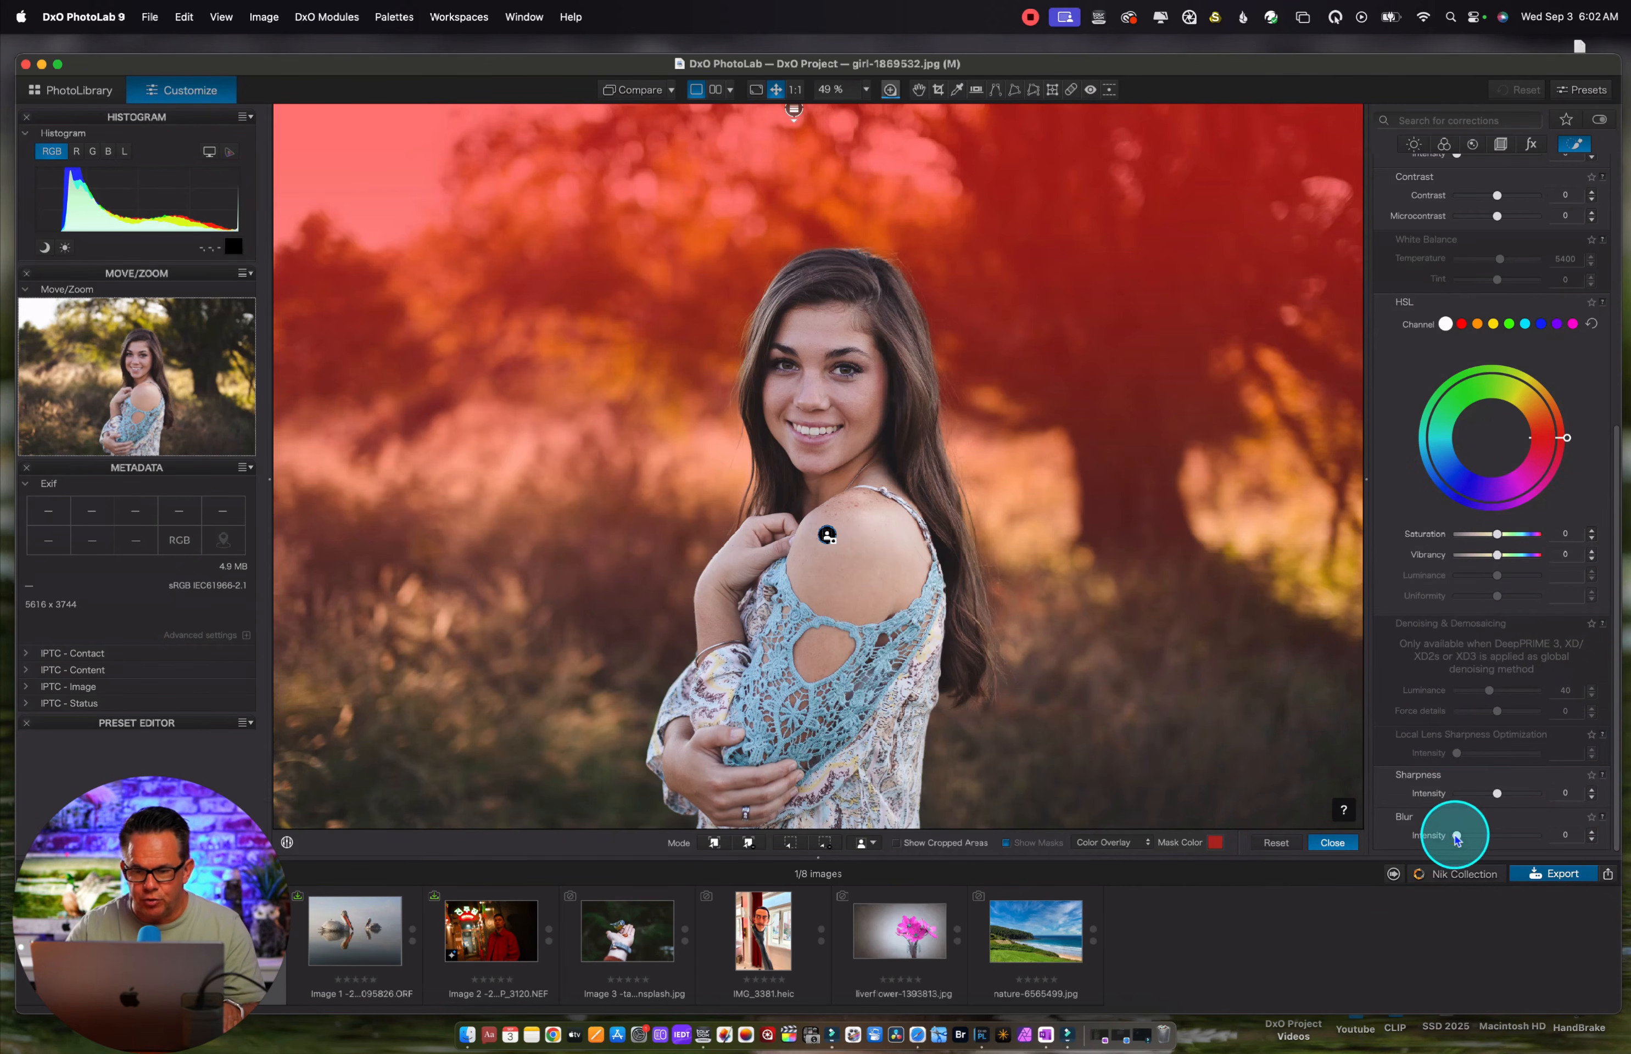
pyautogui.moveTo(1448, 844); pyautogui.dragTo(1523, 841)
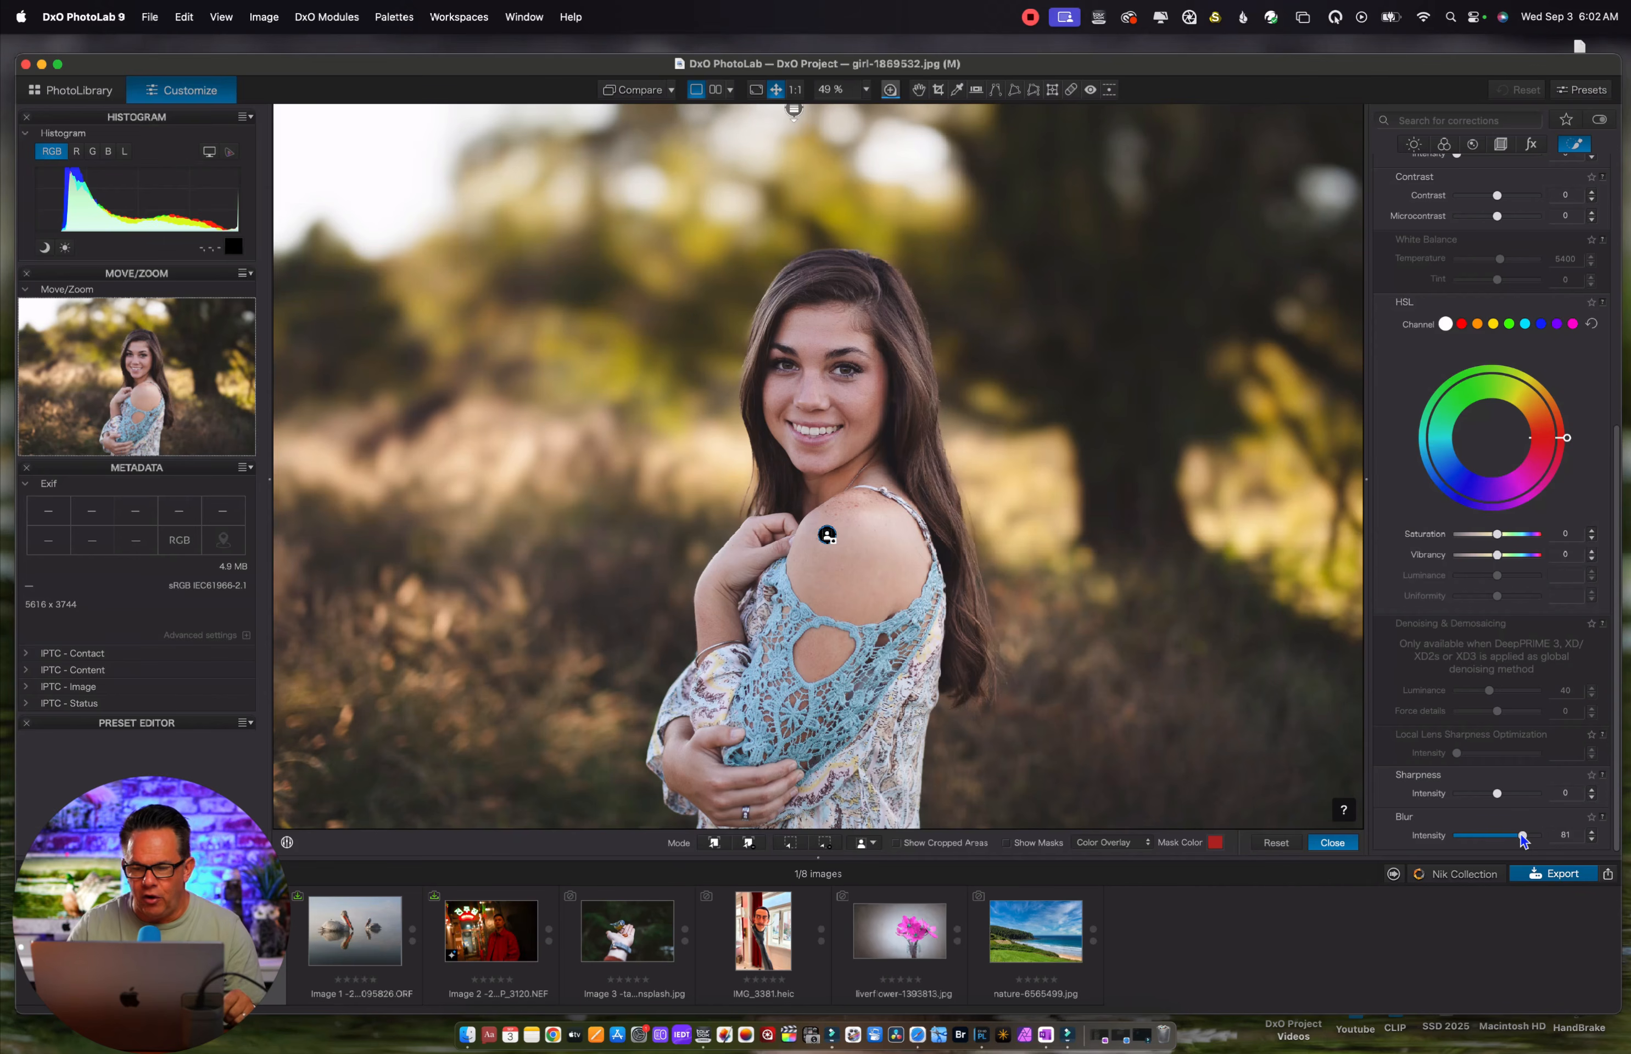
pyautogui.moveTo(1521, 841); pyautogui.dragTo(1480, 837)
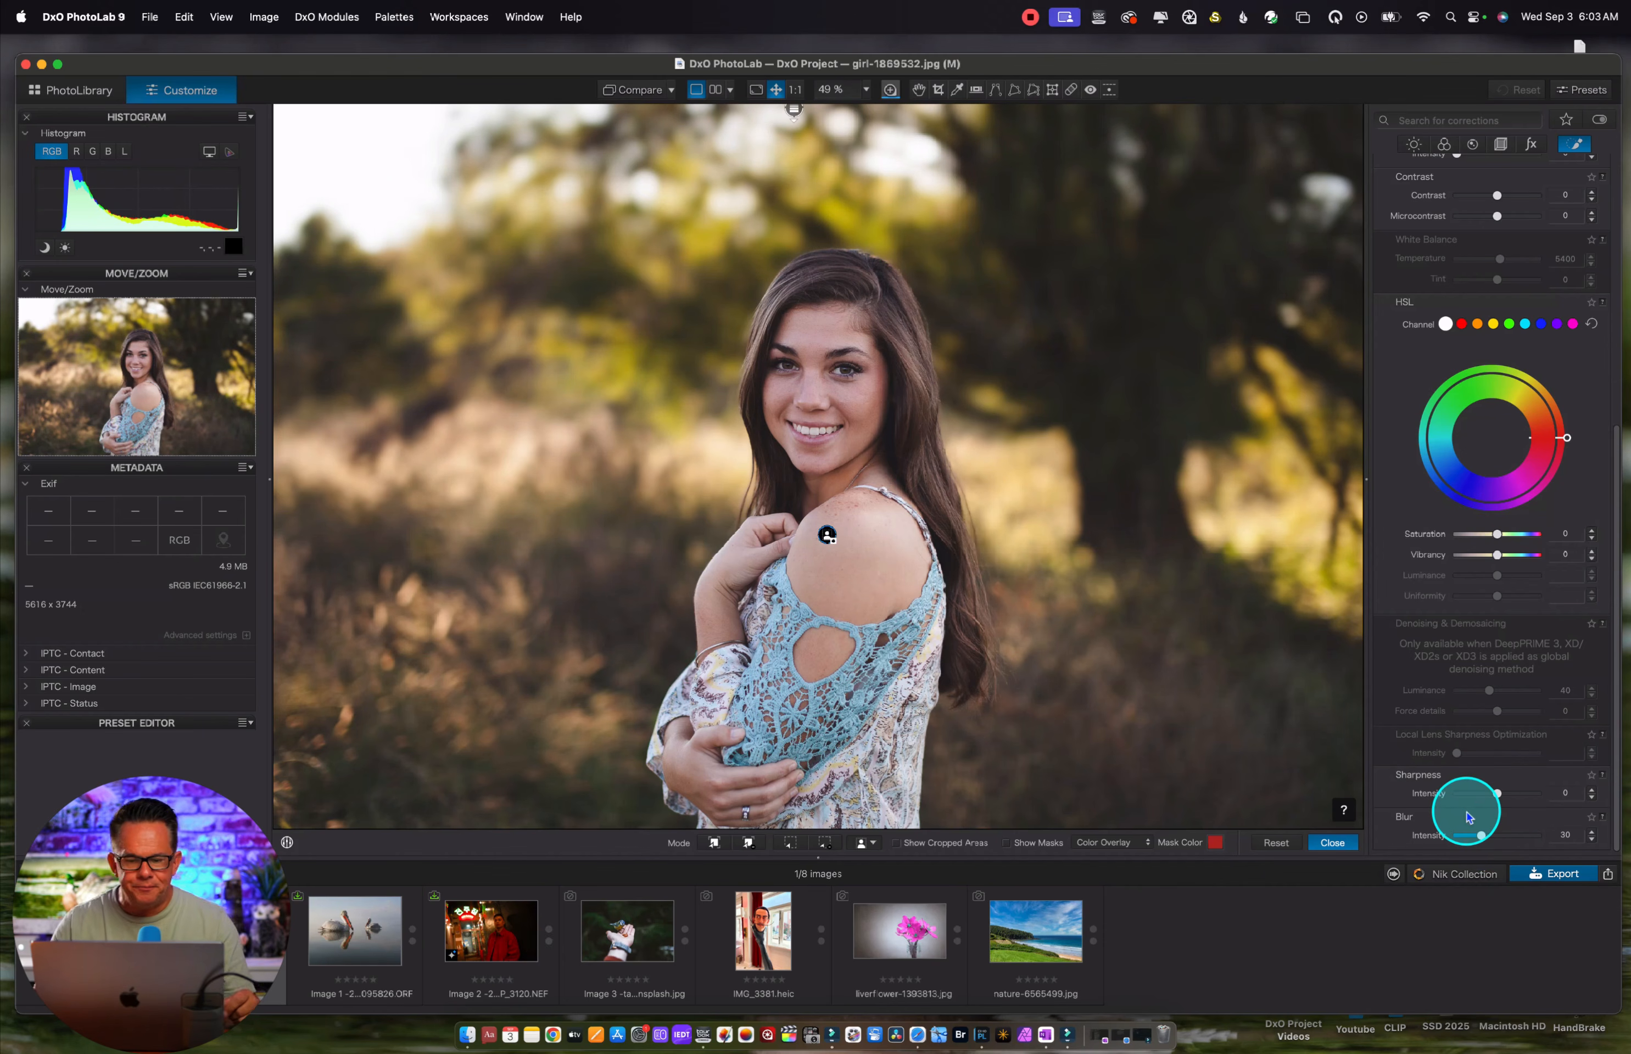
pyautogui.click(1336, 845)
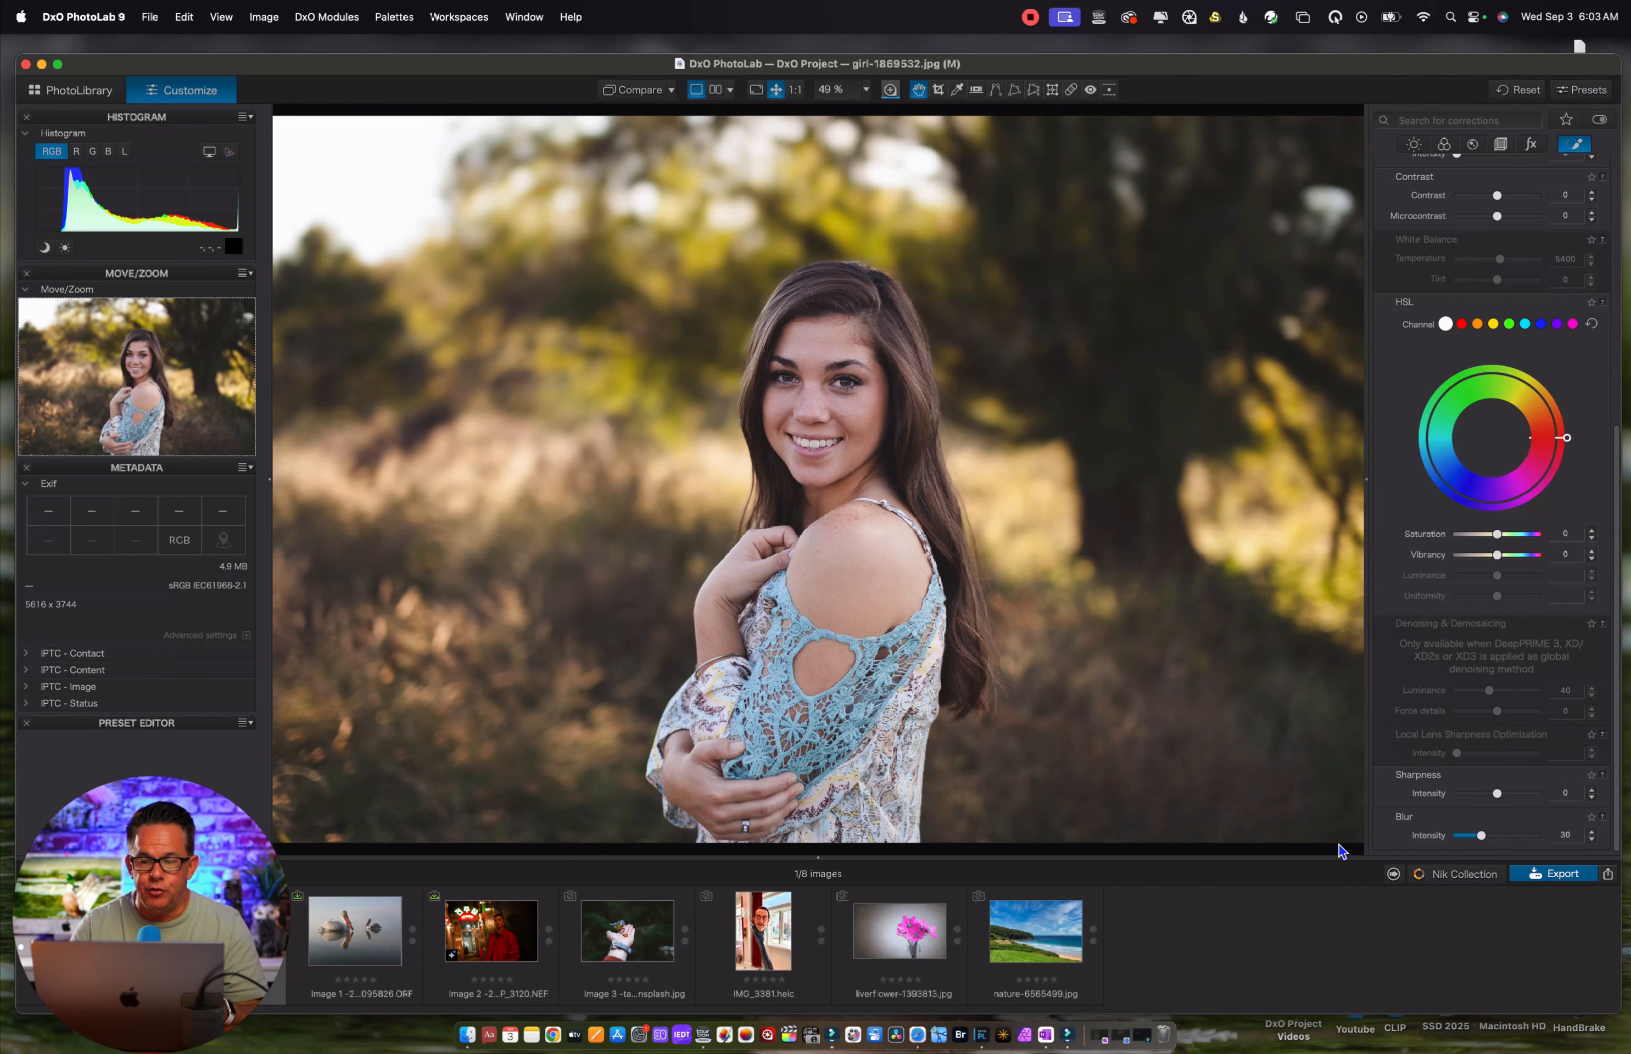
# Darken the masked background with exposure at -0.59, midtones at -12 and reduced shadows
pyautogui.scroll(10, 1521, 432)
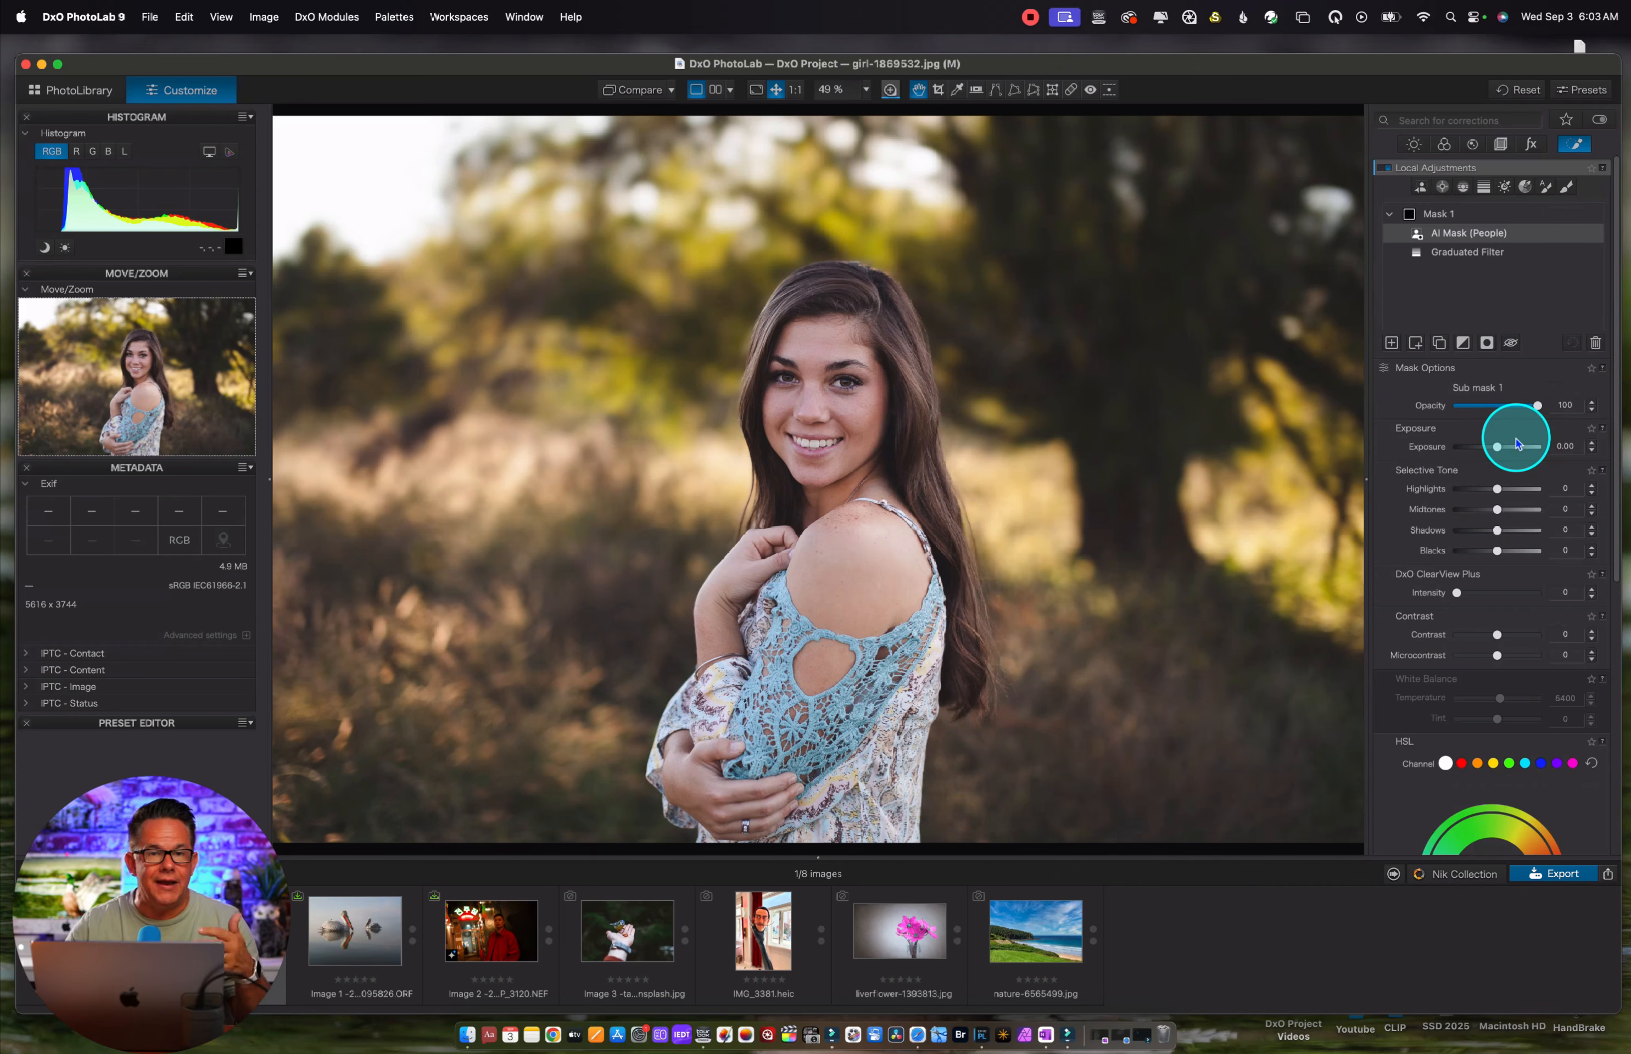
pyautogui.moveTo(1516, 444); pyautogui.dragTo(1491, 454)
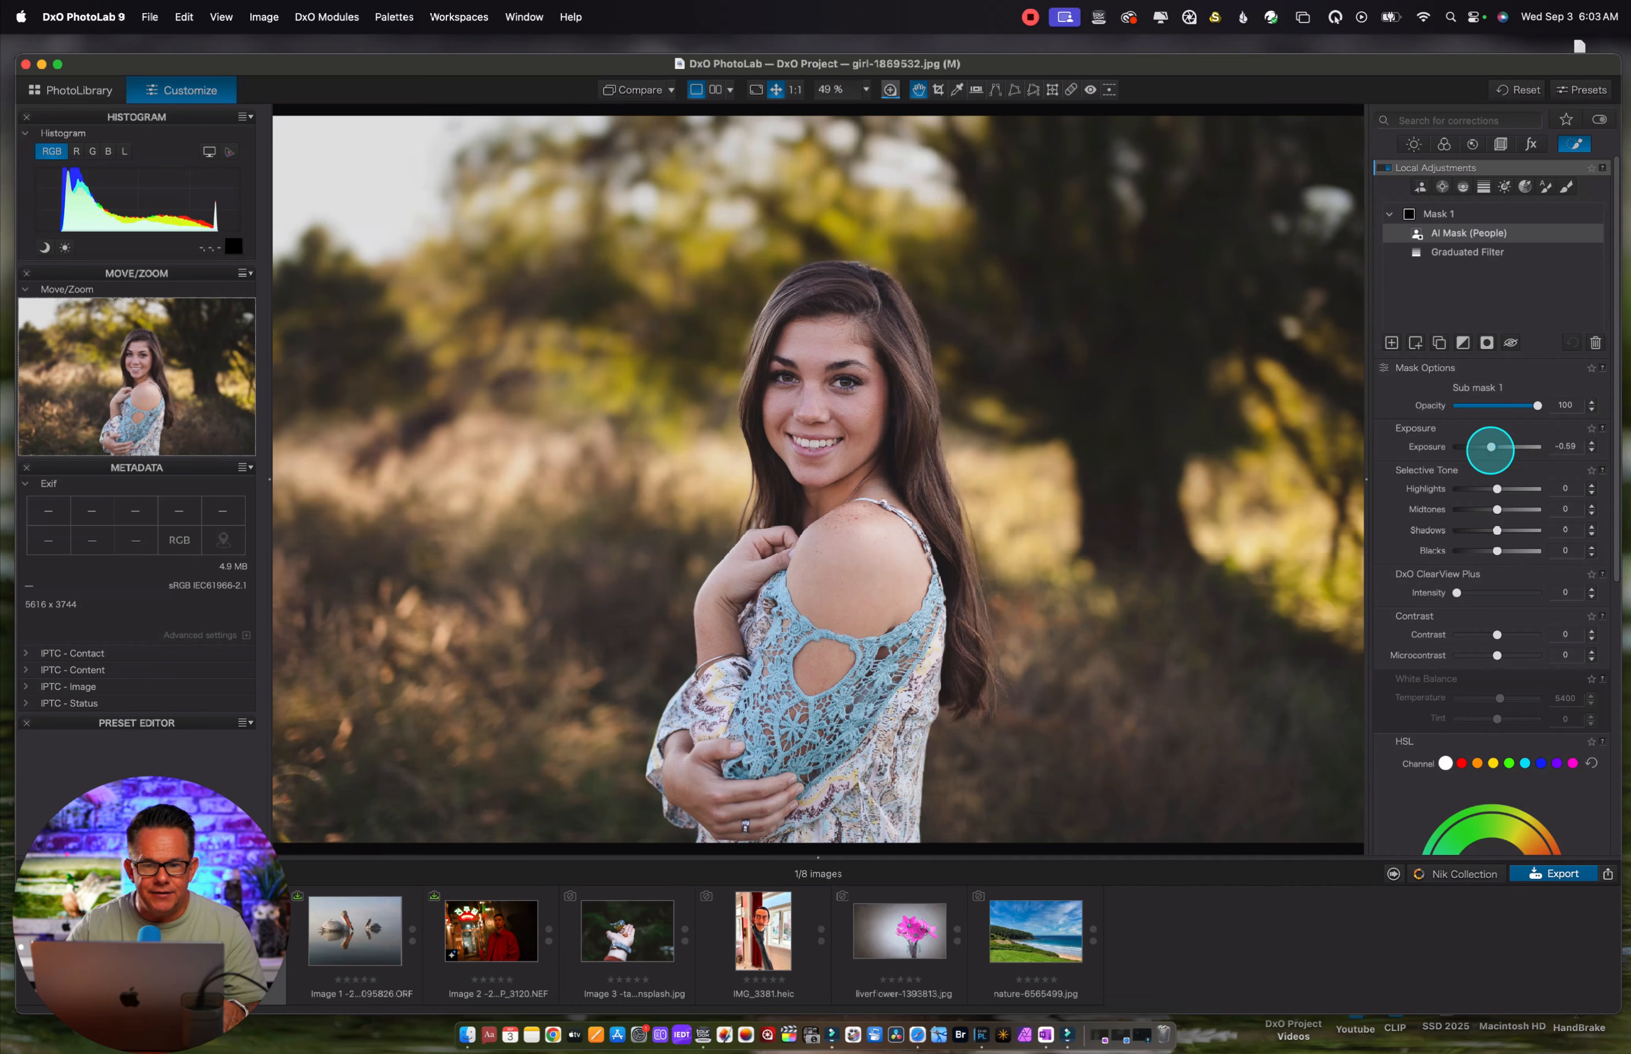
pyautogui.moveTo(1496, 534); pyautogui.dragTo(1492, 510)
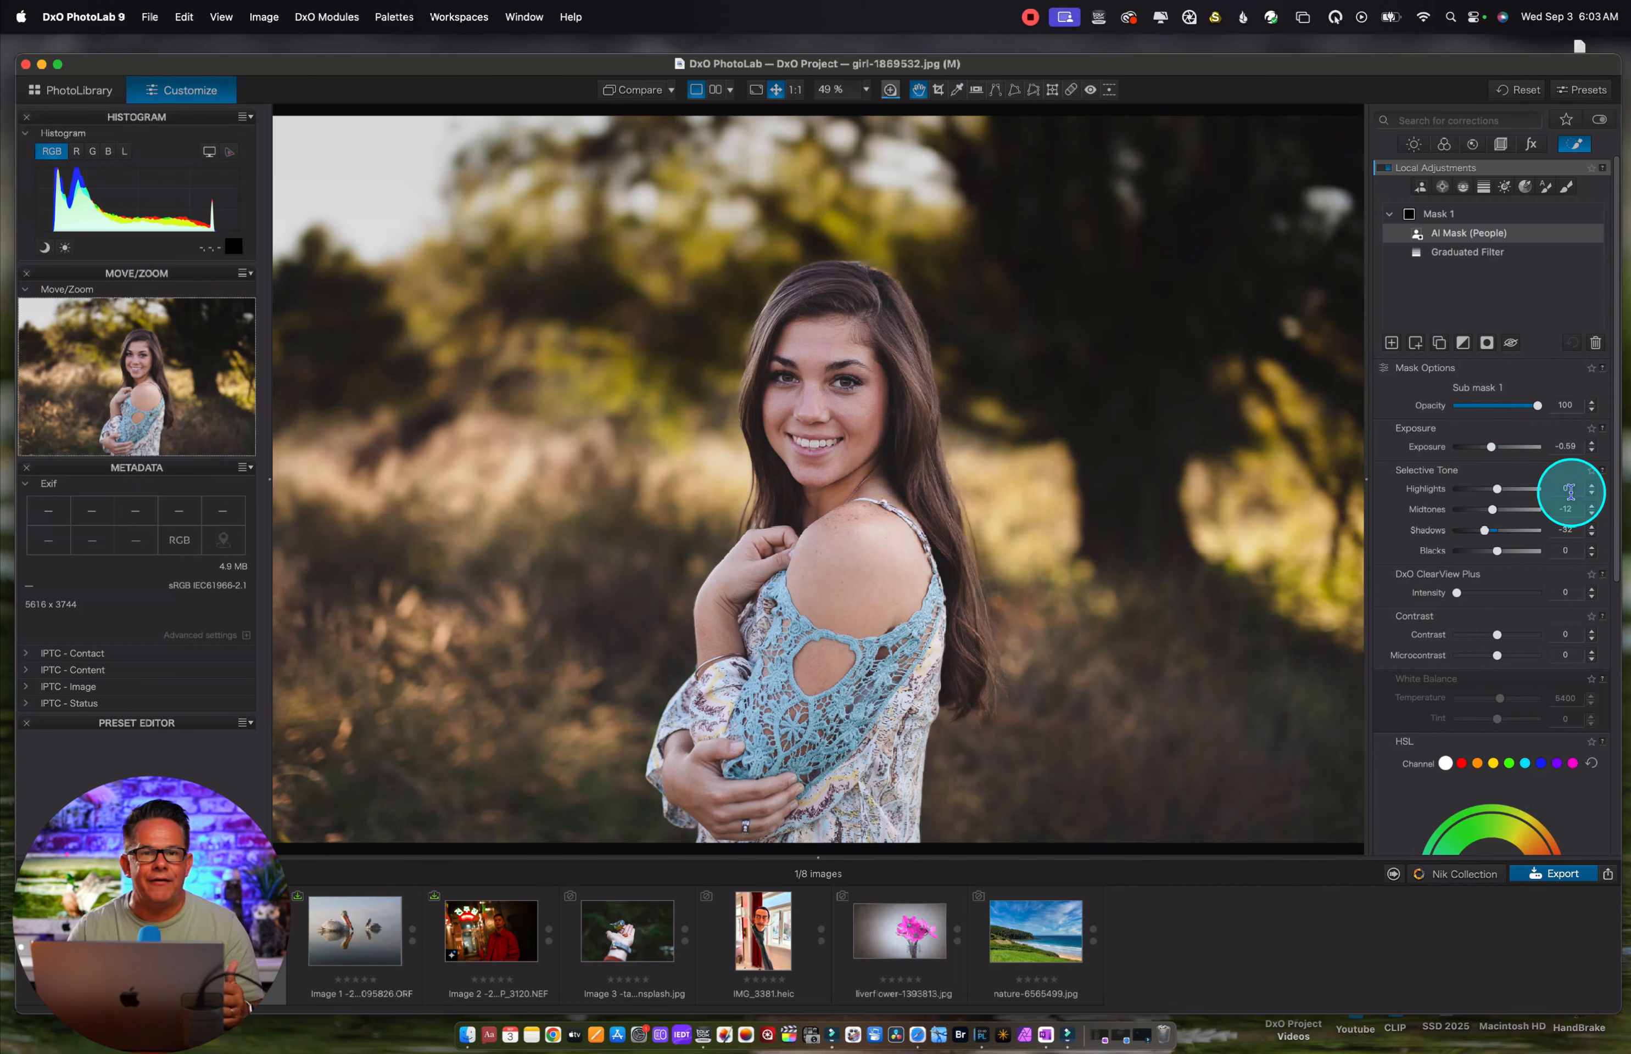